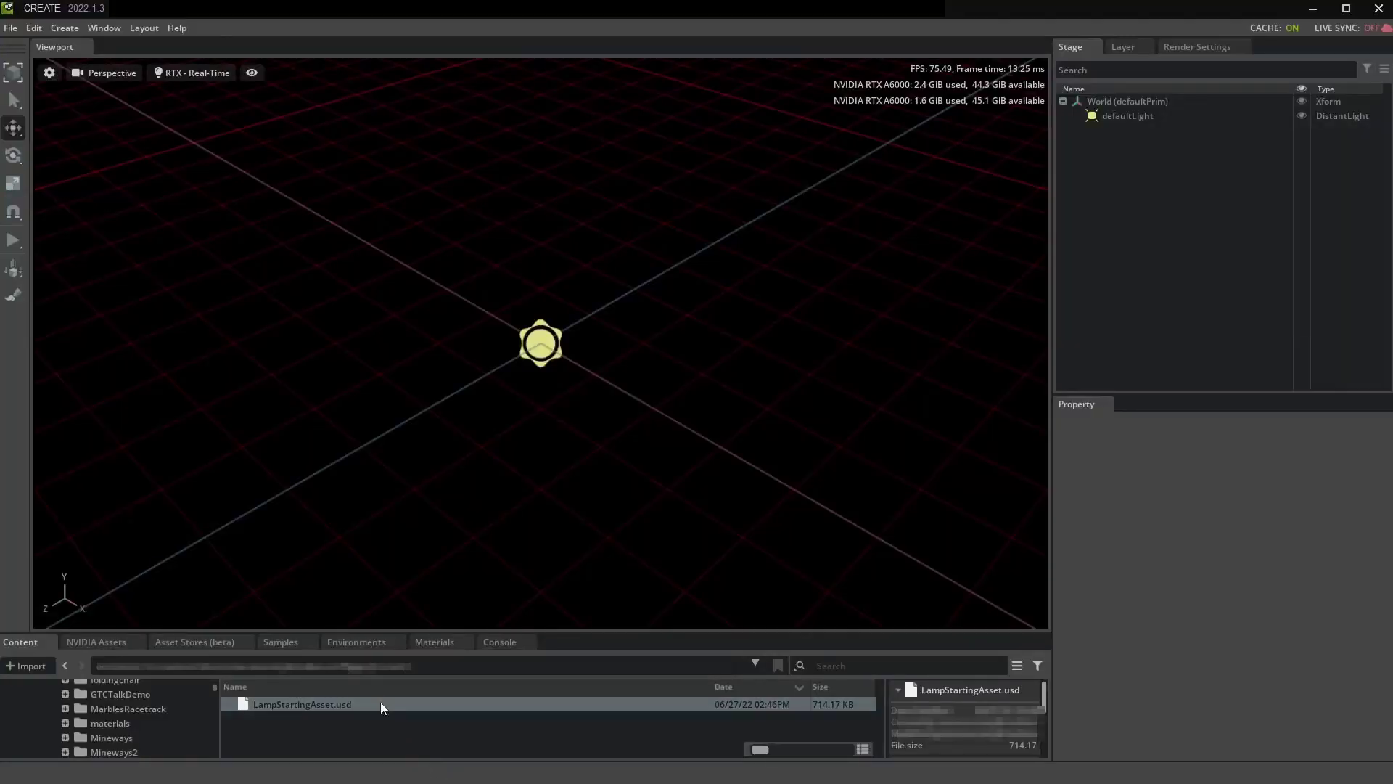
Load LampStartingAsset.usd, discarding the empty stage without saving.
double_click(387, 701)
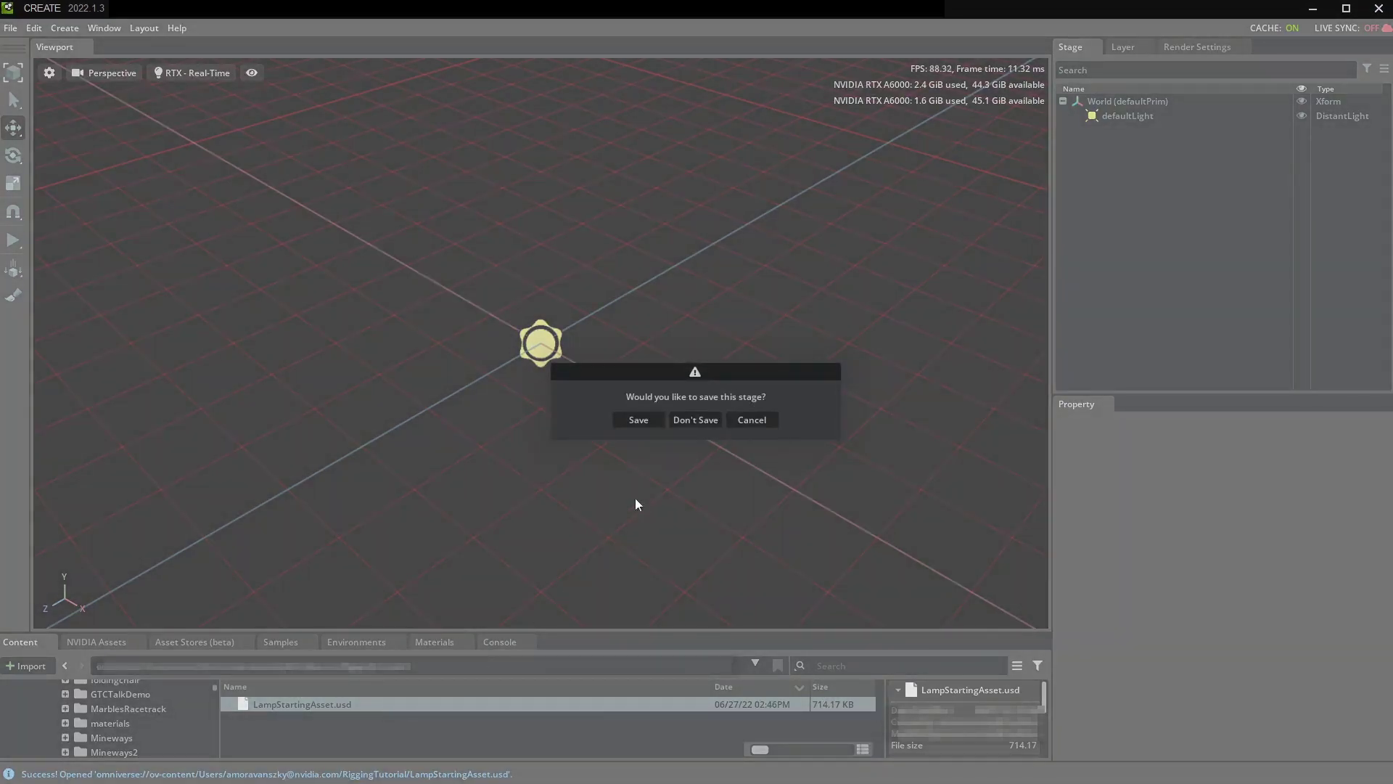
left_click(705, 420)
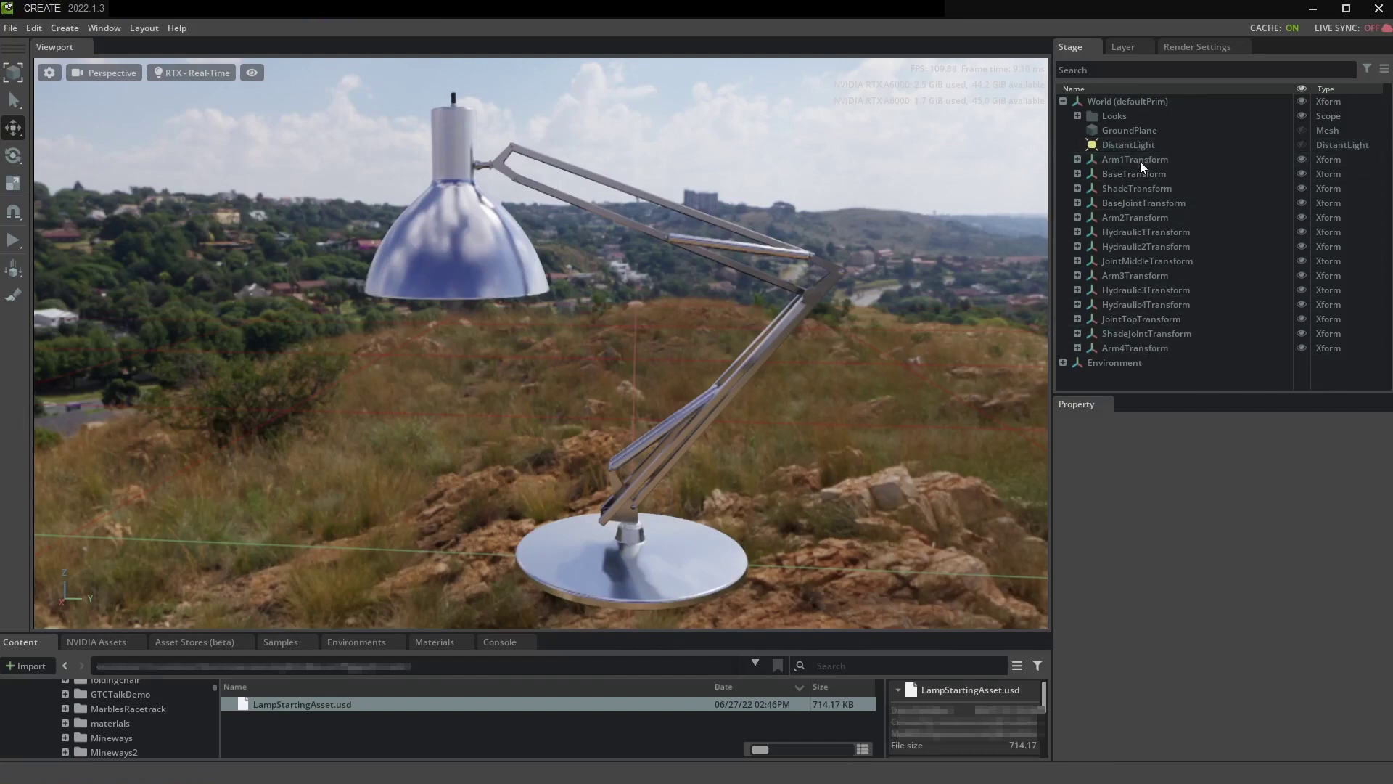
Inspect the Arm2Transform, Hydraulic1Transform and Hydraulic4Transform pieces and the lamp World, then deselect.
left_click(1139, 162)
left_click(1151, 194)
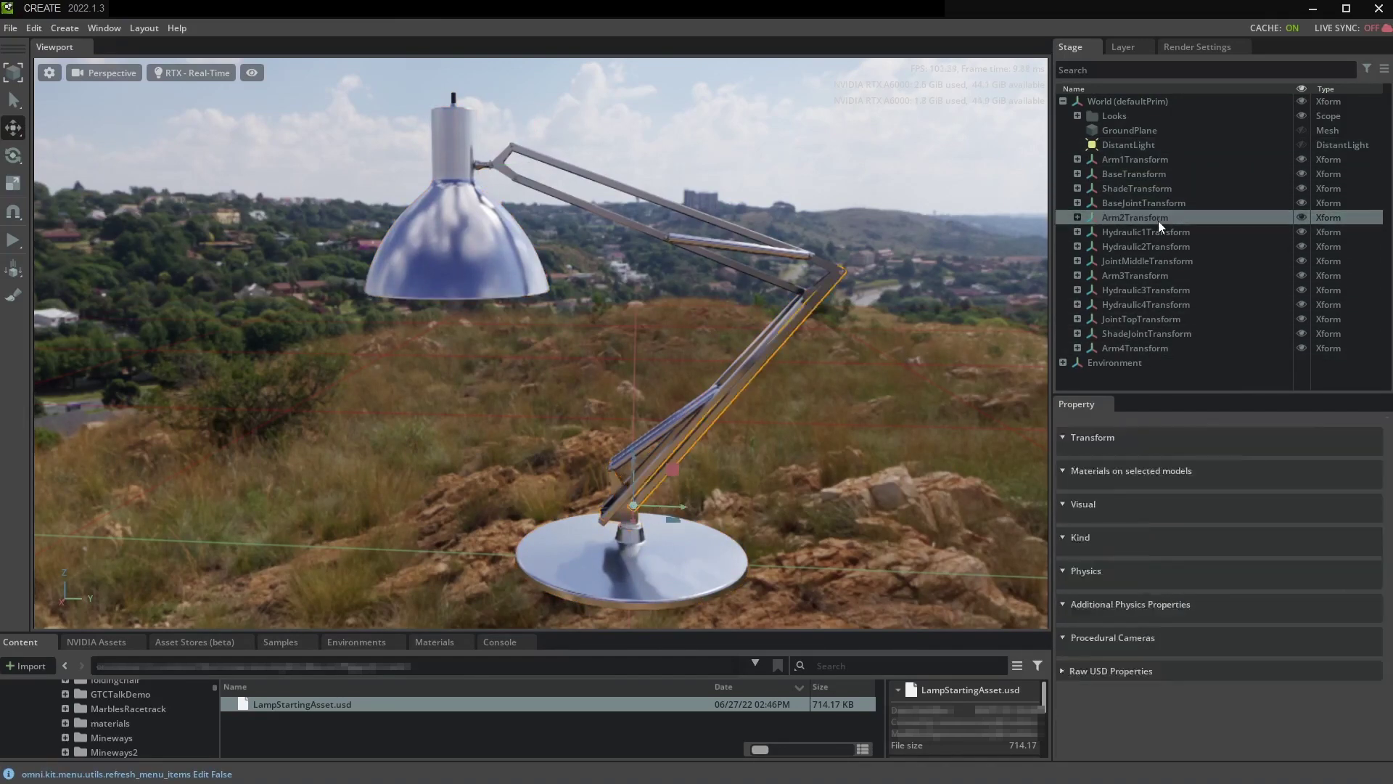
left_click(1158, 232)
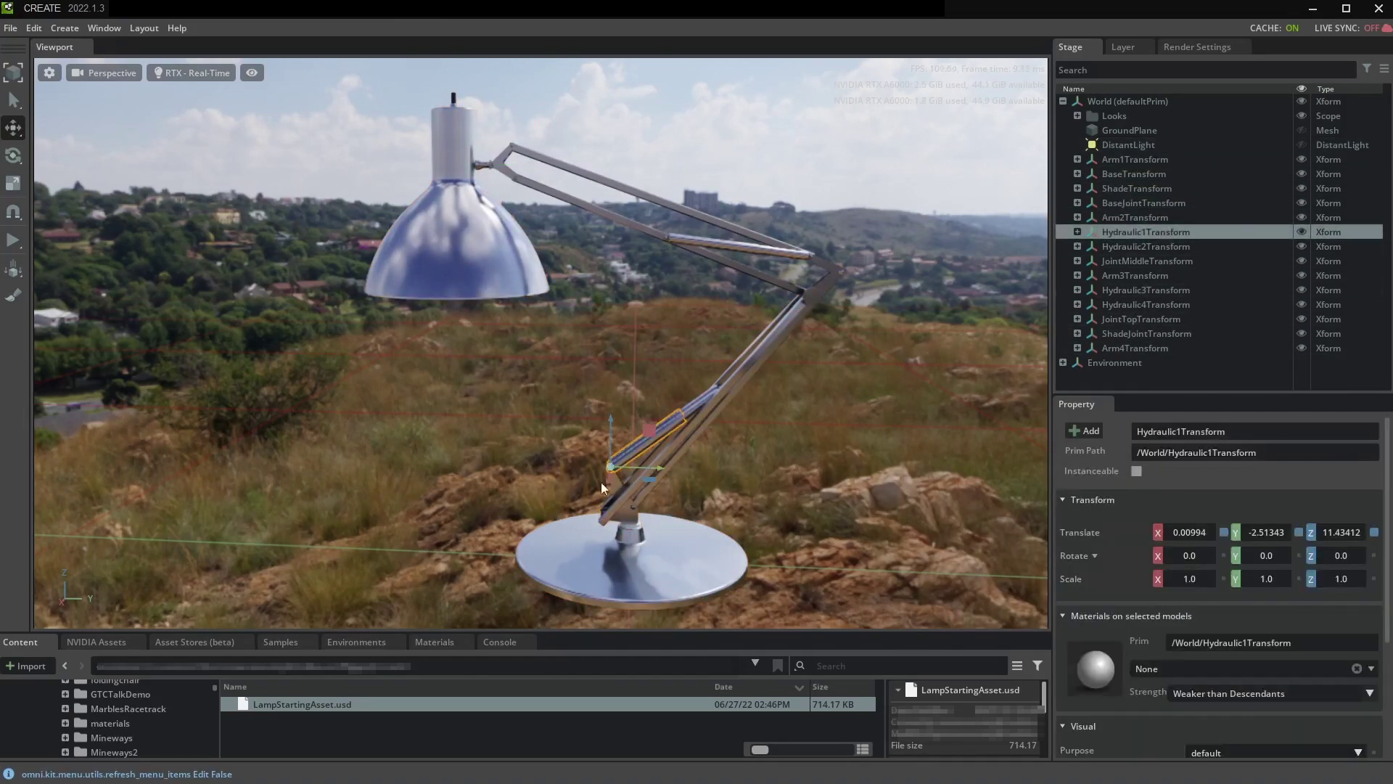
left_click(1173, 304)
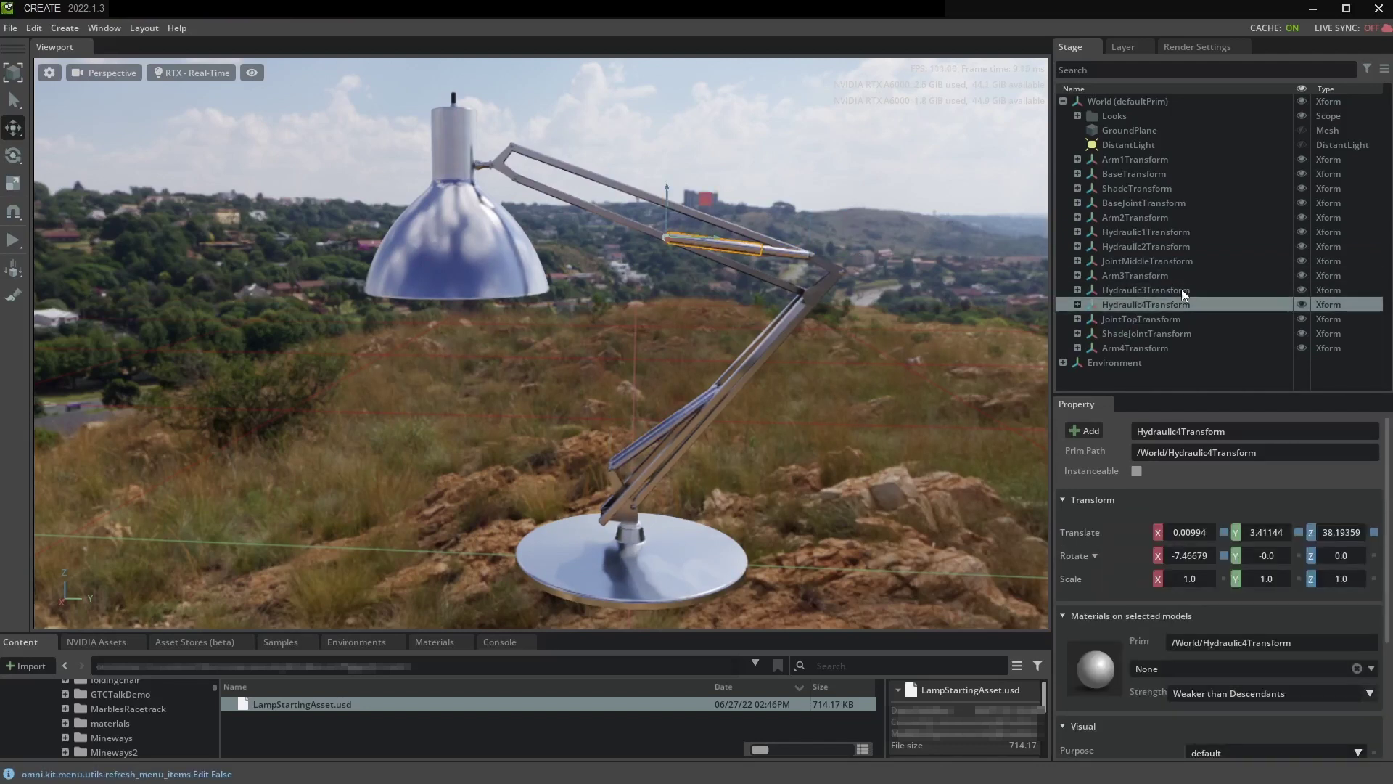
left_click(1179, 242)
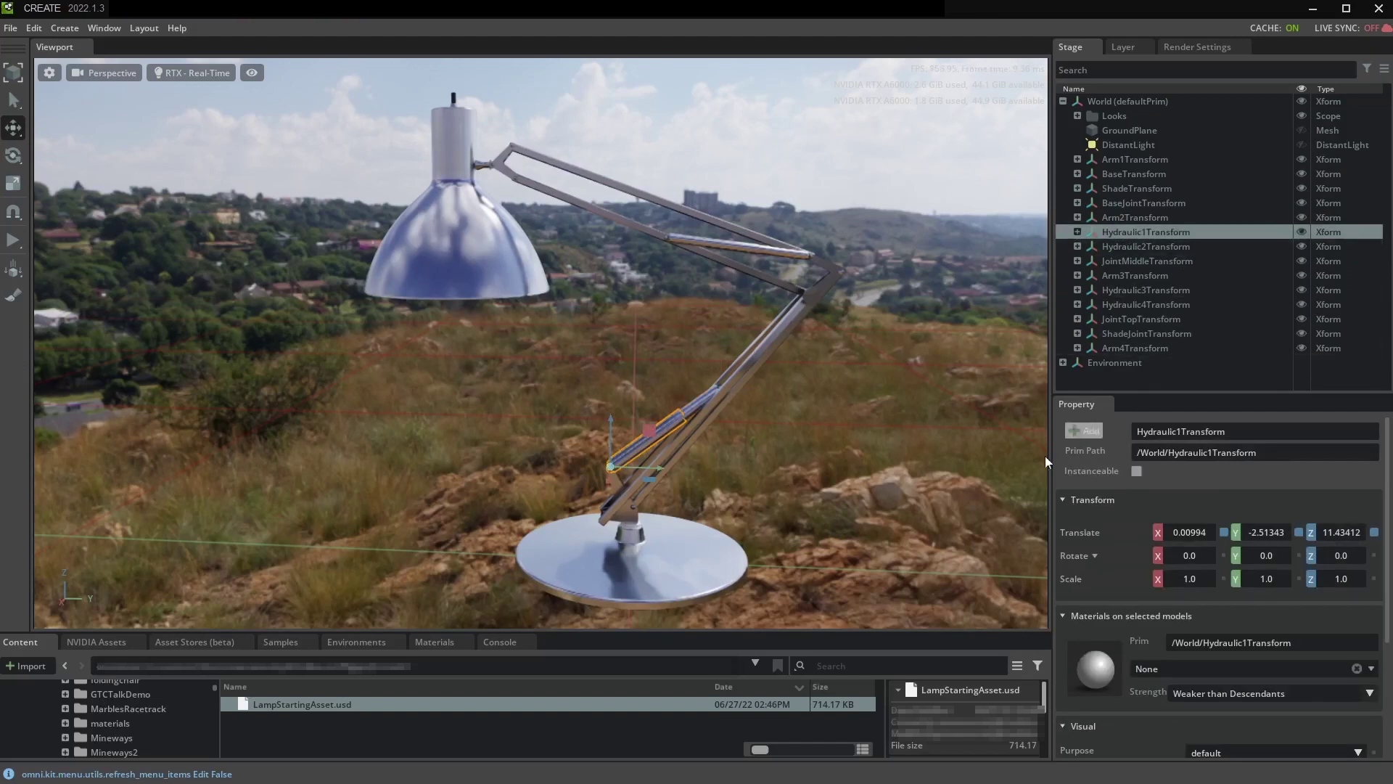
left_click(703, 572)
left_click(873, 531)
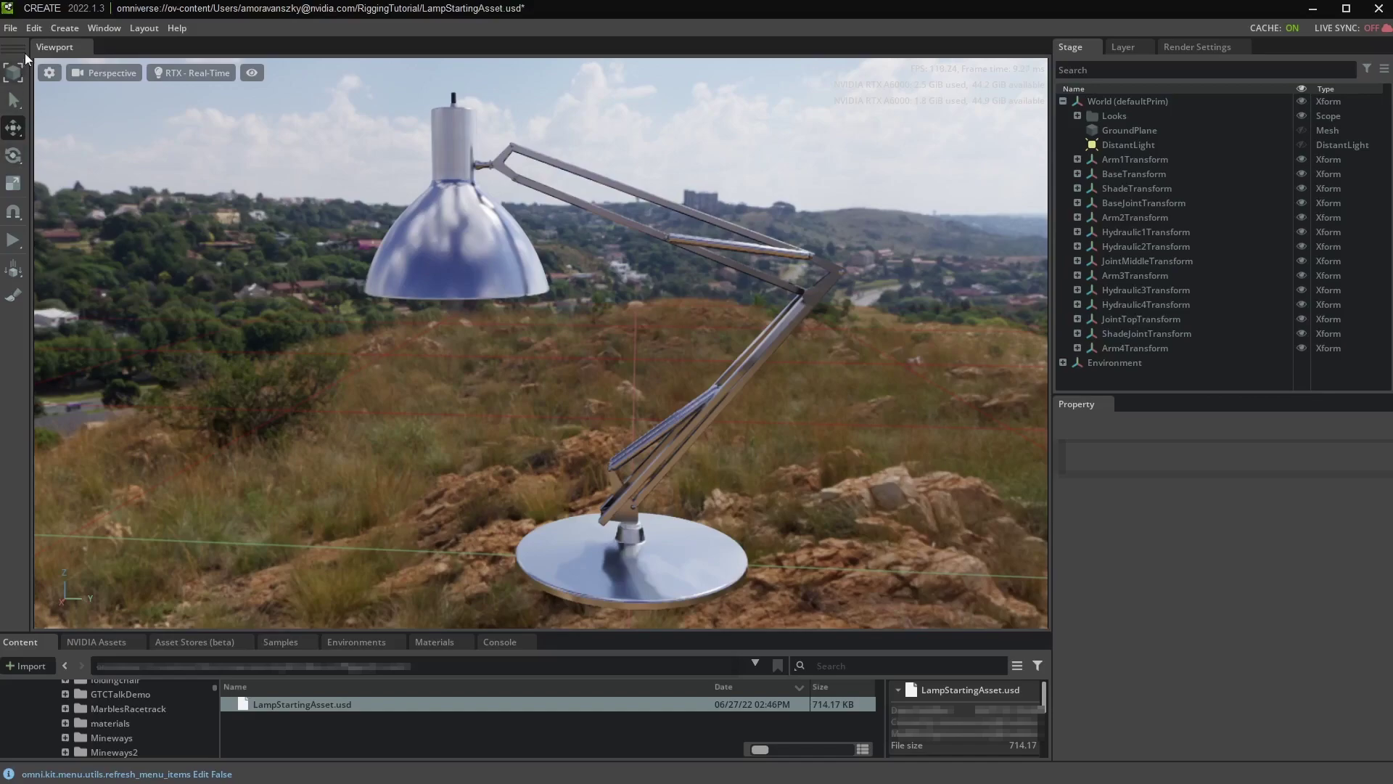
Start a new stage without saving and add LampStartingAsset.usd as a sublayer.
left_click(12, 28)
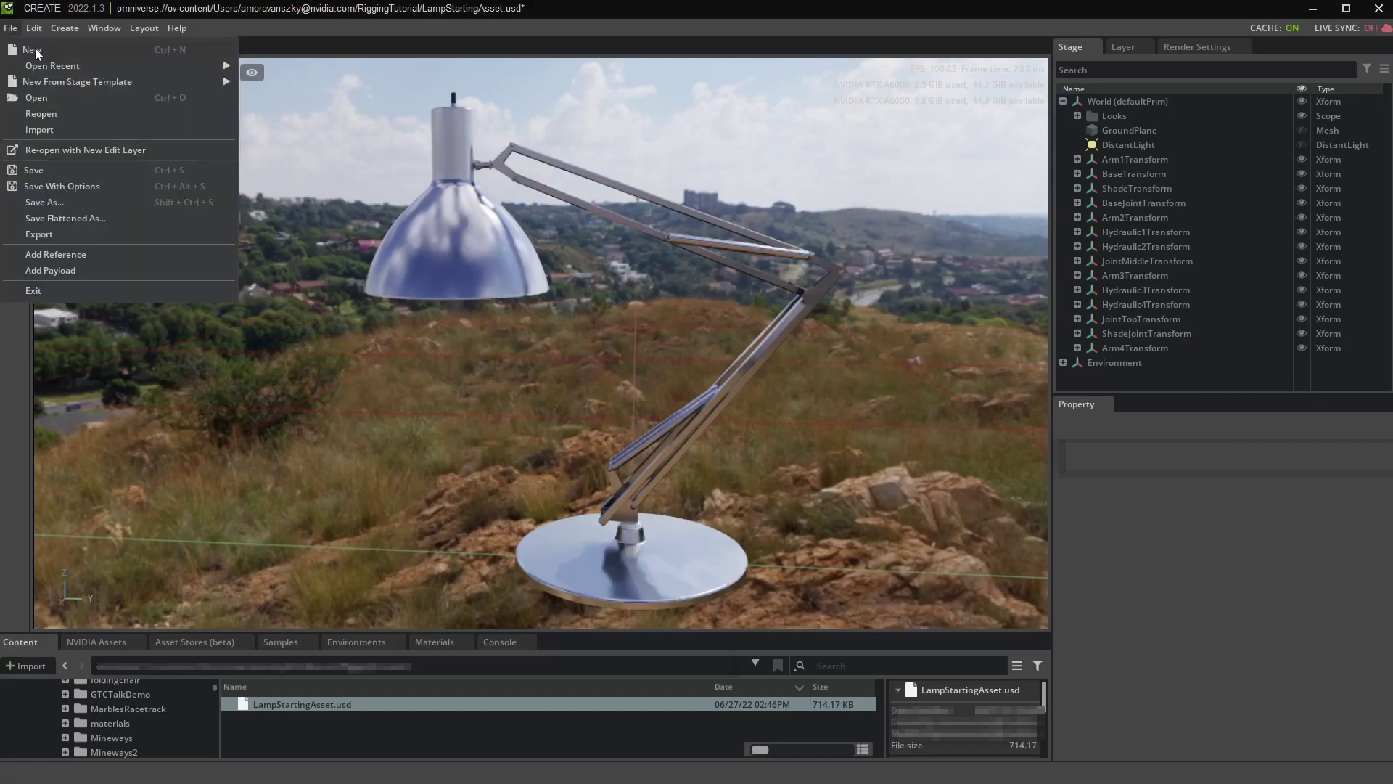
left_click(36, 50)
left_click(700, 420)
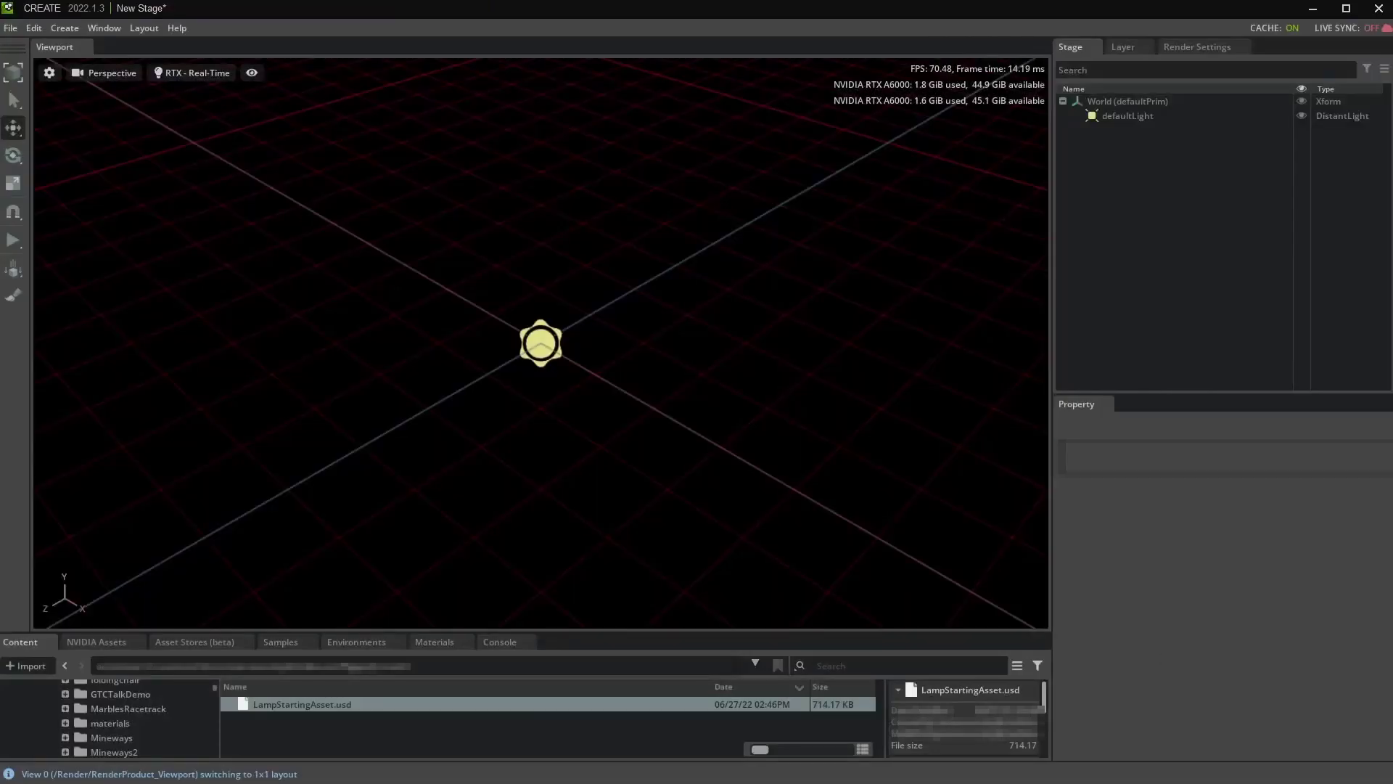
left_click(1123, 47)
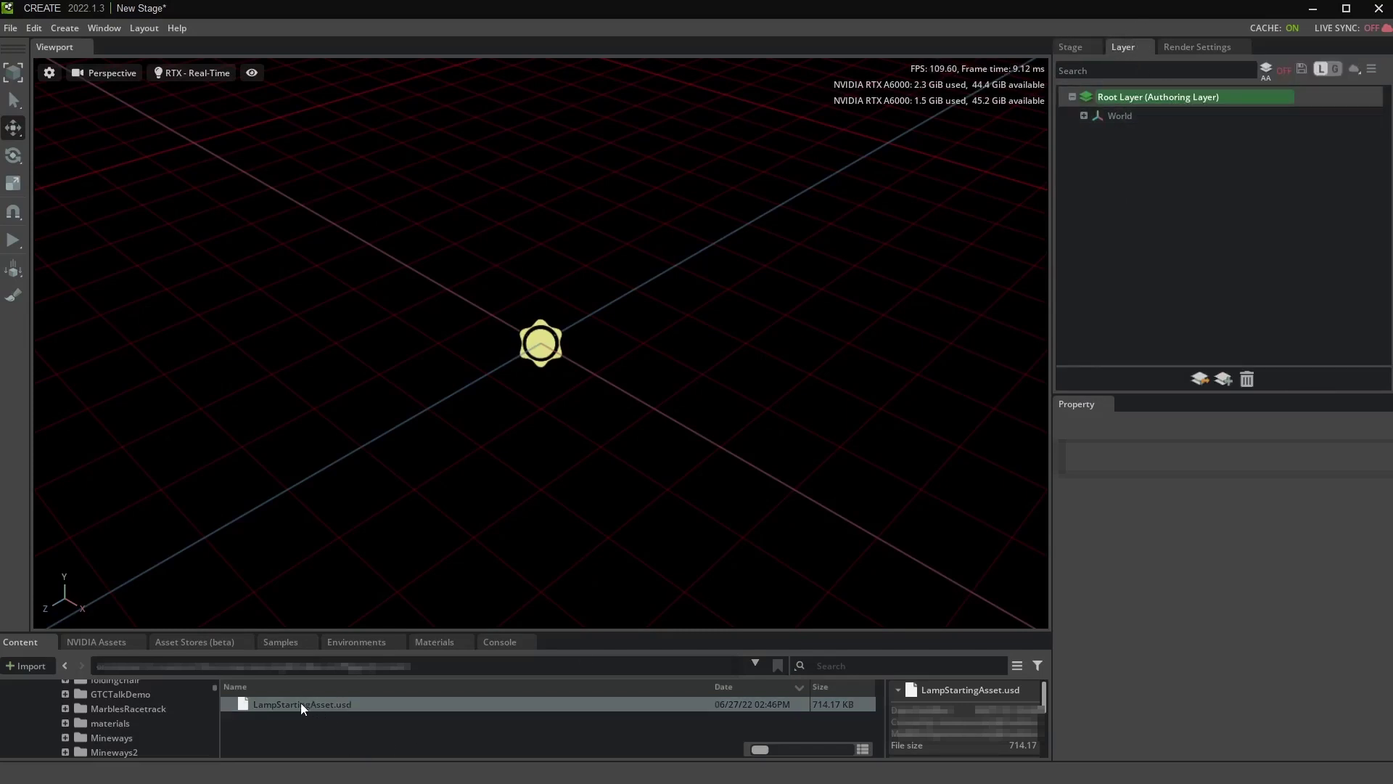
left_click_drag(301, 705, 1150, 147)
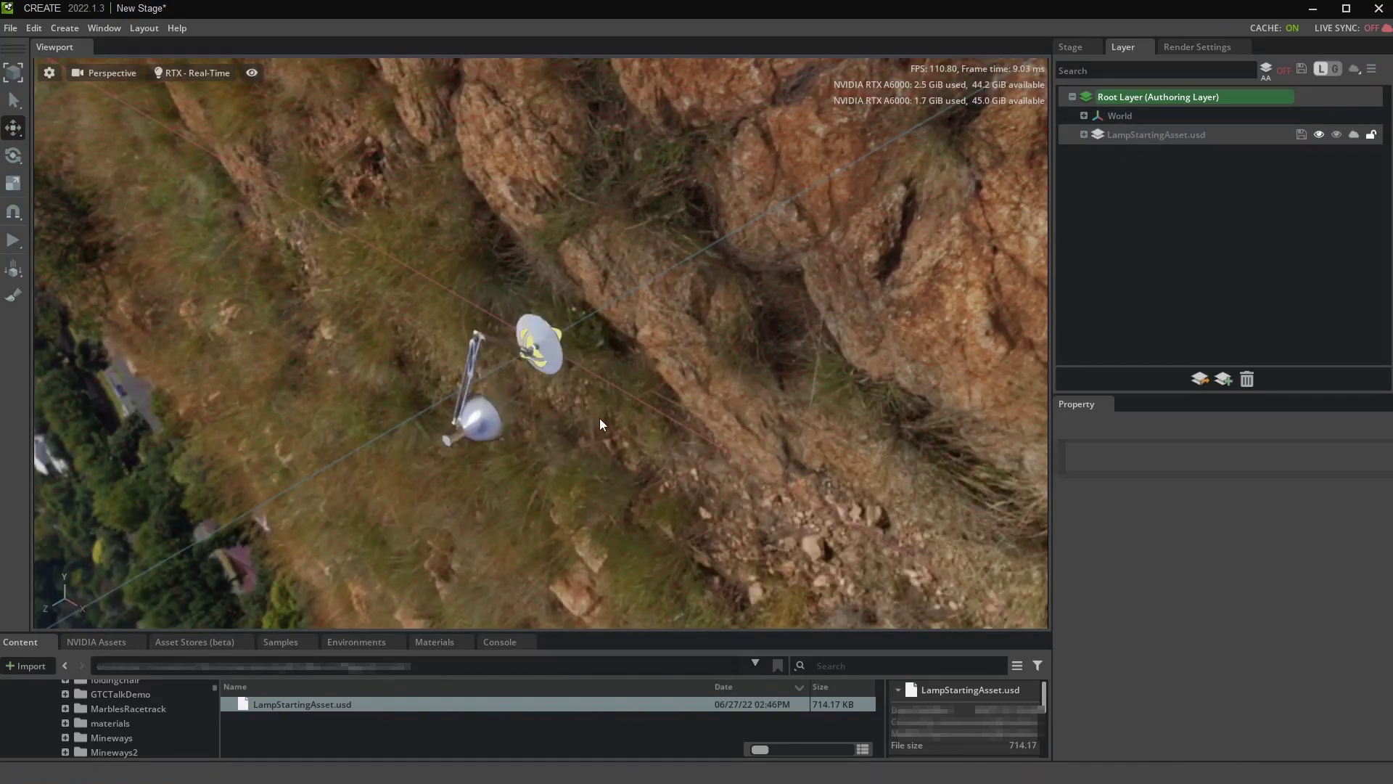
Check the asset layer's up axis, set the Root Layer World Axis to Z and save.
left_click(1186, 100)
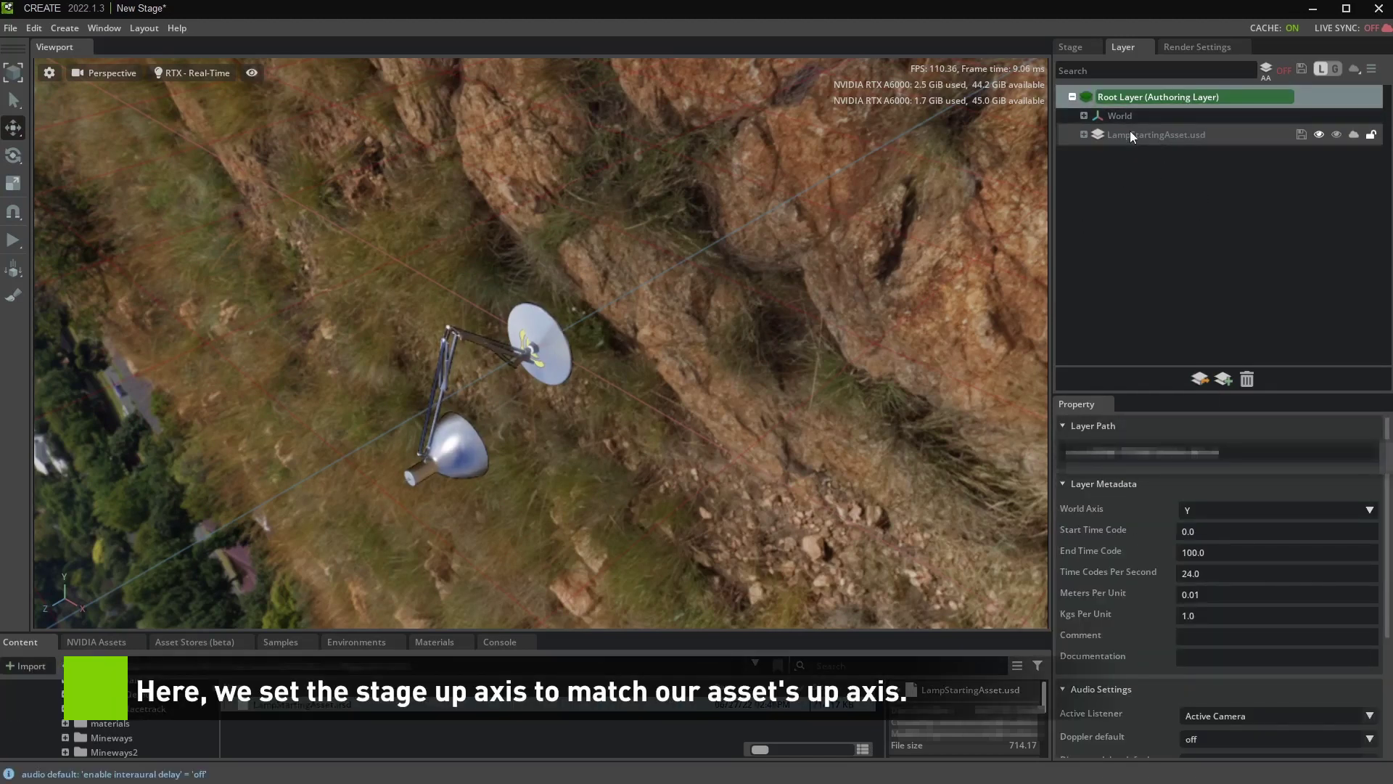
left_click(1130, 136)
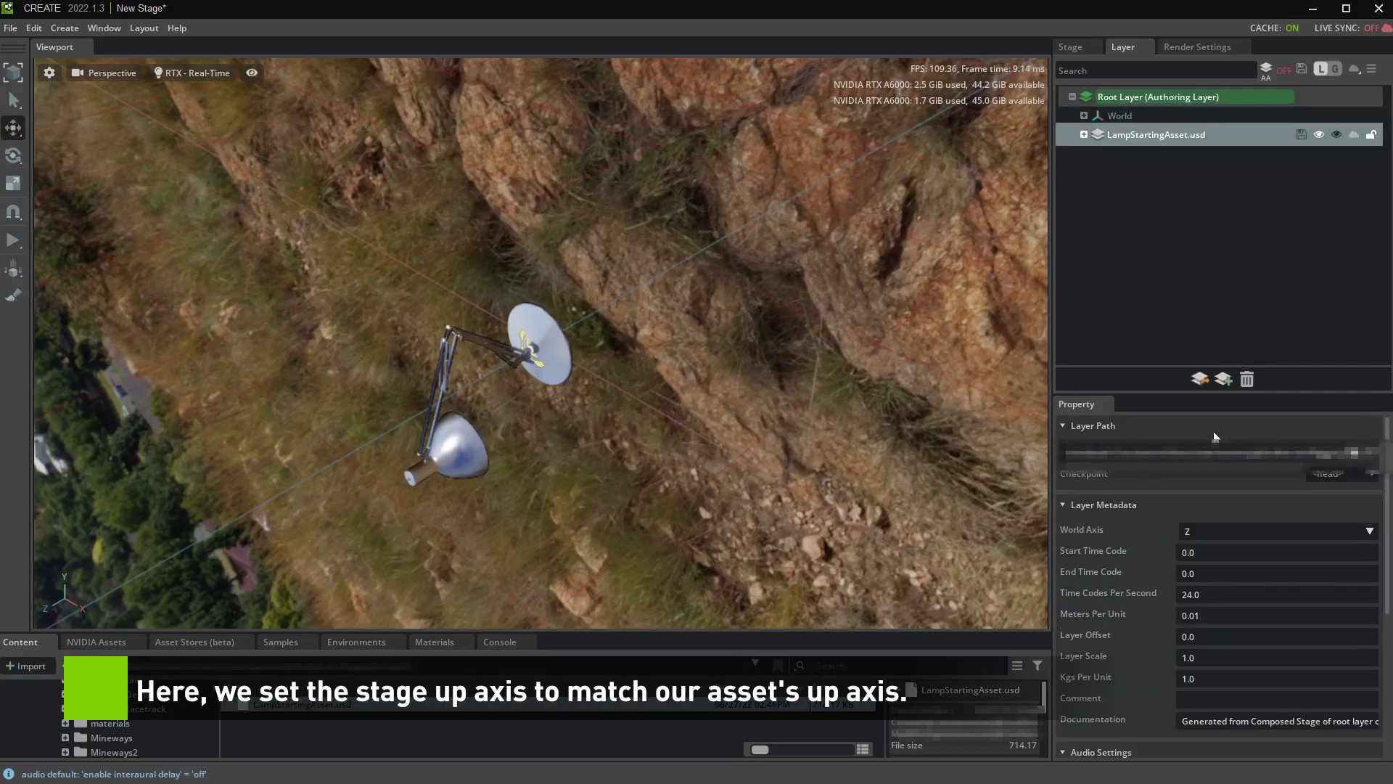
left_click(1177, 96)
left_click(1213, 510)
left_click(1219, 544)
key("ctrl+s")
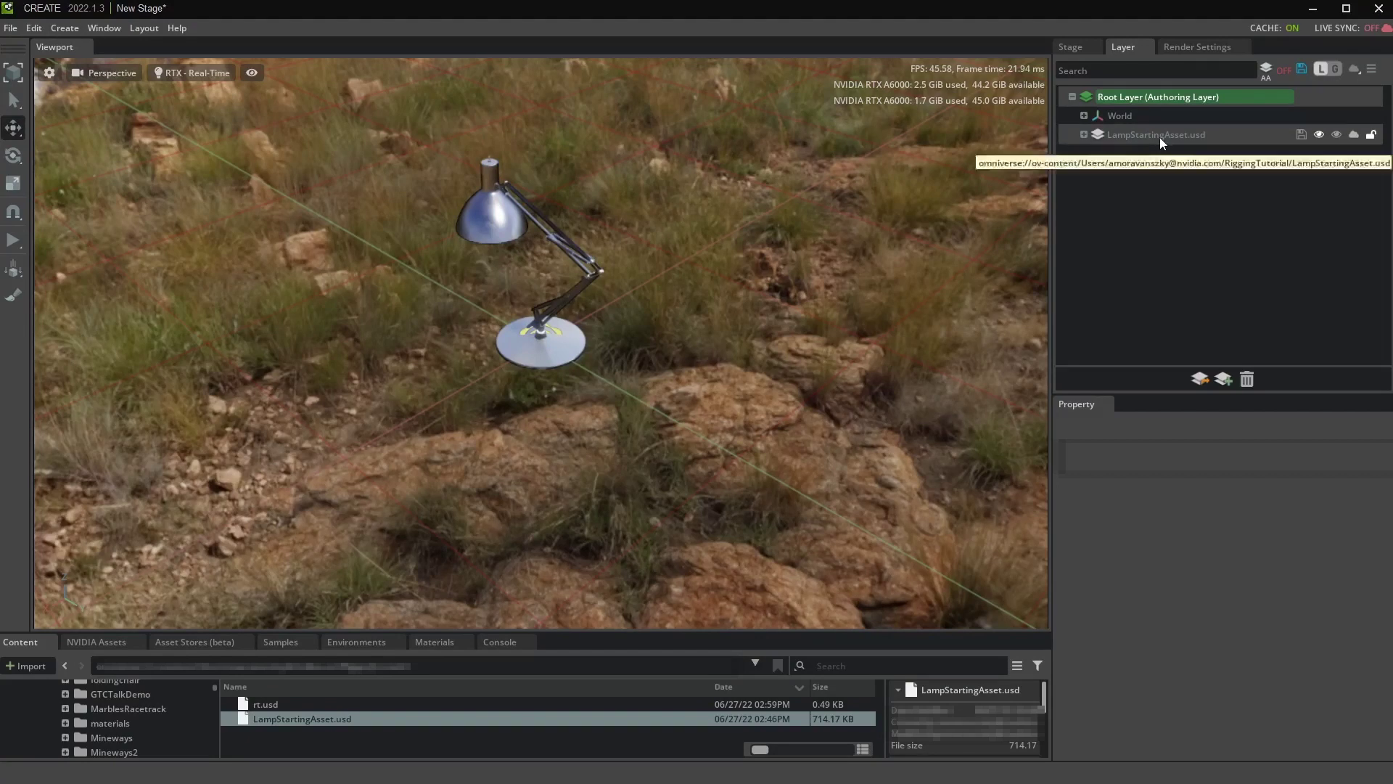
Start creating a new sublayer above LampStartingAsset.usd.
left_click(1159, 137)
left_click(1225, 377)
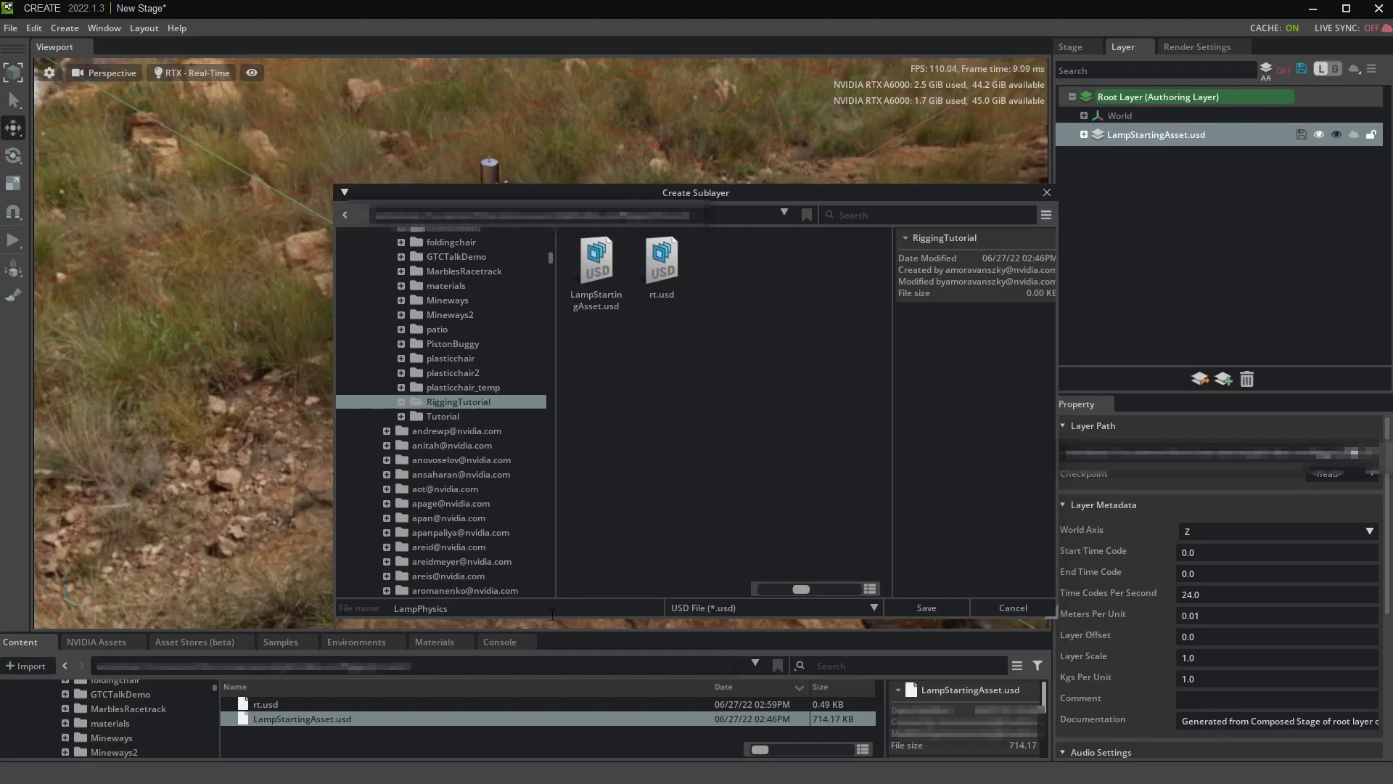
Save the LampPhysics sublayer and make LampPhysics.usd the authoring layer.
left_click(933, 611)
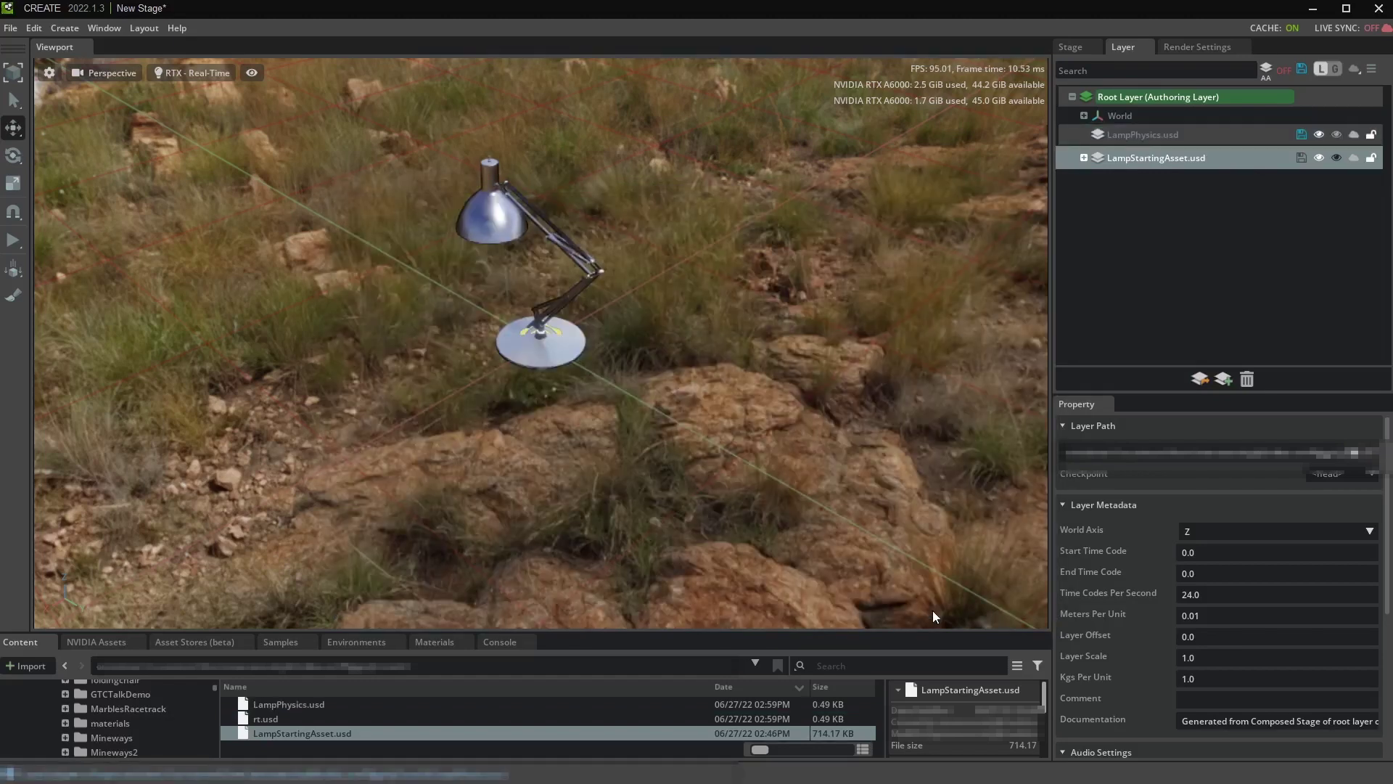
right_click(1160, 135)
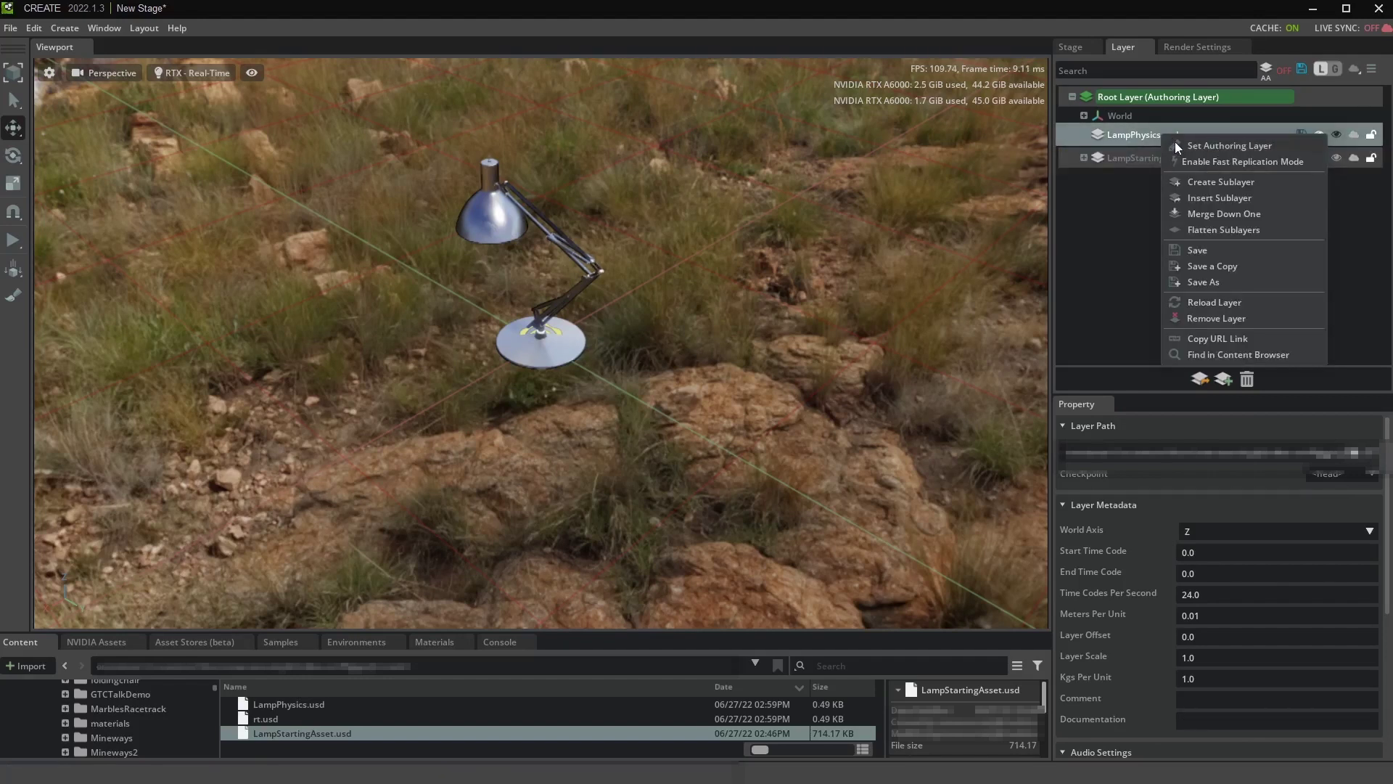
left_click(1239, 145)
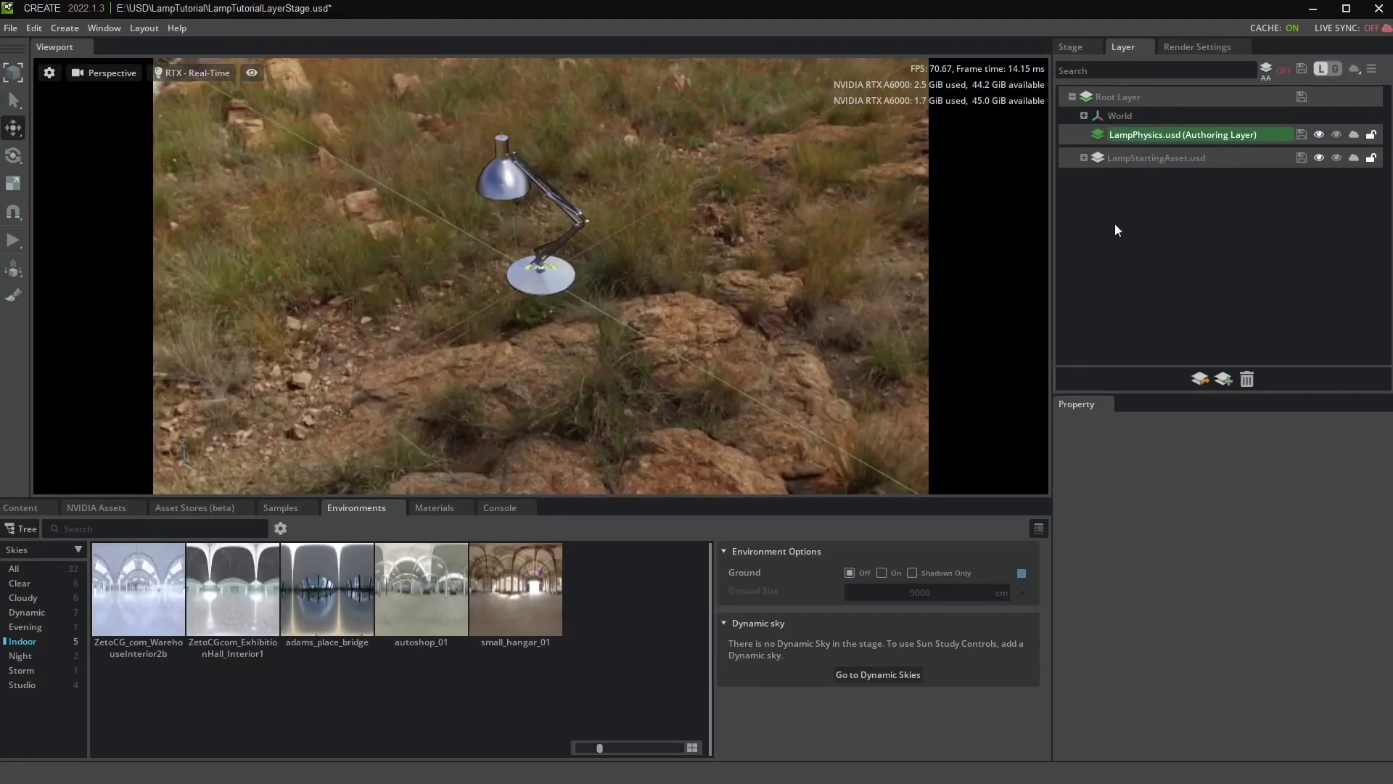
Delete the partly cloudy sky prim from the Environment of LampStartingAsset.usd.
left_click(1084, 158)
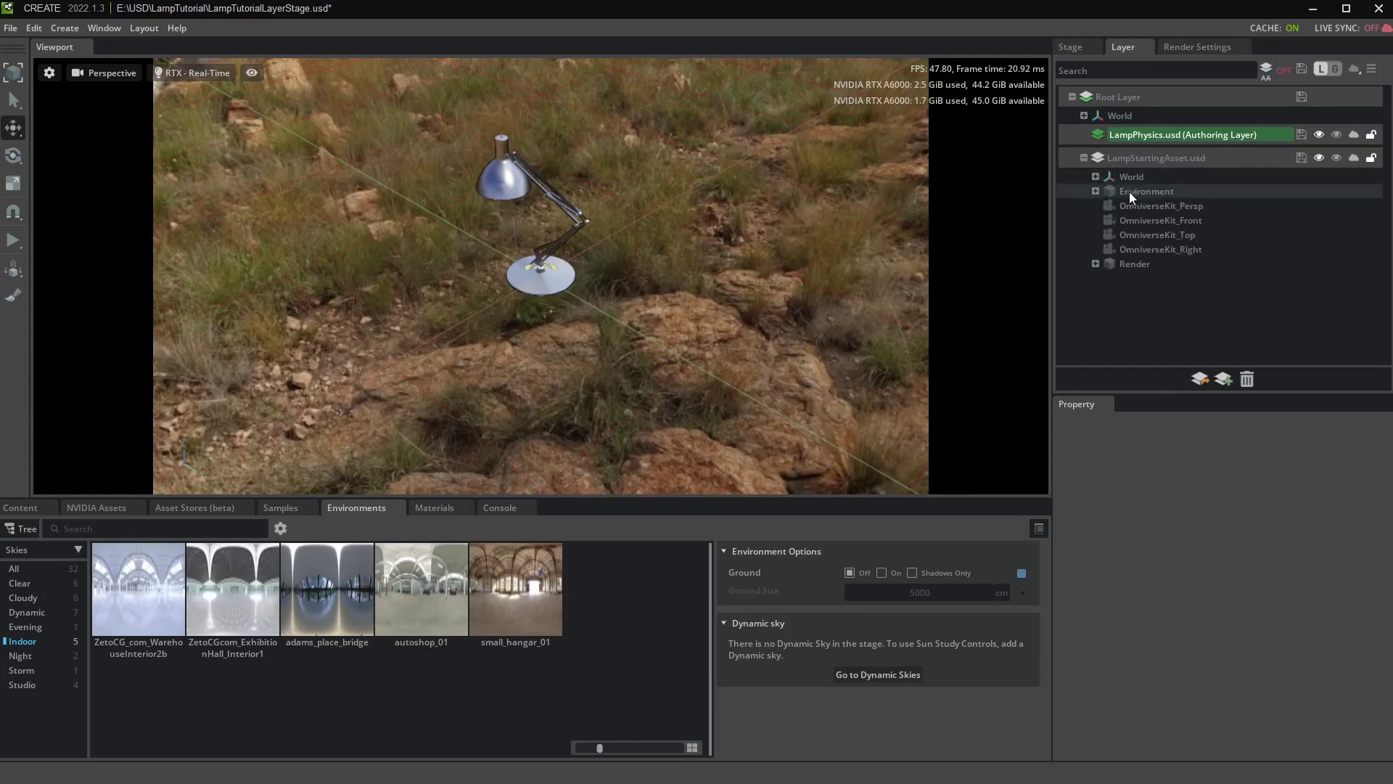
left_click(1129, 190)
left_click(1095, 190)
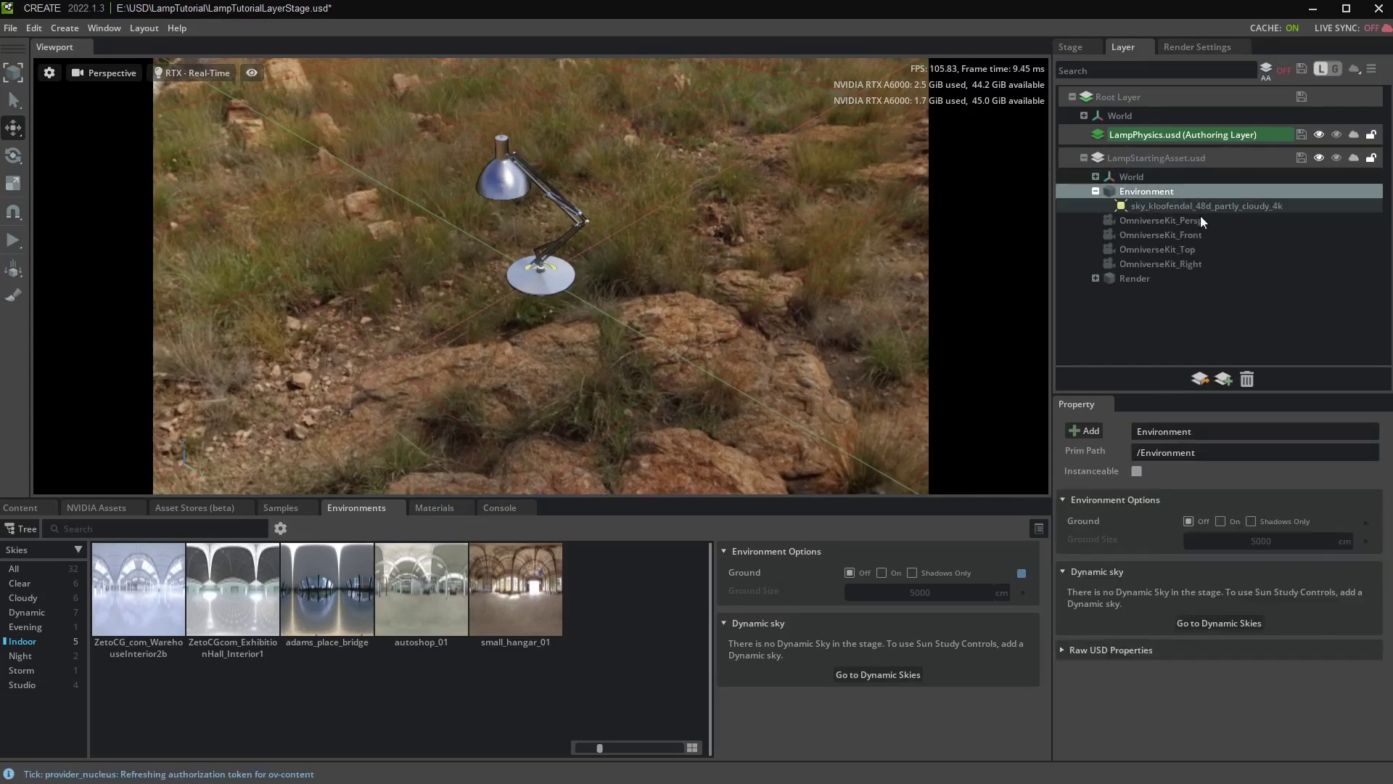
left_click(1210, 205)
right_click(1210, 206)
left_click(1238, 216)
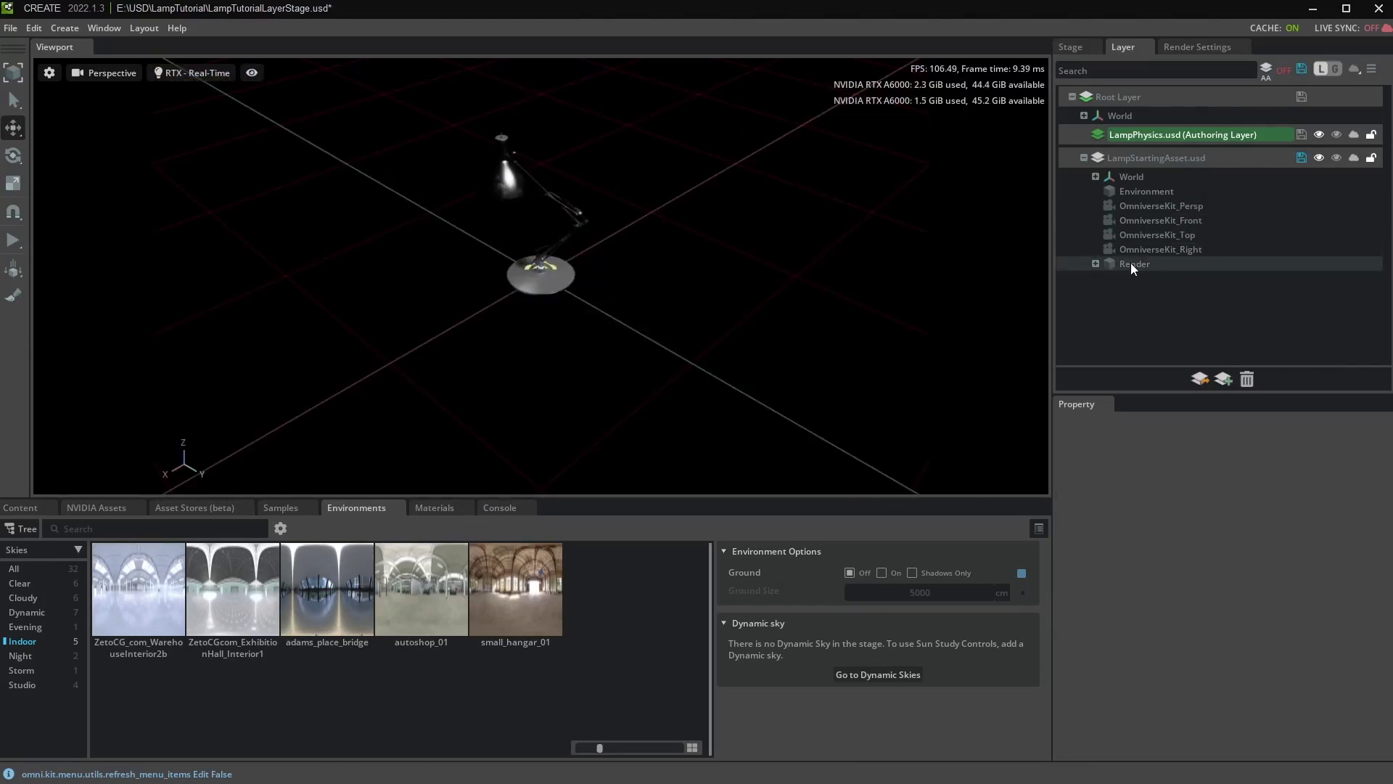
Delete the GroundPlane and DistantLight under World, then select the Root Layer.
left_click(1095, 177)
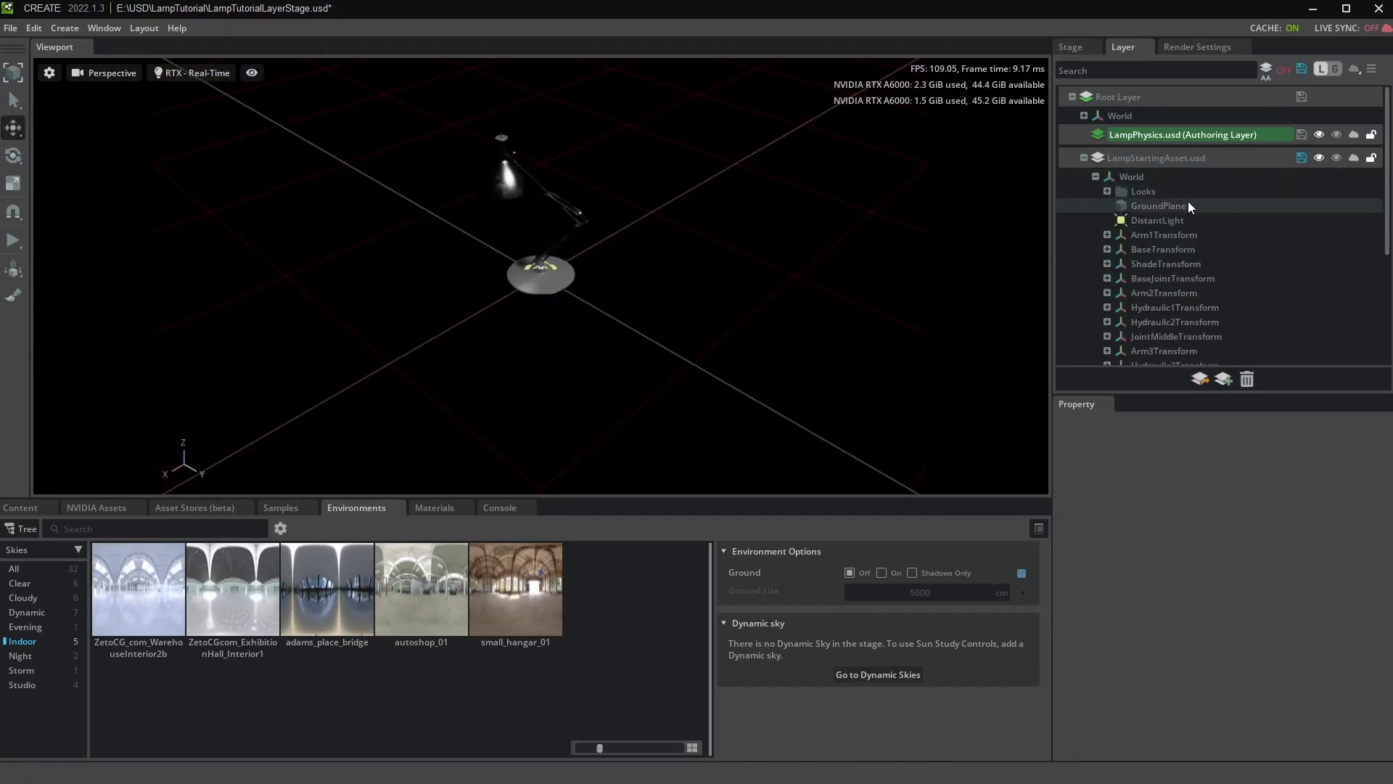
left_click(1158, 206)
right_click(1158, 206)
left_click(1218, 211)
left_click(1157, 205)
right_click(1157, 206)
left_click(1213, 210)
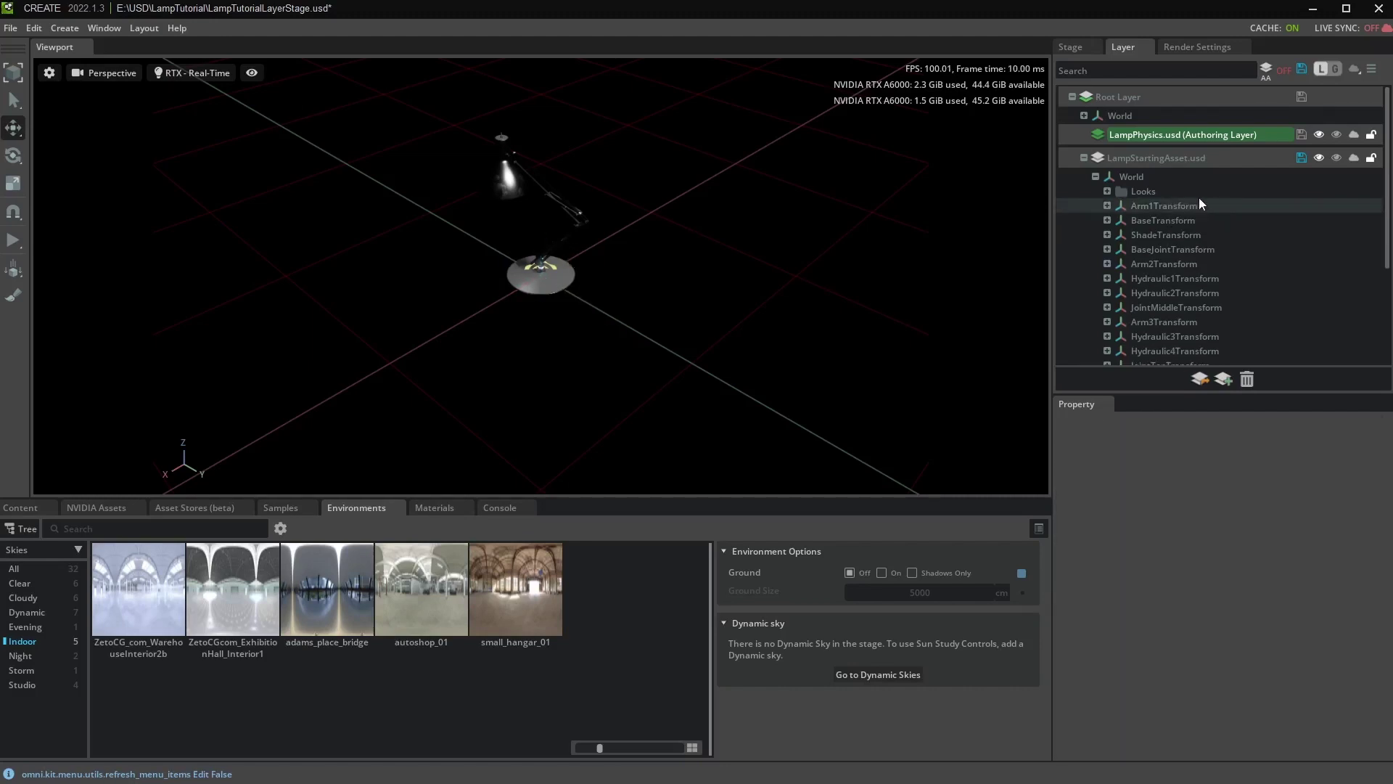
left_click(1148, 97)
Make the Root Layer the authoring layer and set the adams_place_bridge sky on the stage.
right_click(1148, 97)
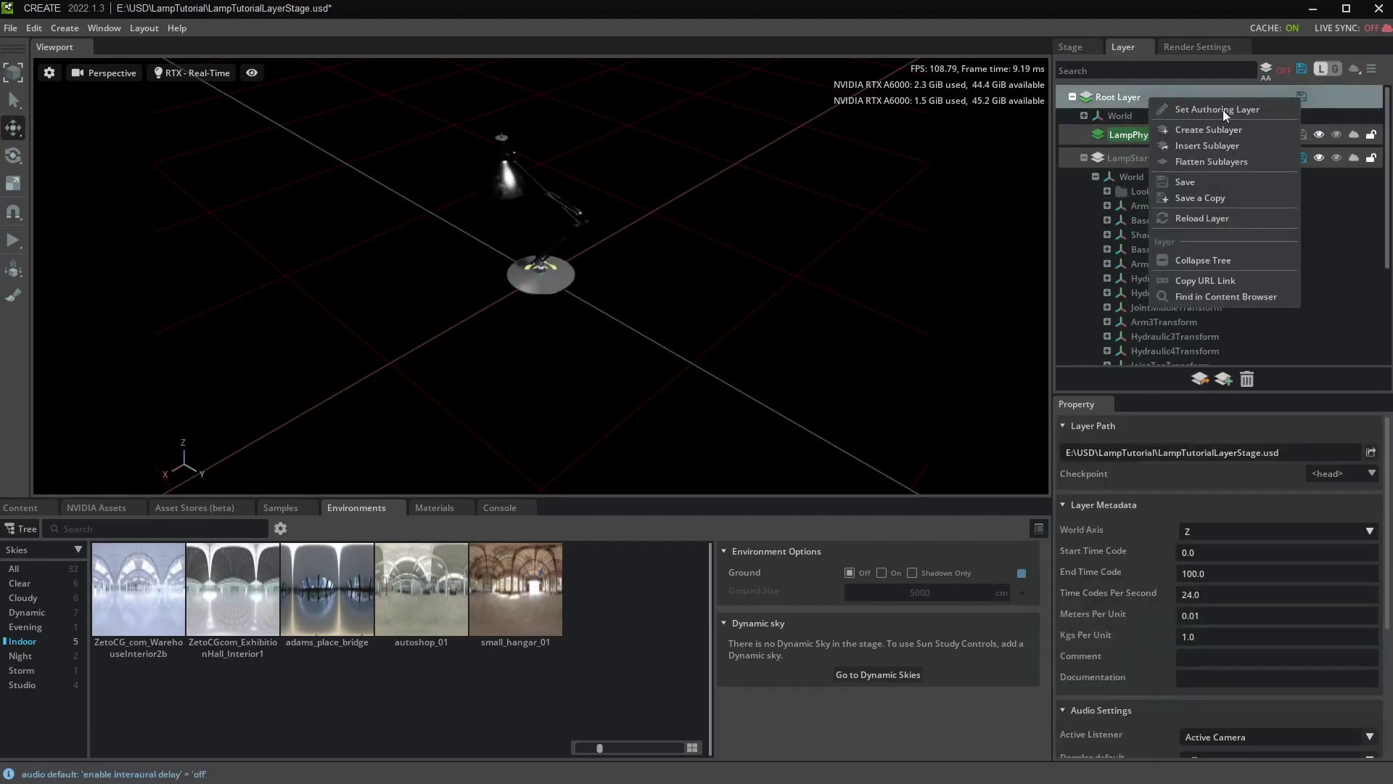
left_click(1218, 109)
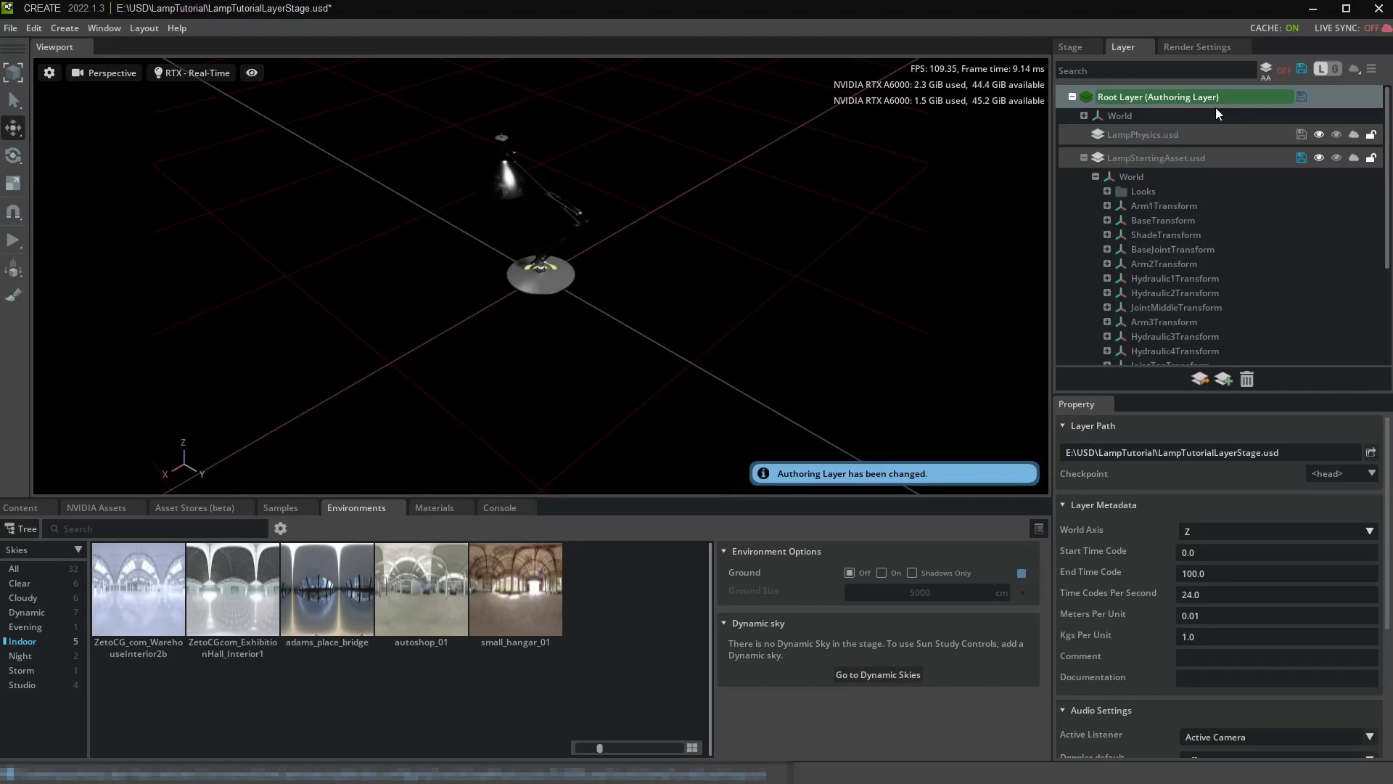
left_click(1082, 158)
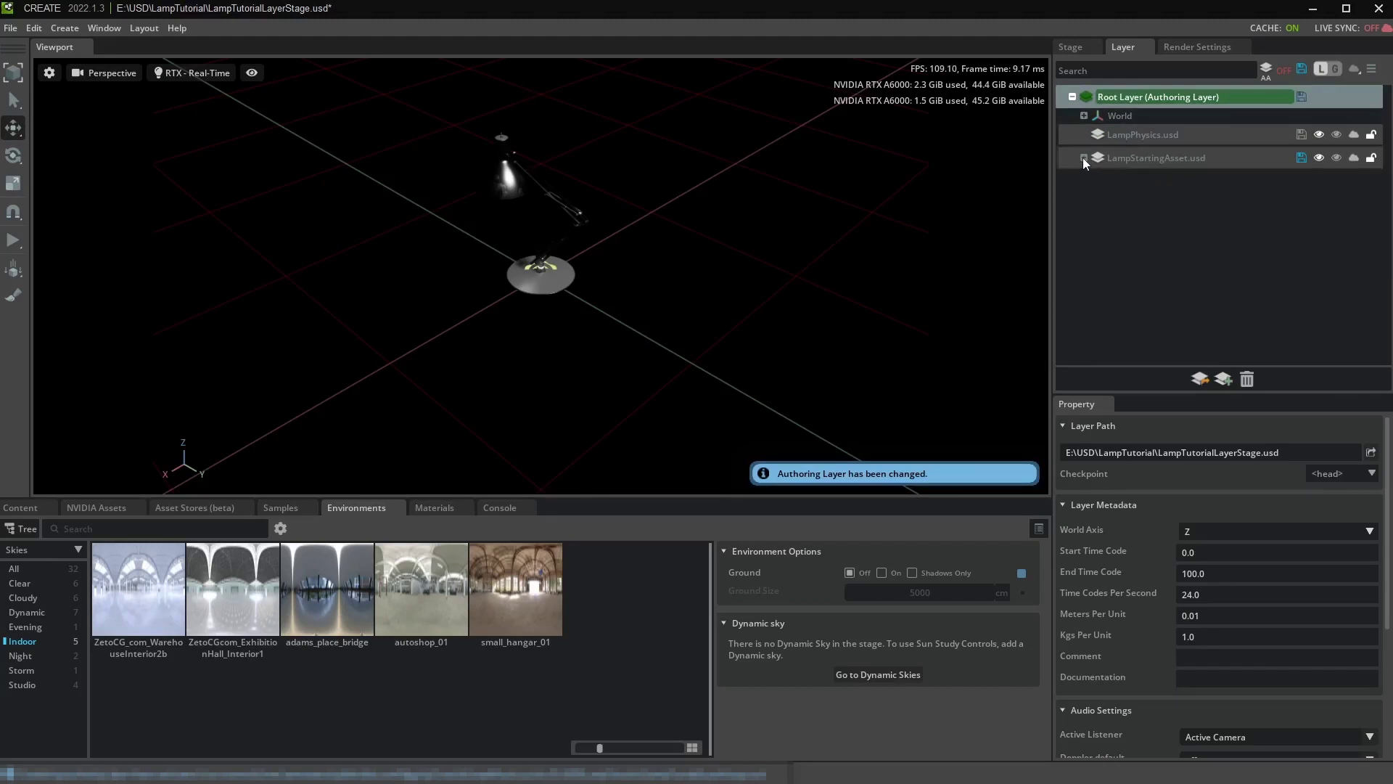
right_click(326, 595)
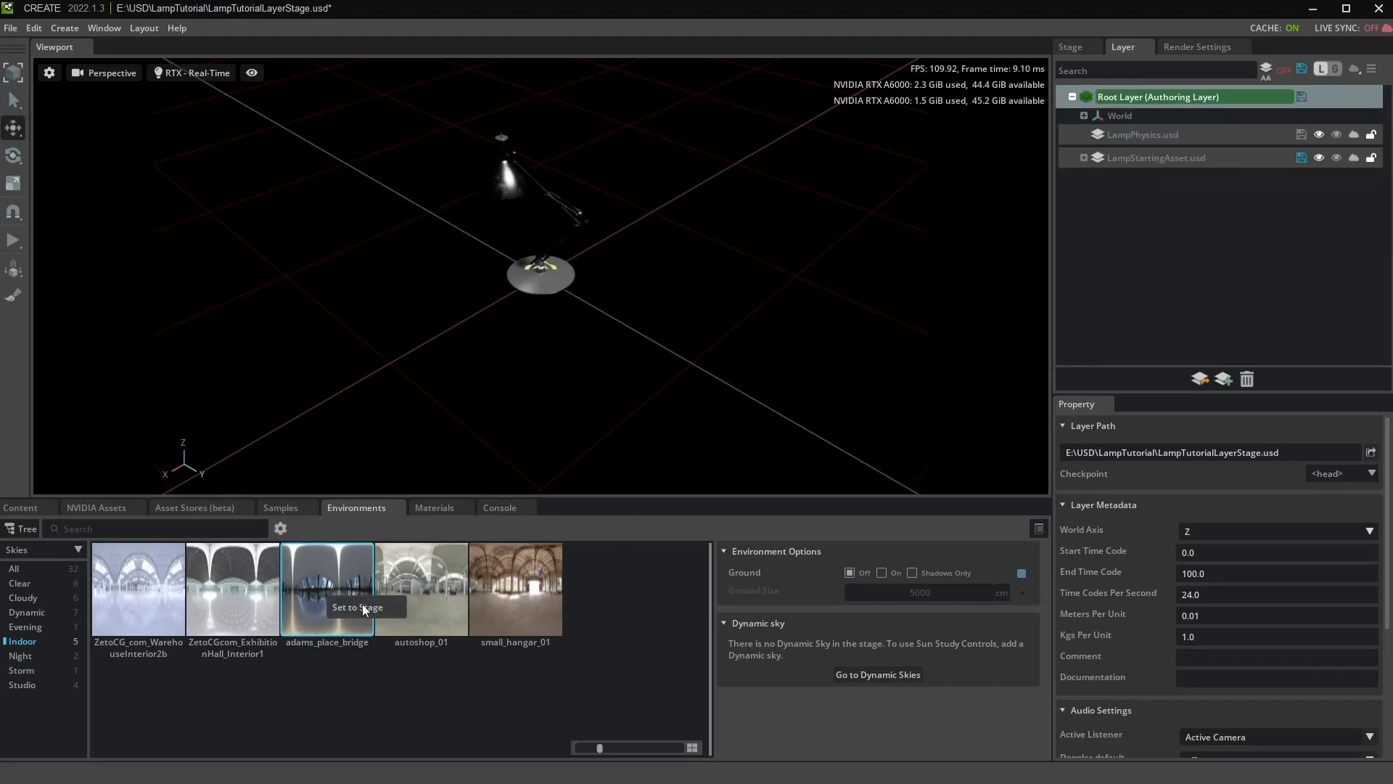
left_click(362, 607)
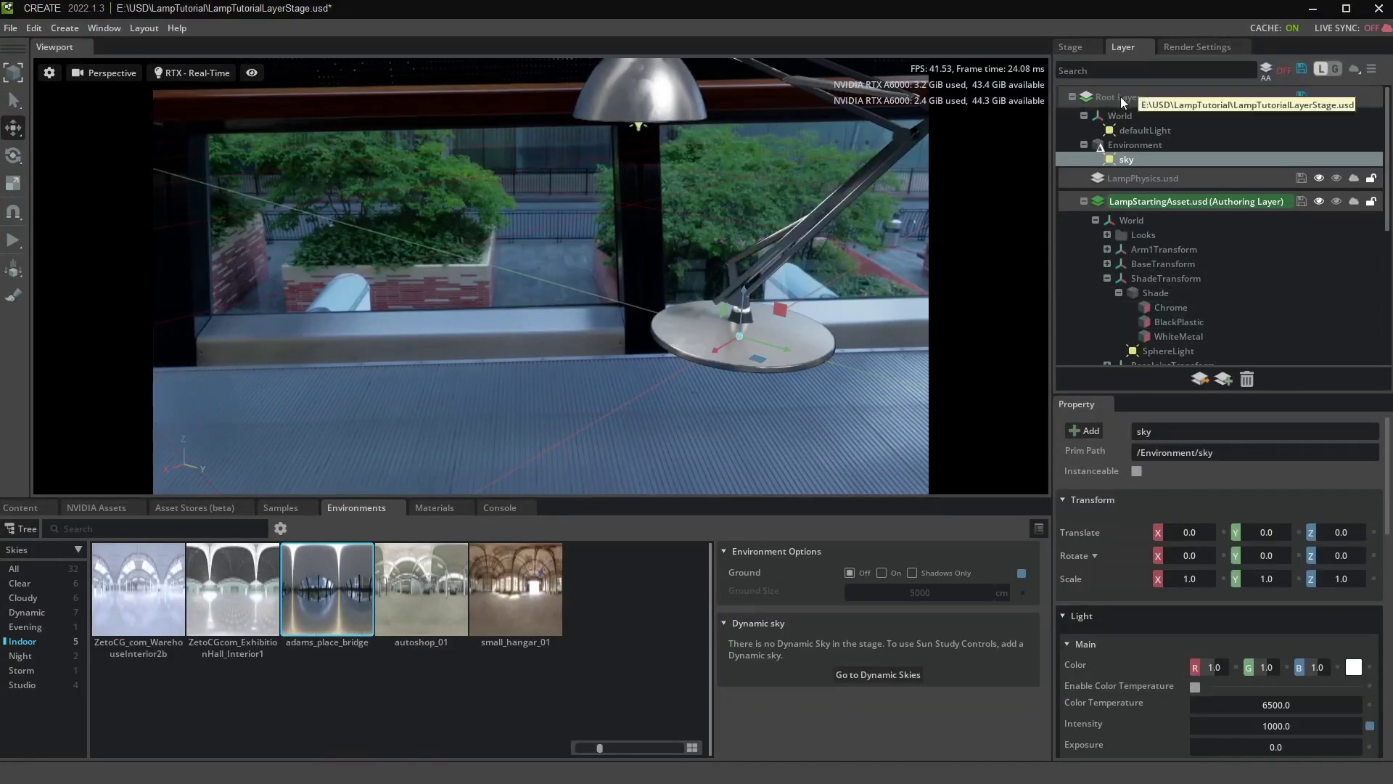
Inspect the Root Layer, base and shade transforms, and the LampPhysics and LampStartingAsset layer metadata.
left_click(1120, 97)
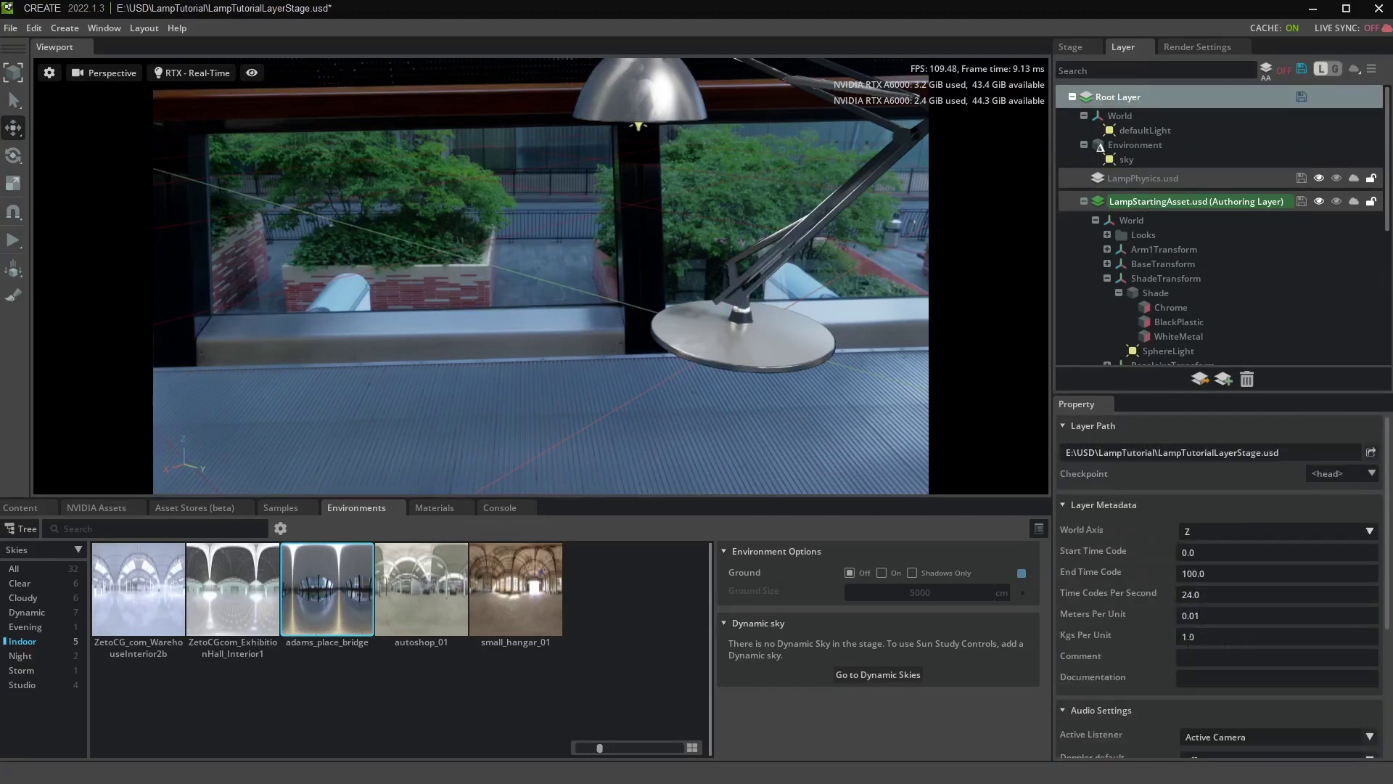
left_click(1071, 47)
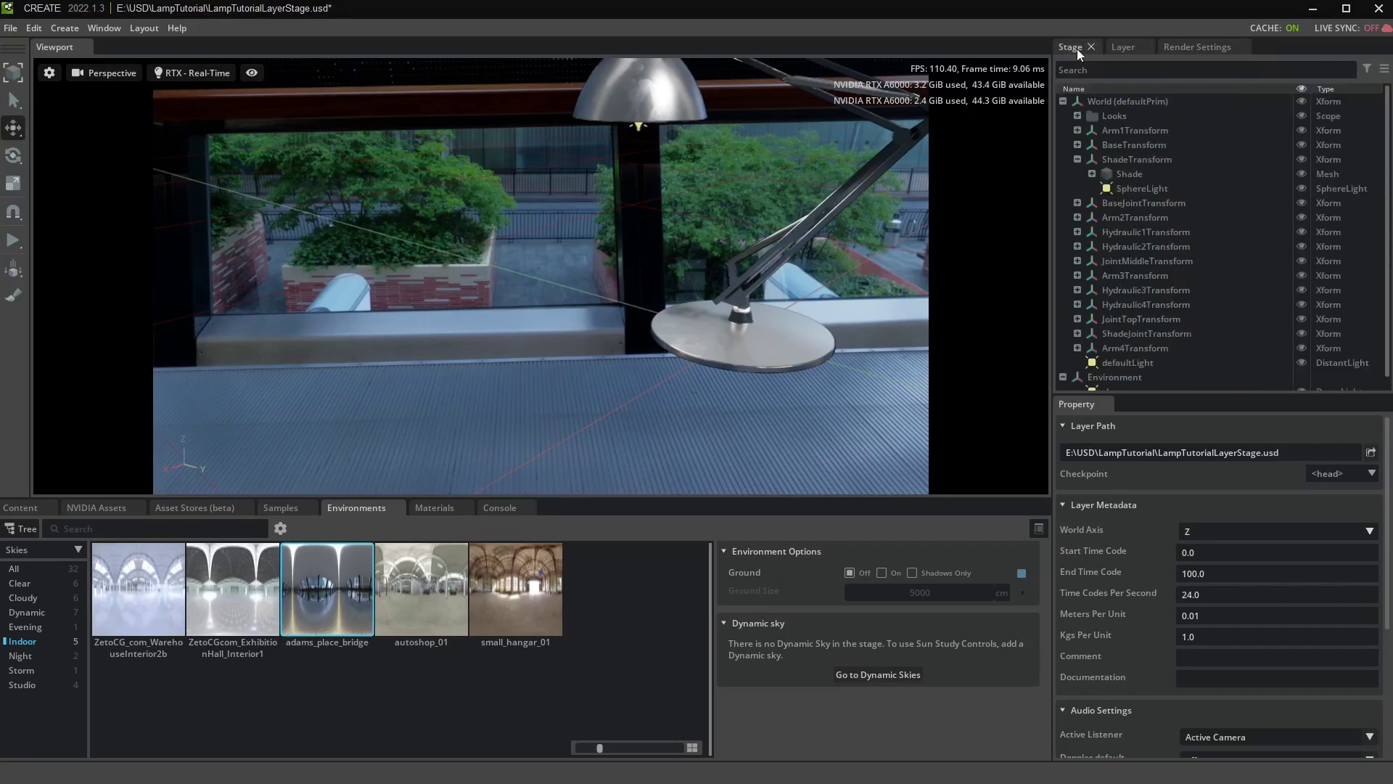
left_click(1142, 144)
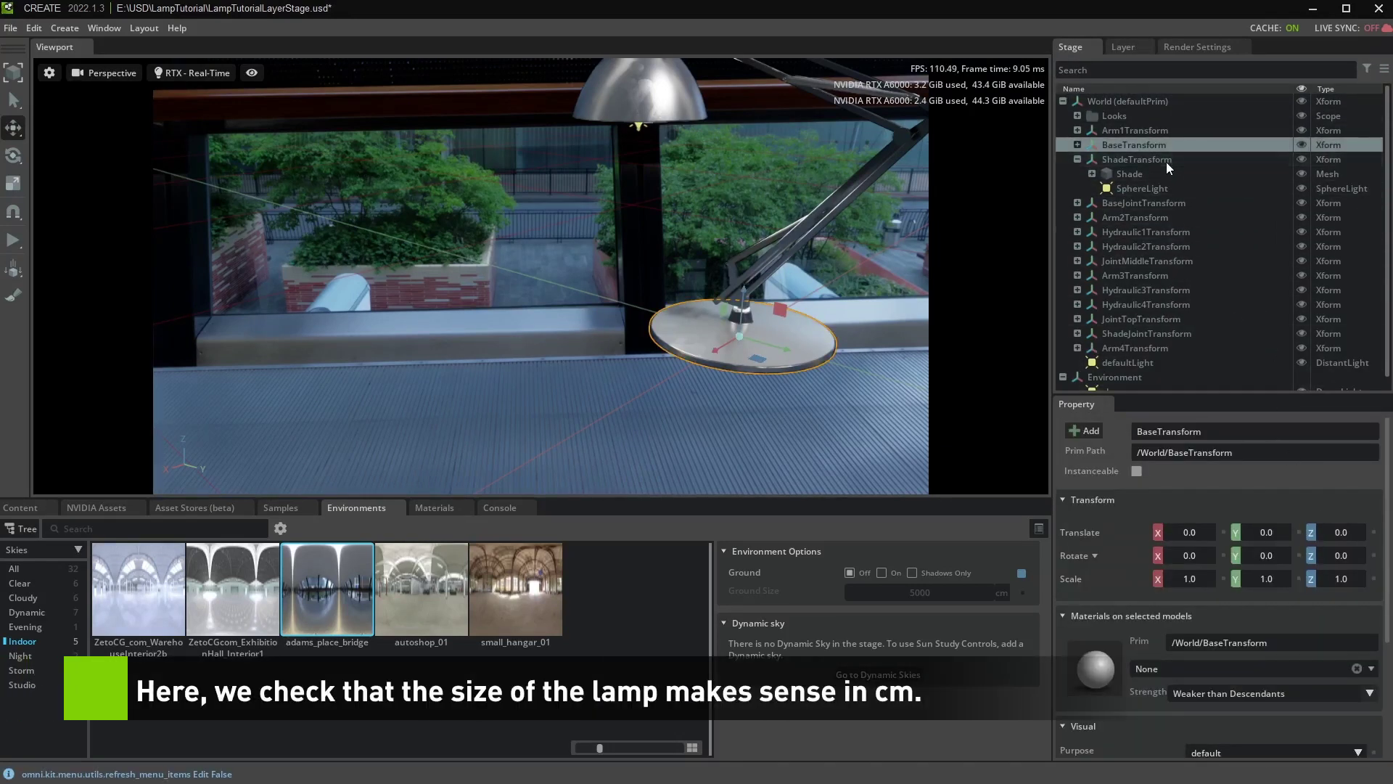
left_click(1136, 159)
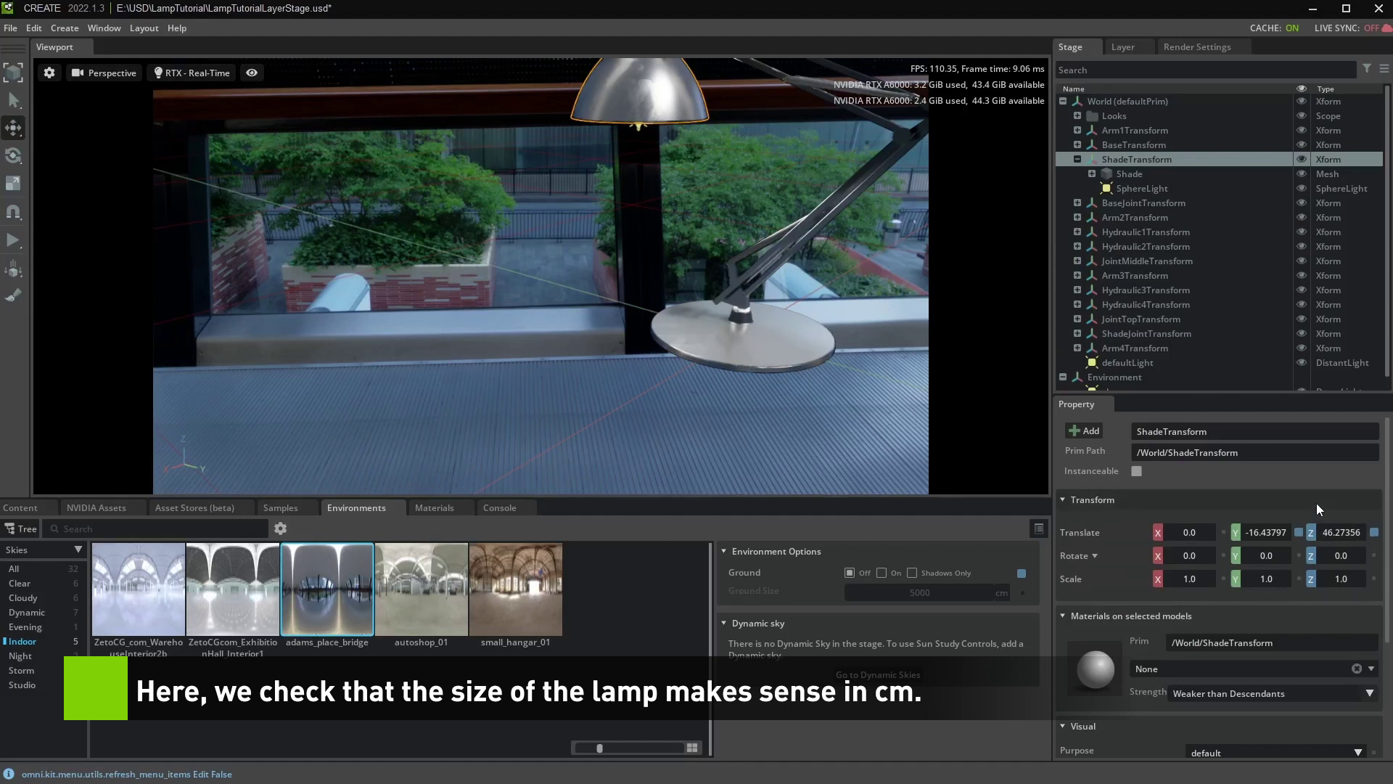
left_click(1123, 46)
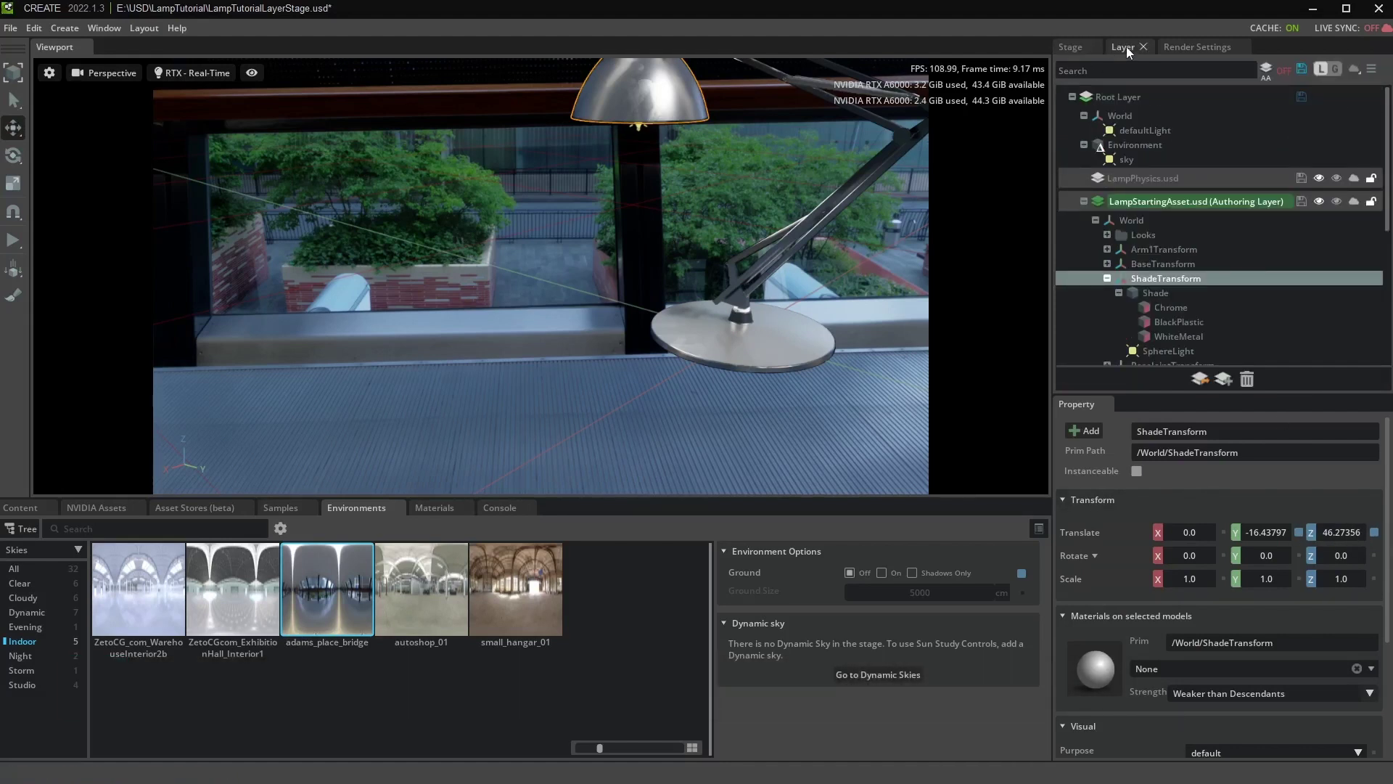
left_click(1113, 94)
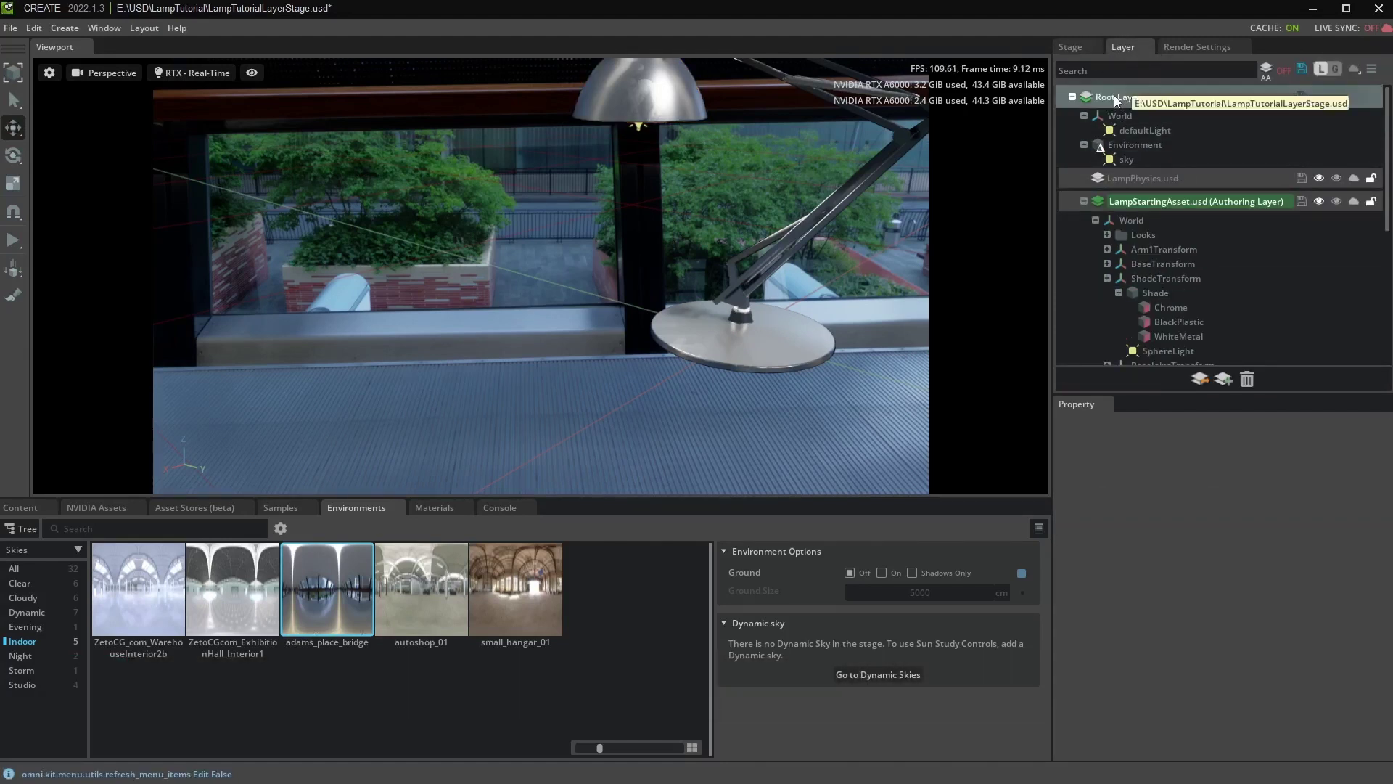
left_click(1181, 180)
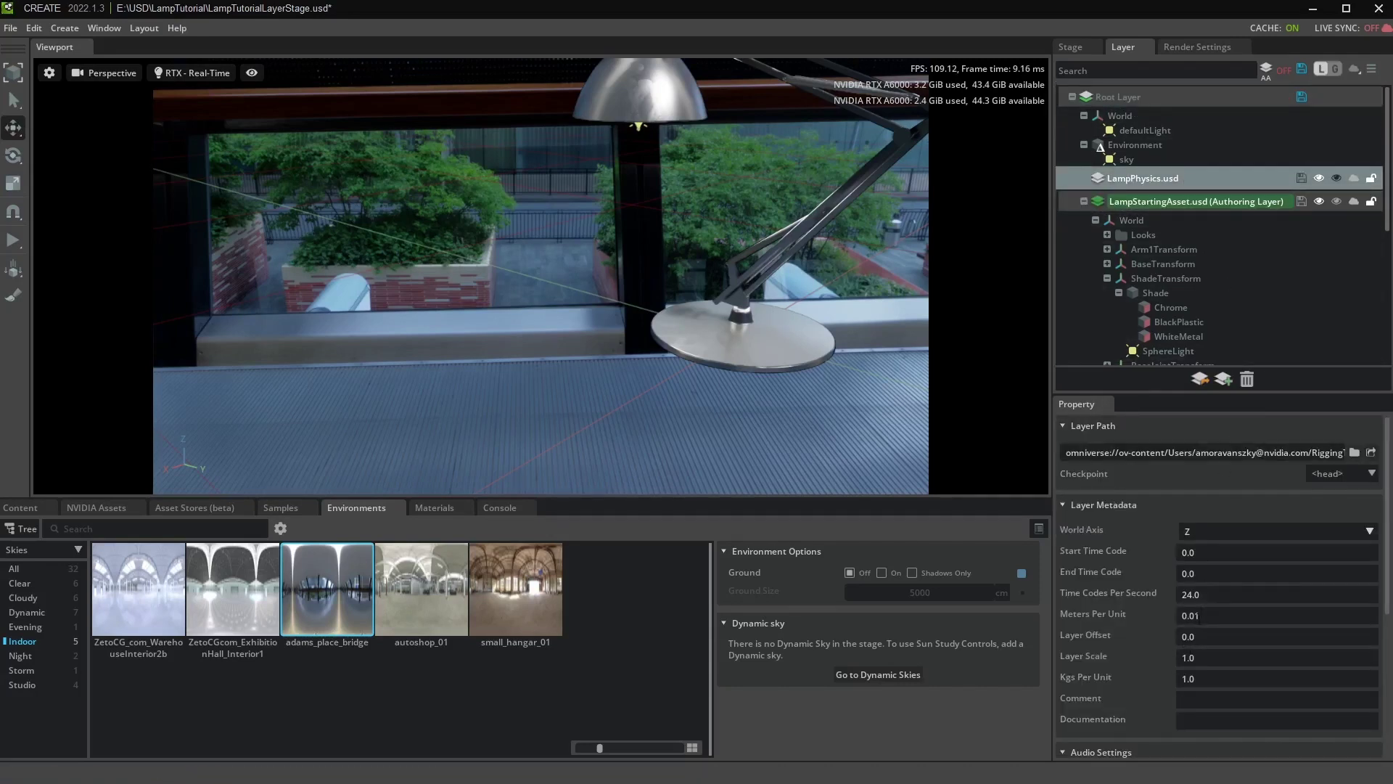
left_click(1215, 202)
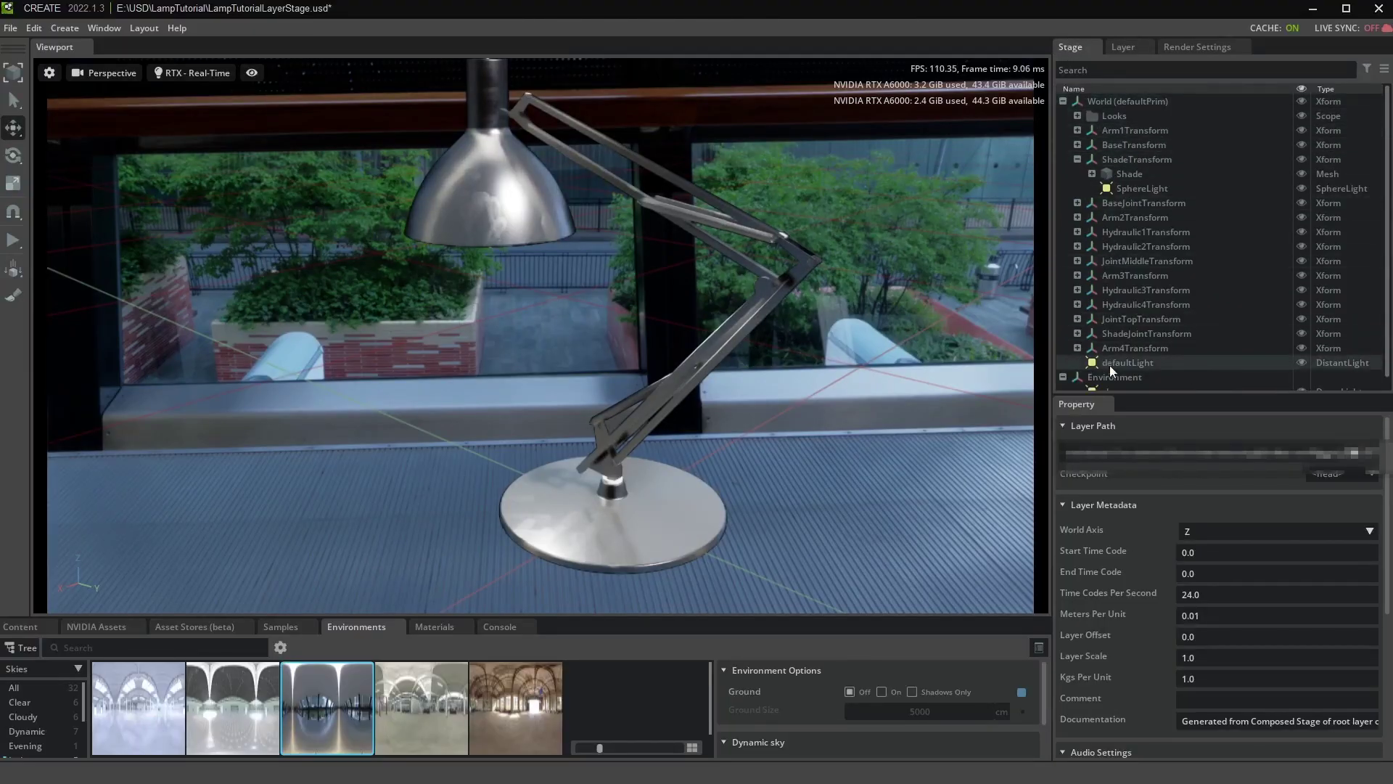
Expand Arm1Transform, BaseTransform, BaseJointTransform and BaseJoint to reveal meshes and material subsets.
left_click(1077, 131)
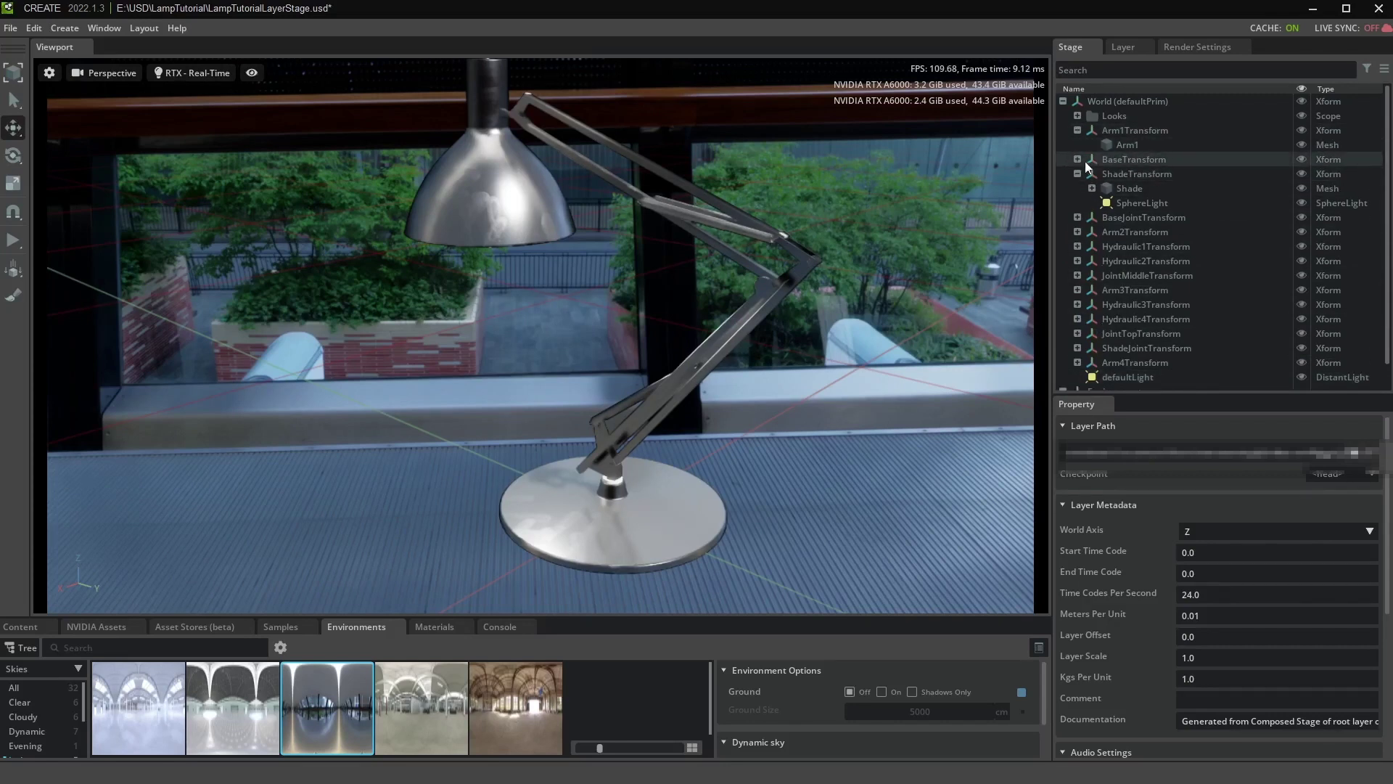
left_click(1079, 159)
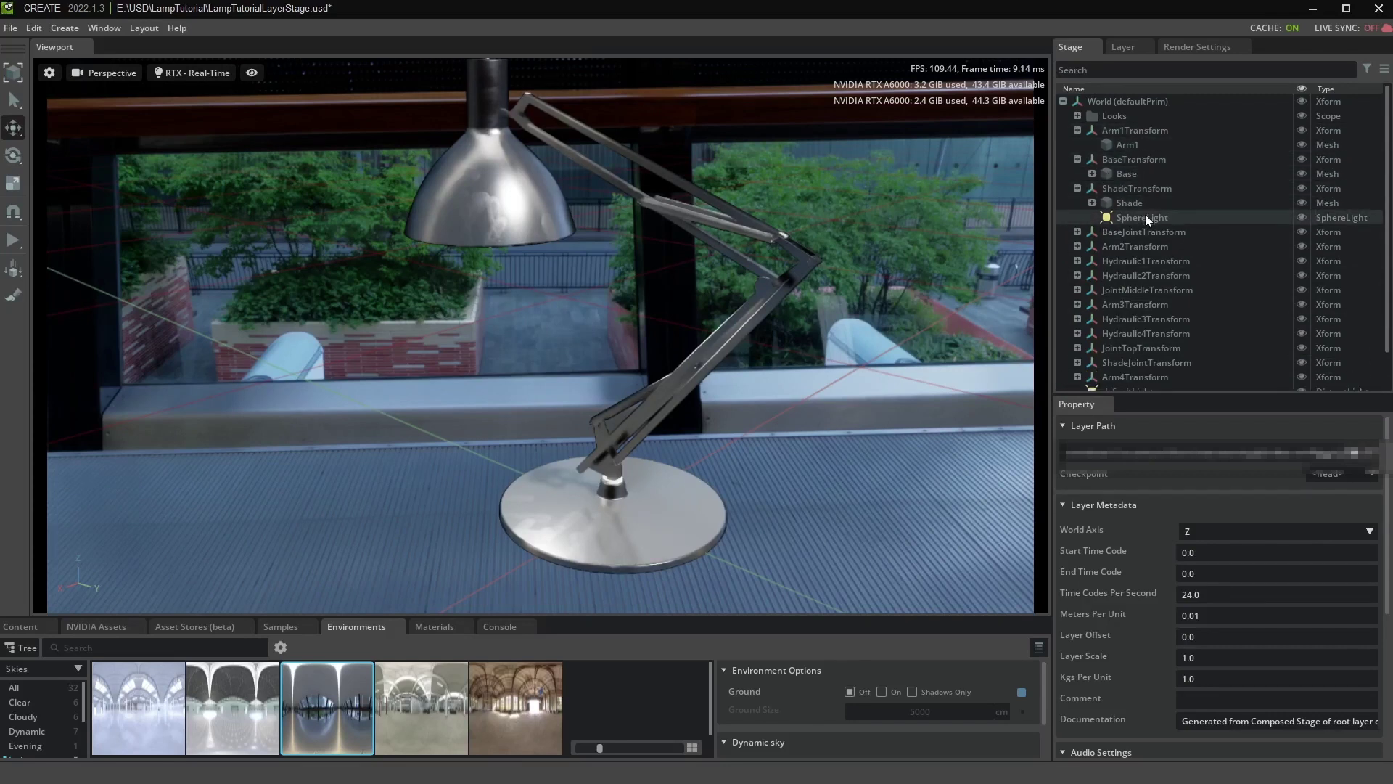
left_click(1079, 231)
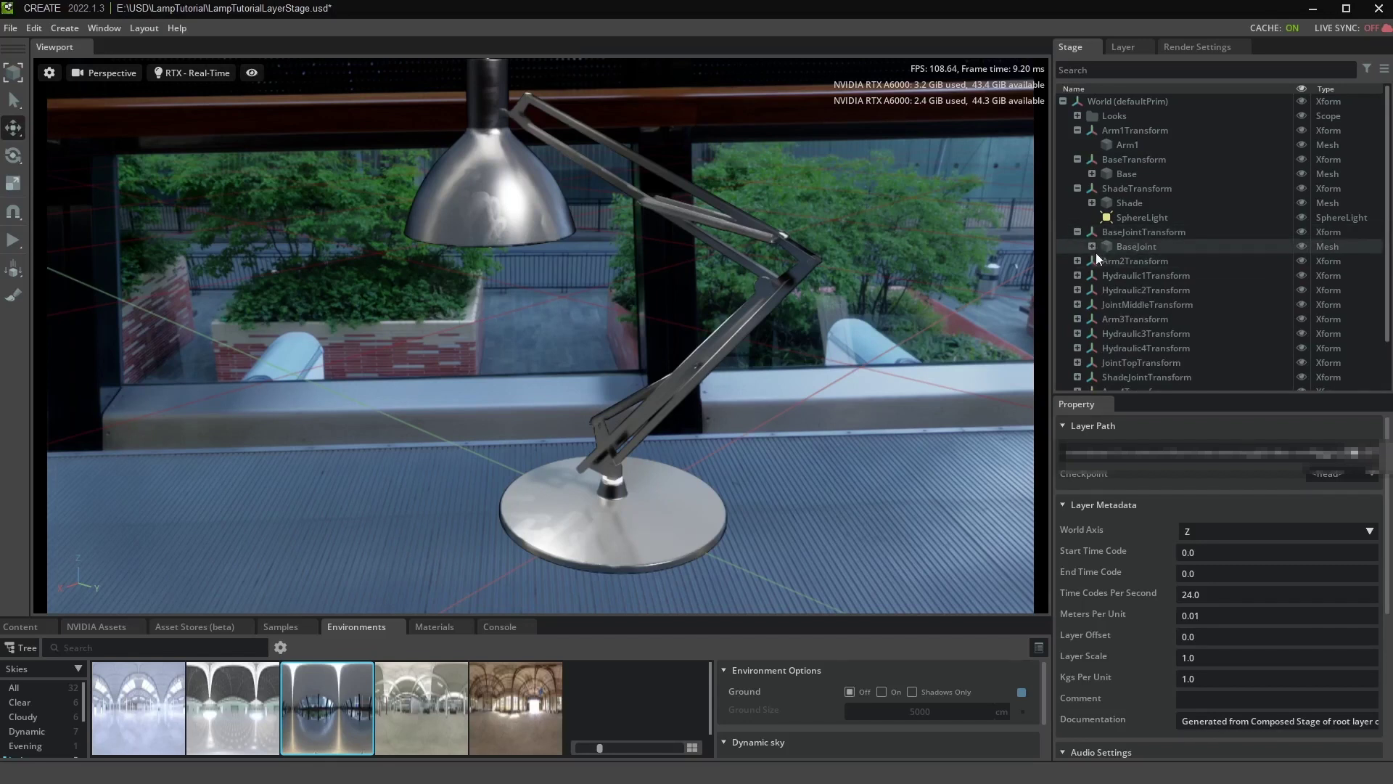
left_click(1091, 246)
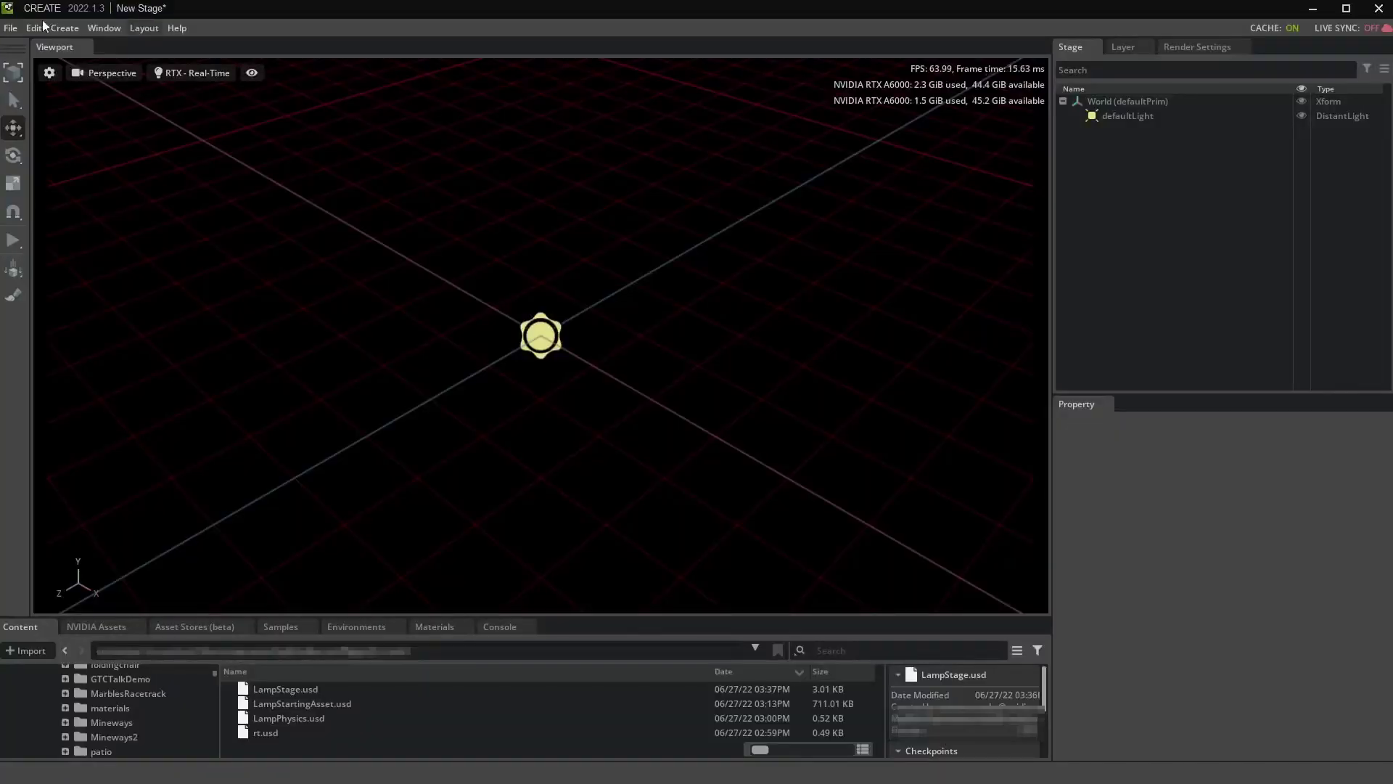
Add a cone and a cube to the new stage and slide the cube along X beside the cone.
left_click(64, 27)
mouse_move(83, 51)
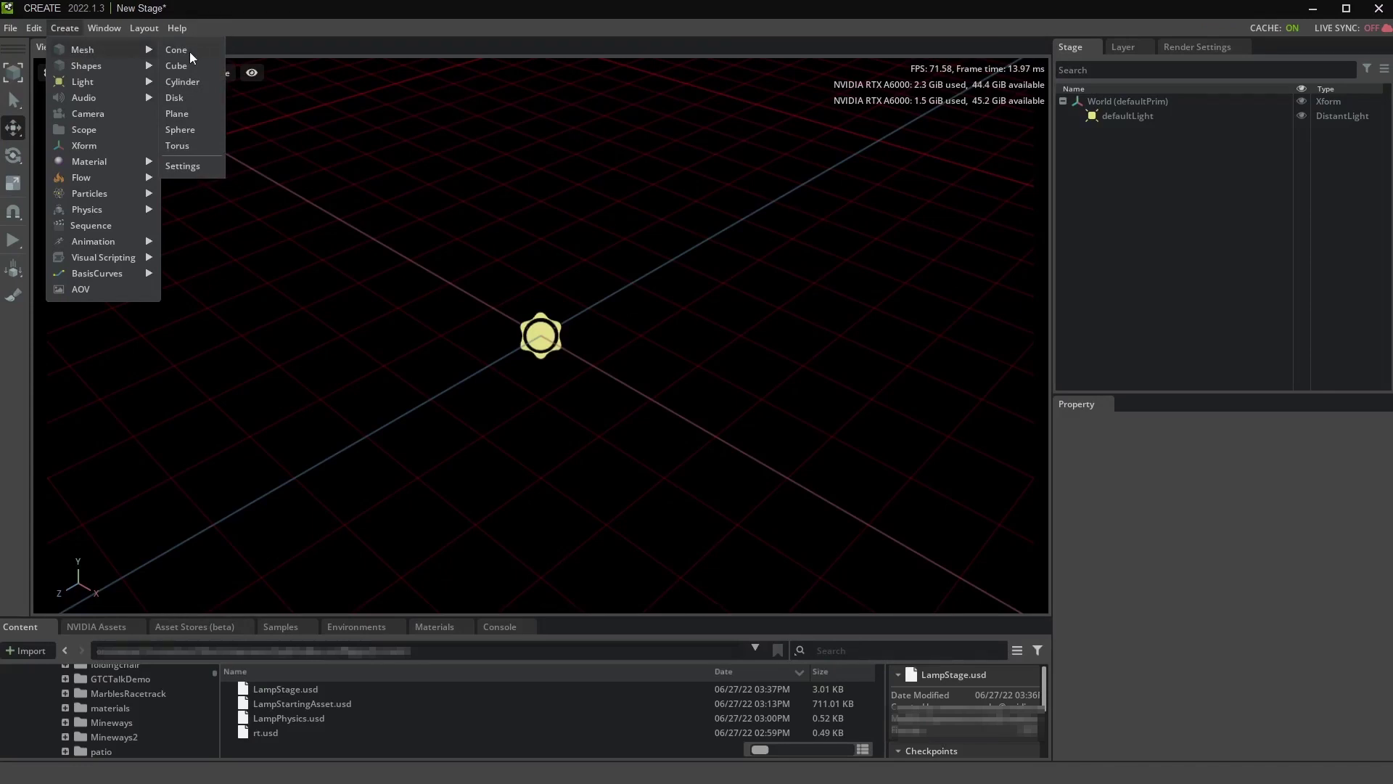
left_click(176, 50)
left_click(64, 28)
left_click(175, 66)
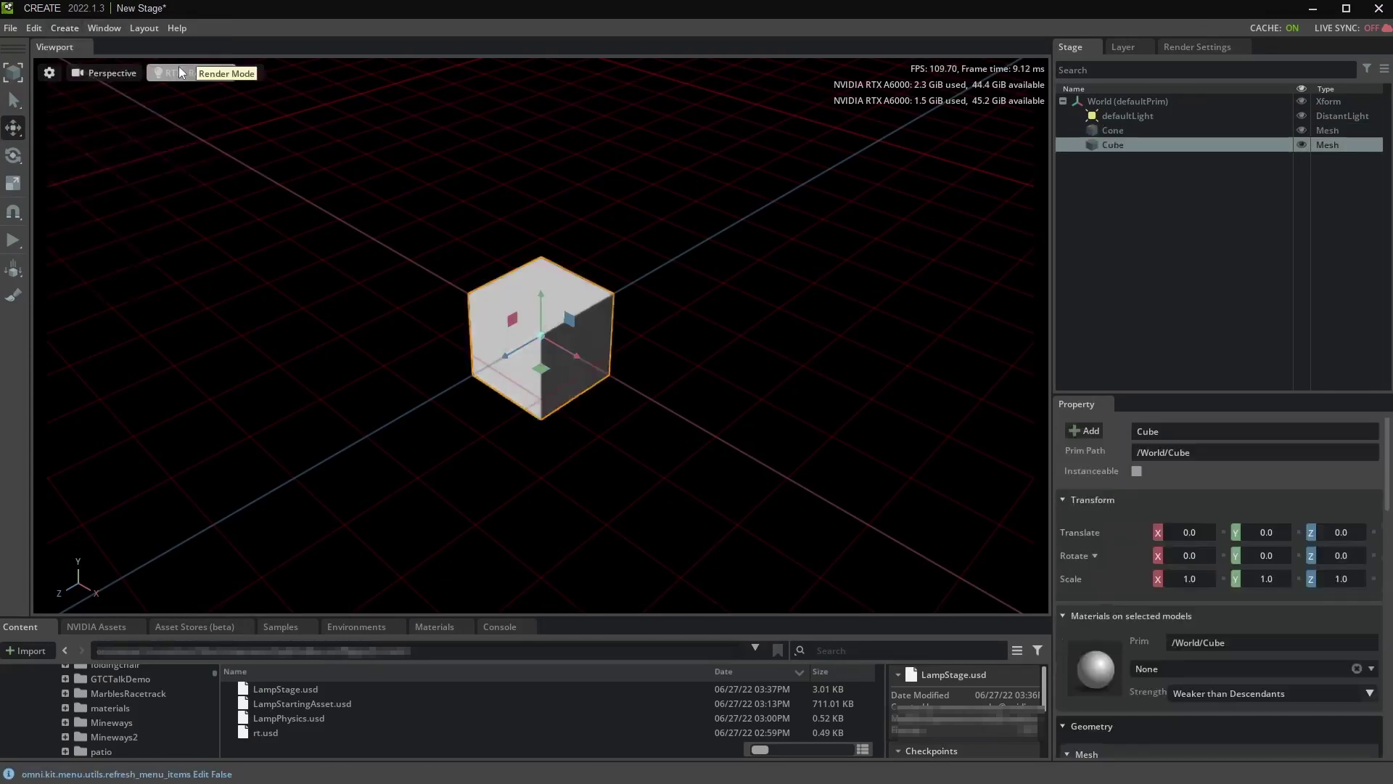
left_click_drag(576, 348, 722, 407)
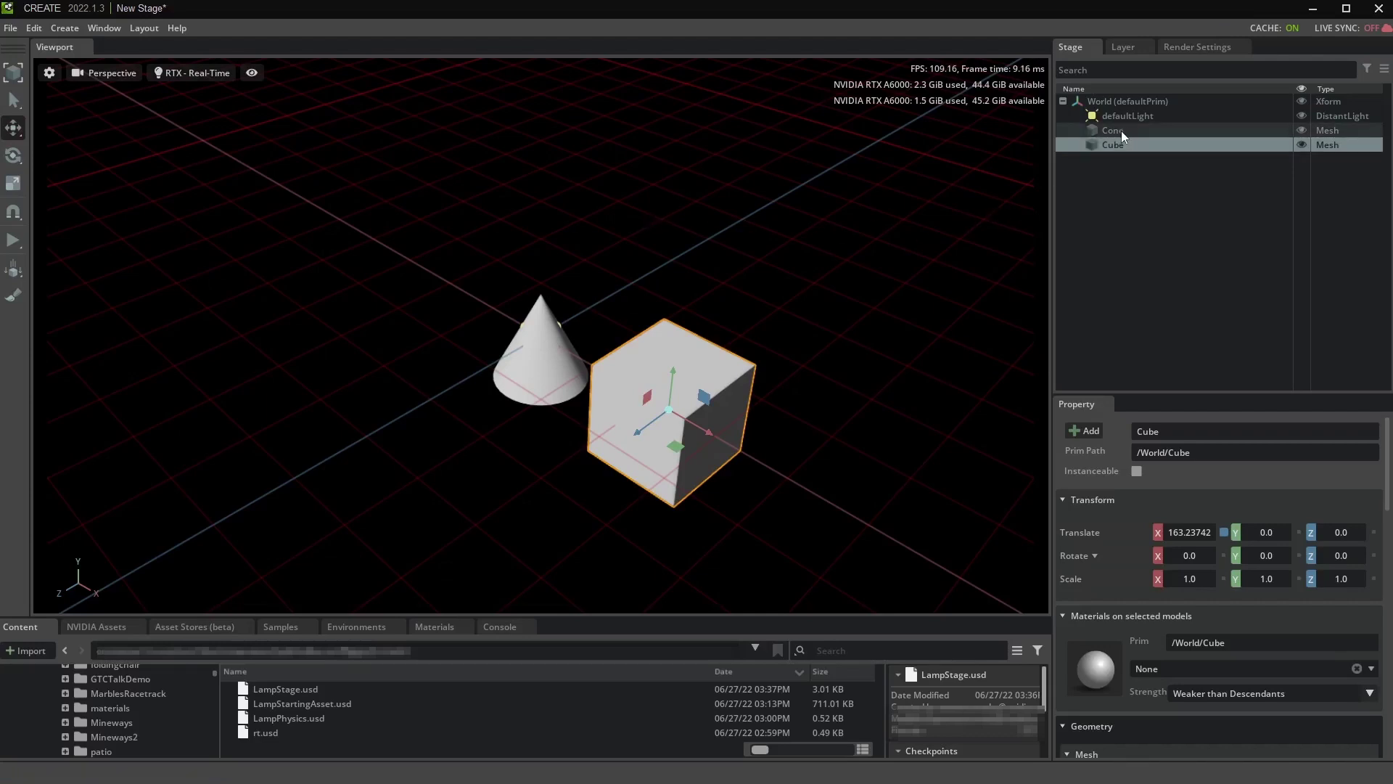
Parent the cube to the cone and rename it This_is_illegal_in_USD.
left_click_drag(1112, 144, 1121, 131)
right_click(1136, 146)
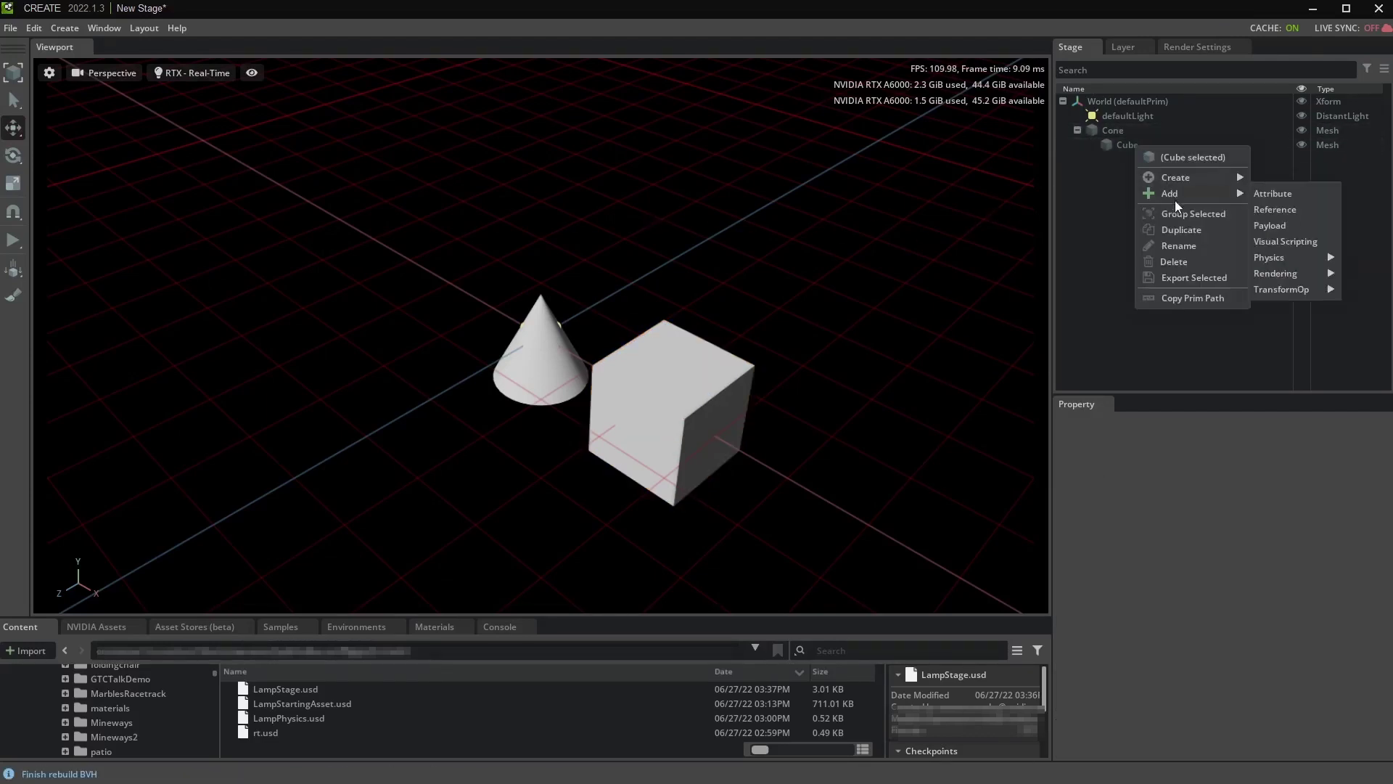
left_click(1179, 246)
type("This is illegal in USD")
key("Return")
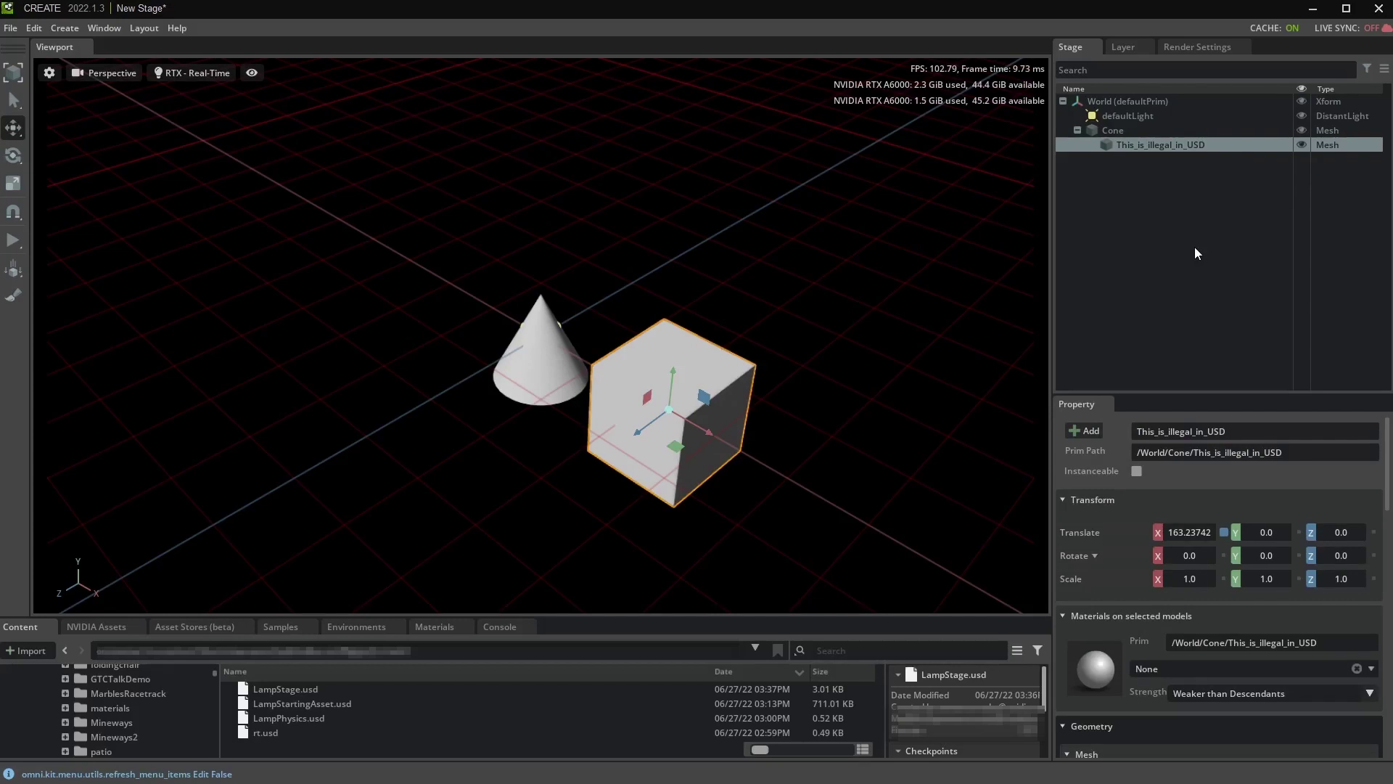
Create an empty Xform under World named instead_use_parent_xform.
left_click(64, 29)
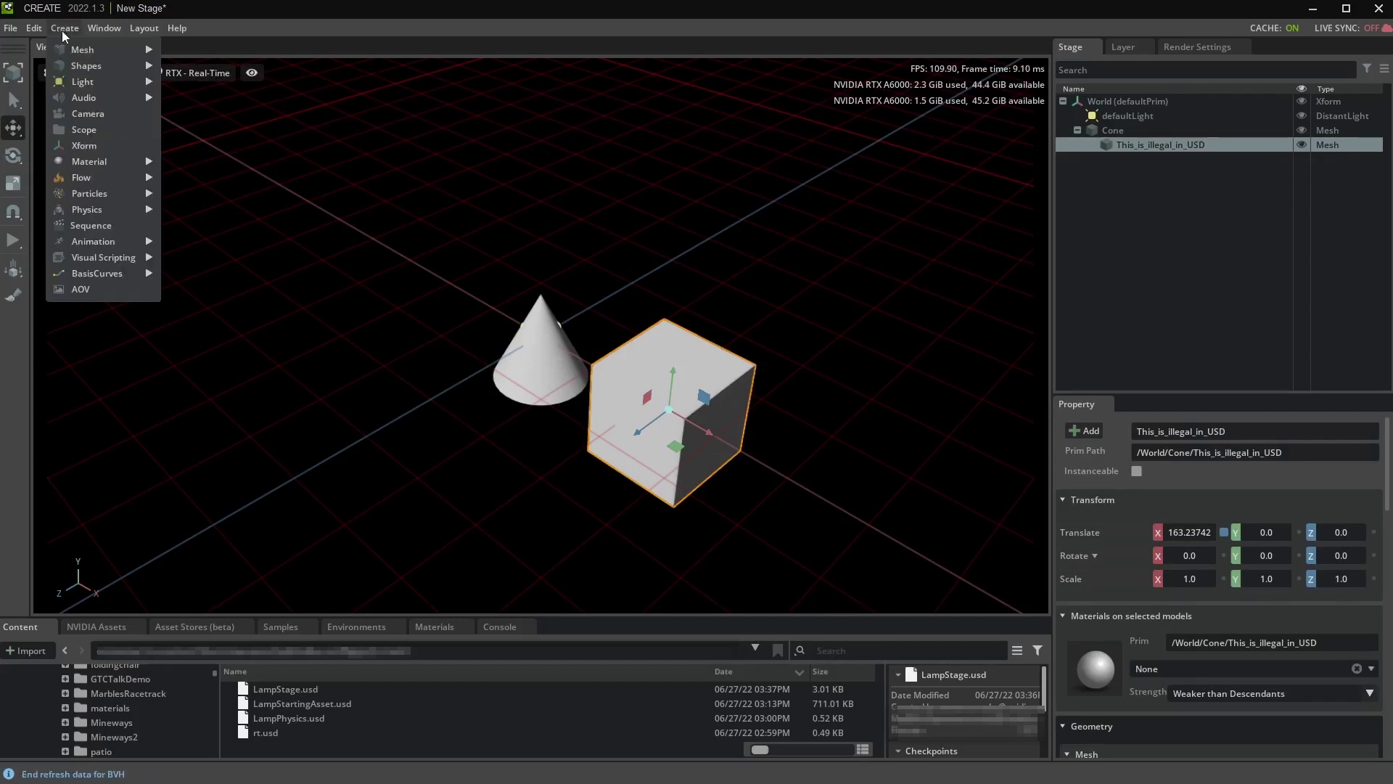
left_click(84, 147)
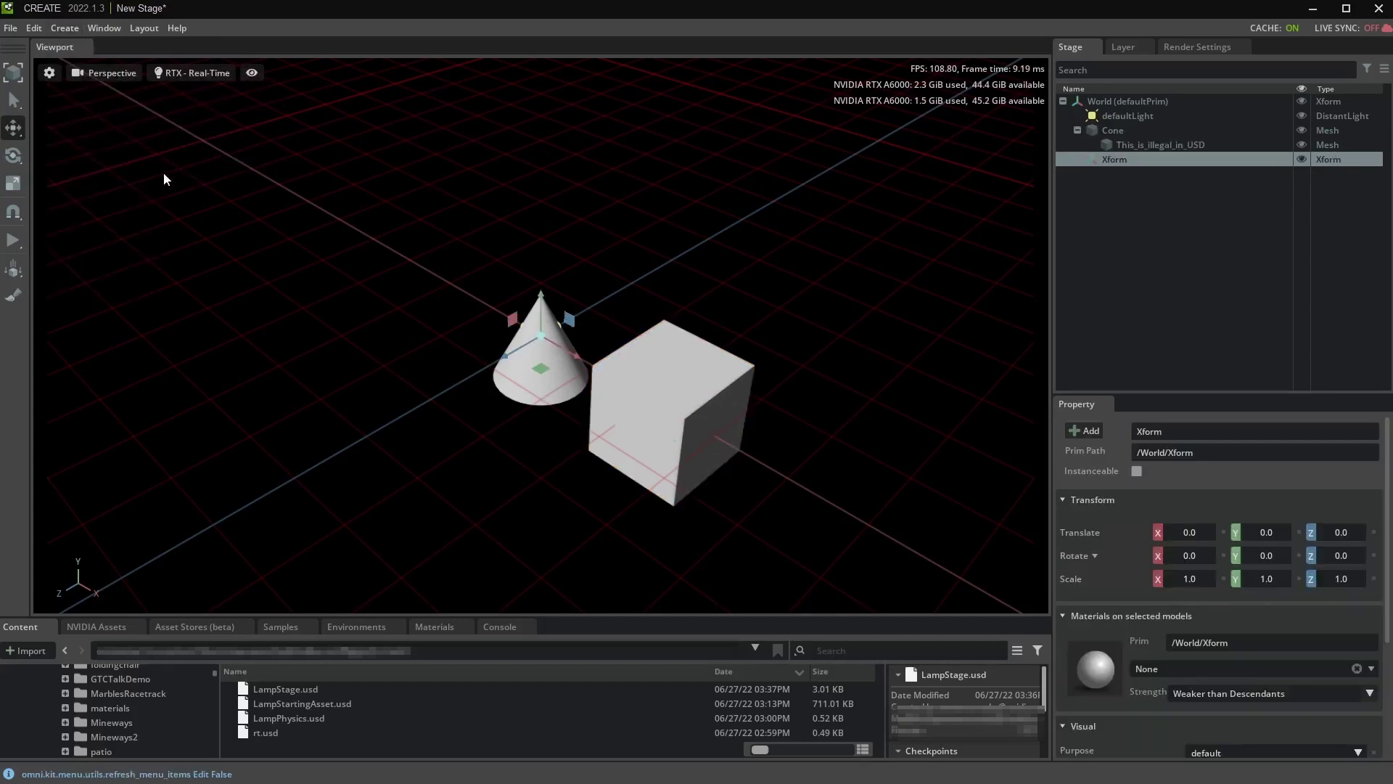
right_click(1134, 159)
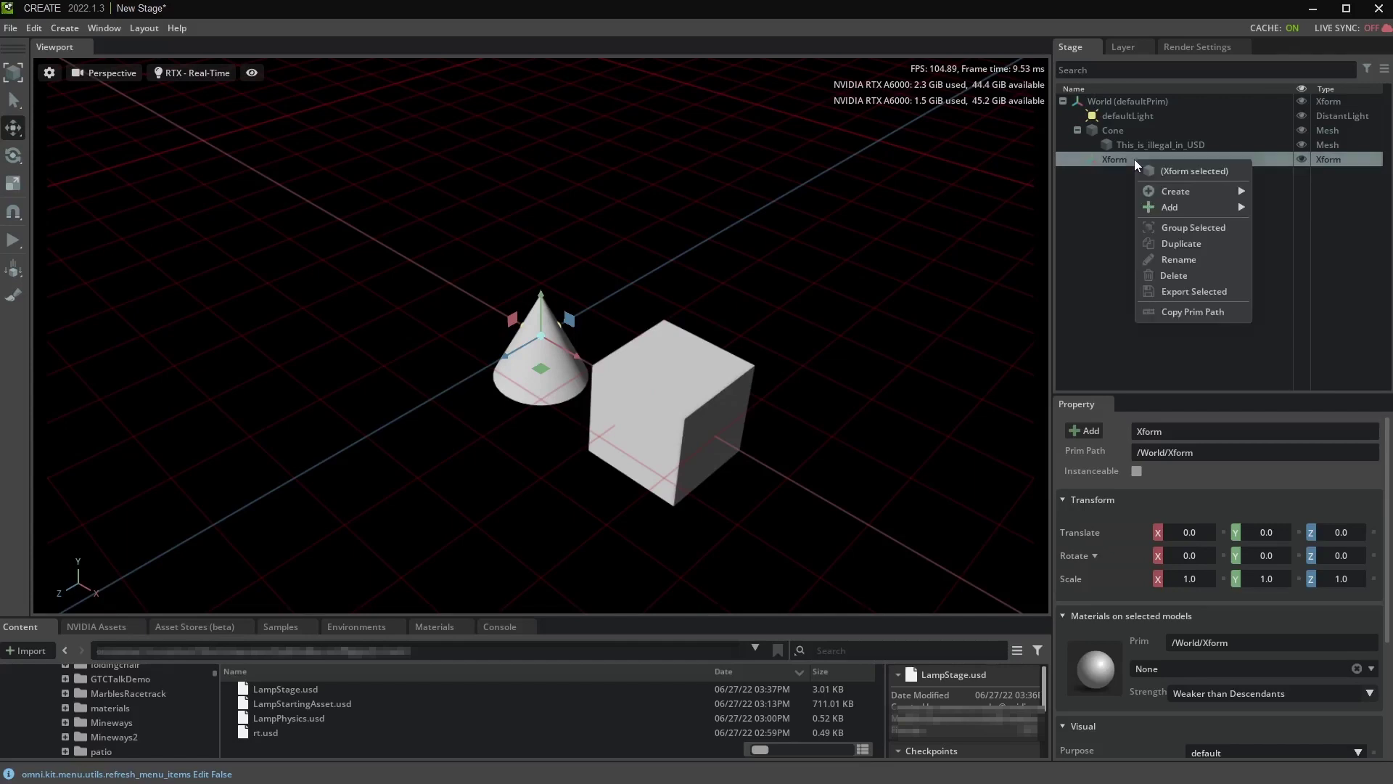
left_click(1178, 259)
type("instead us")
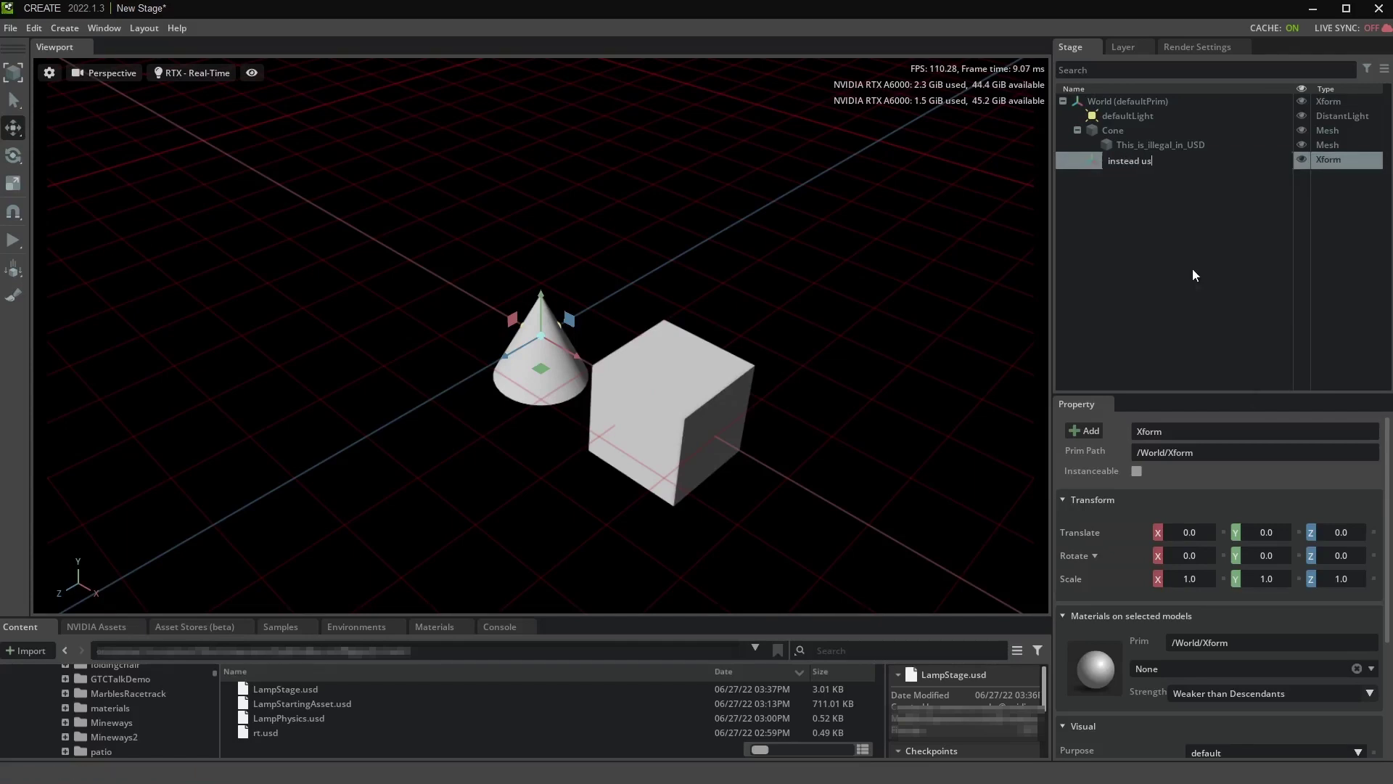
type("e_parent_xform")
key("Return")
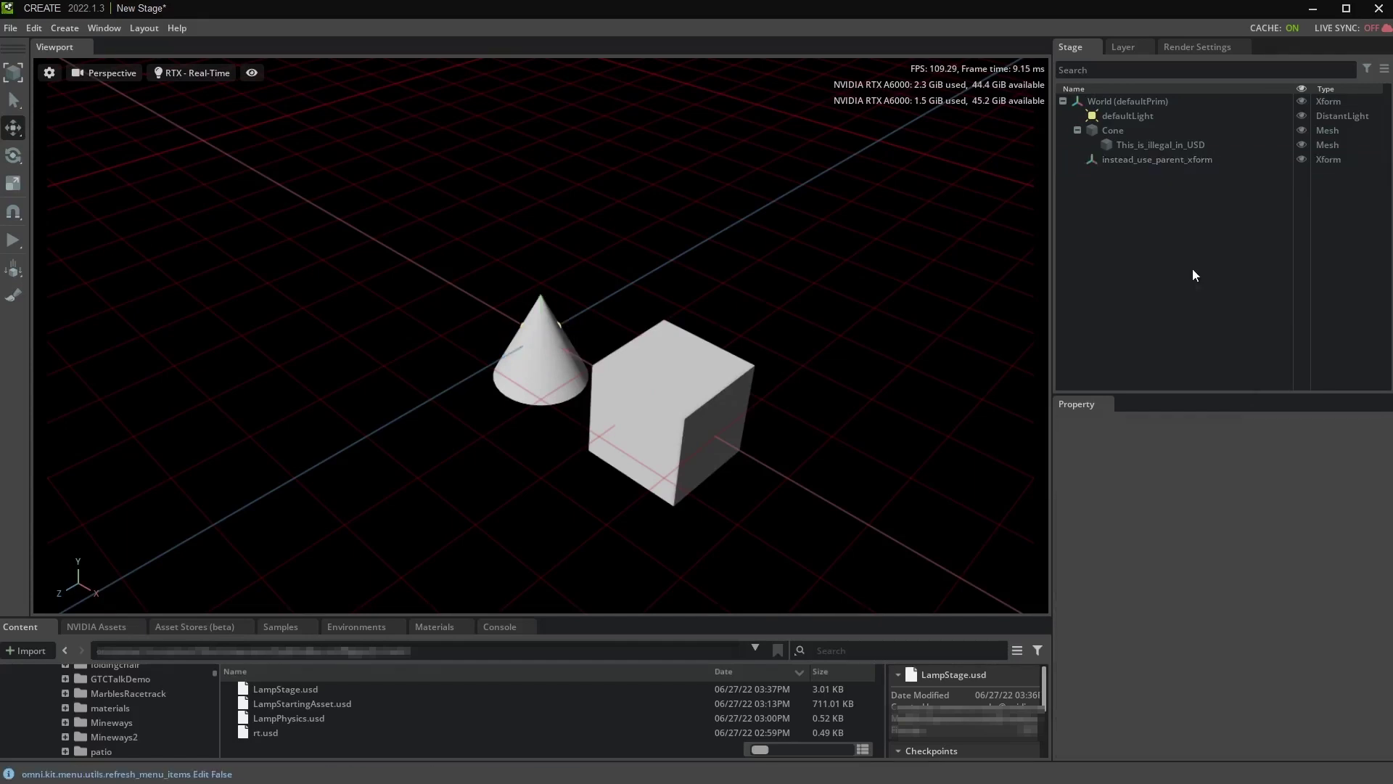
Move the cube and cone under instead_use_parent_xform and start renaming the Cone.
mouse_move(1154, 145)
left_mouse_down()
mouse_move(1143, 167)
mouse_move(1121, 146)
left_mouse_up()
left_click(1078, 132)
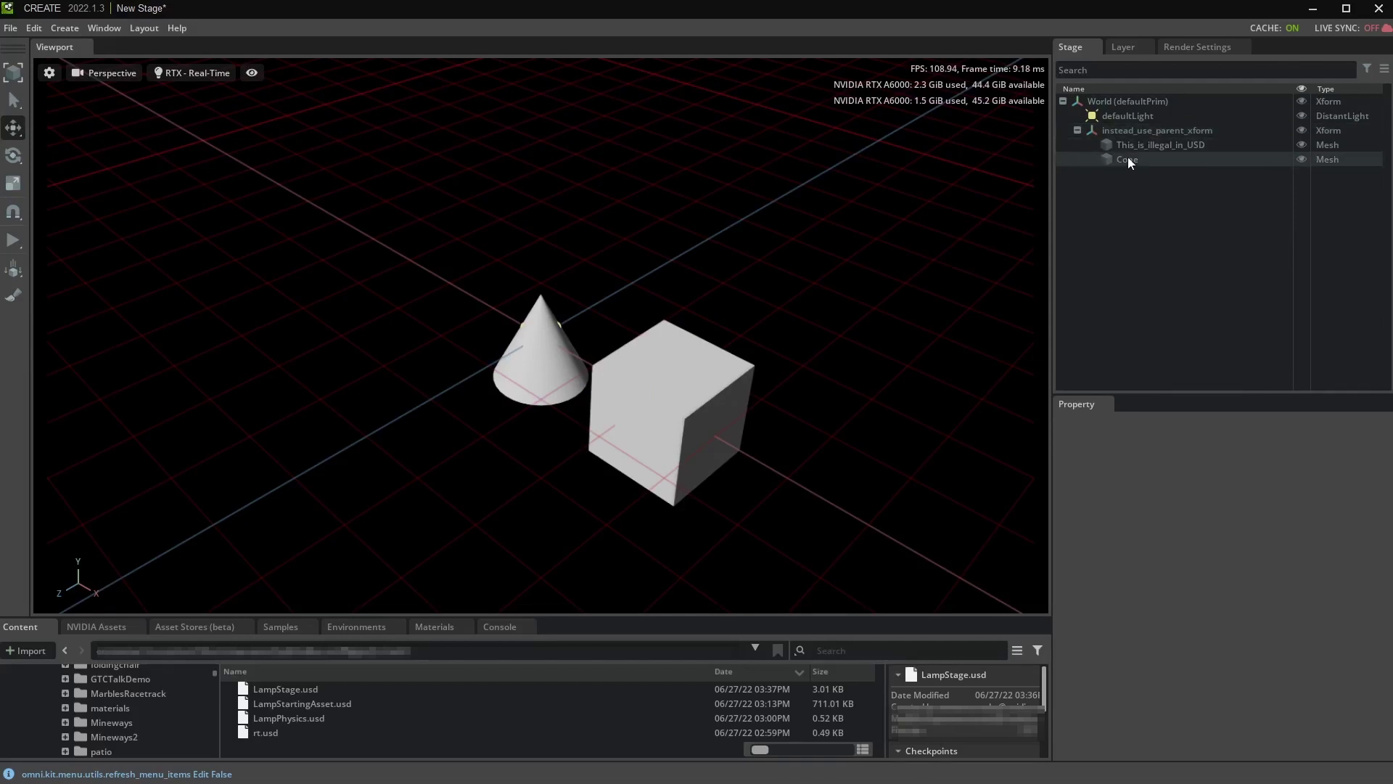
left_click(1129, 162)
right_click(1129, 161)
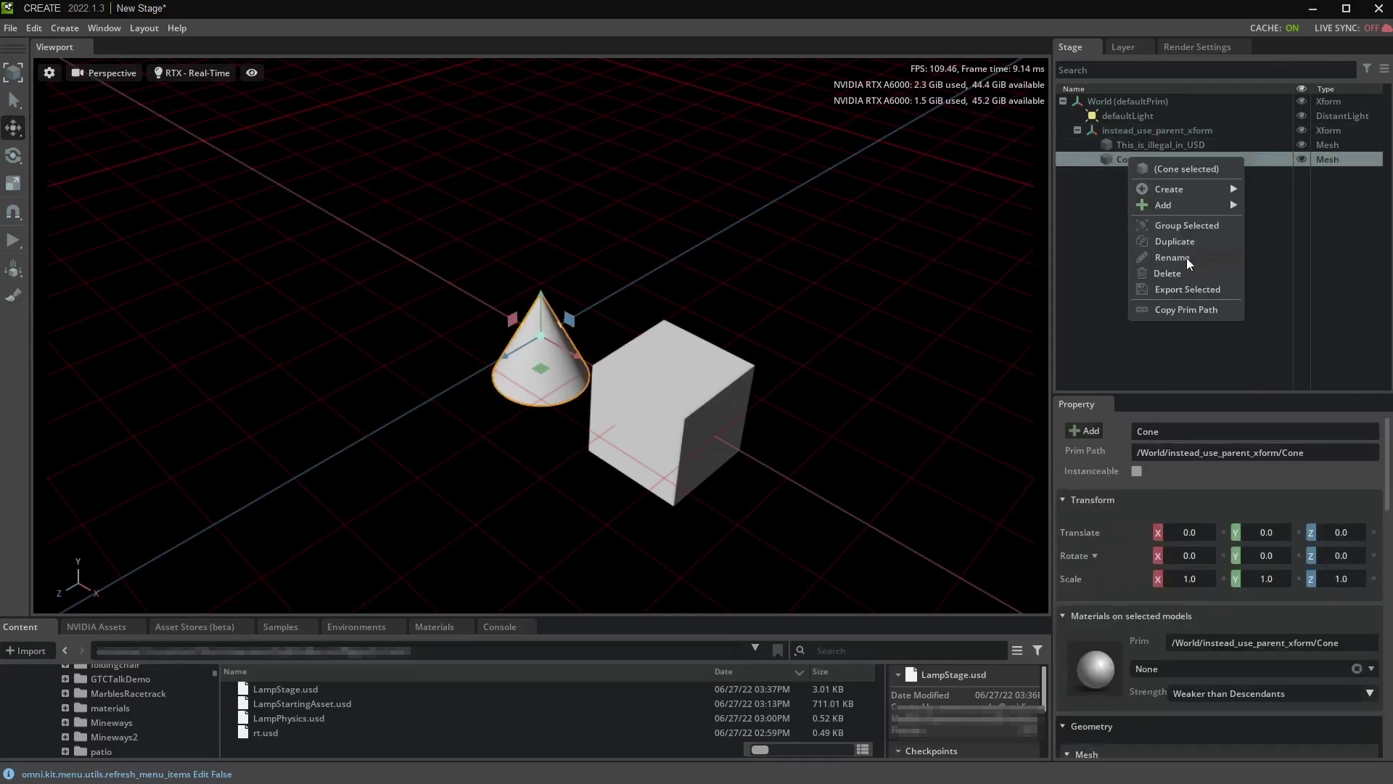
left_click(1171, 258)
type("like")
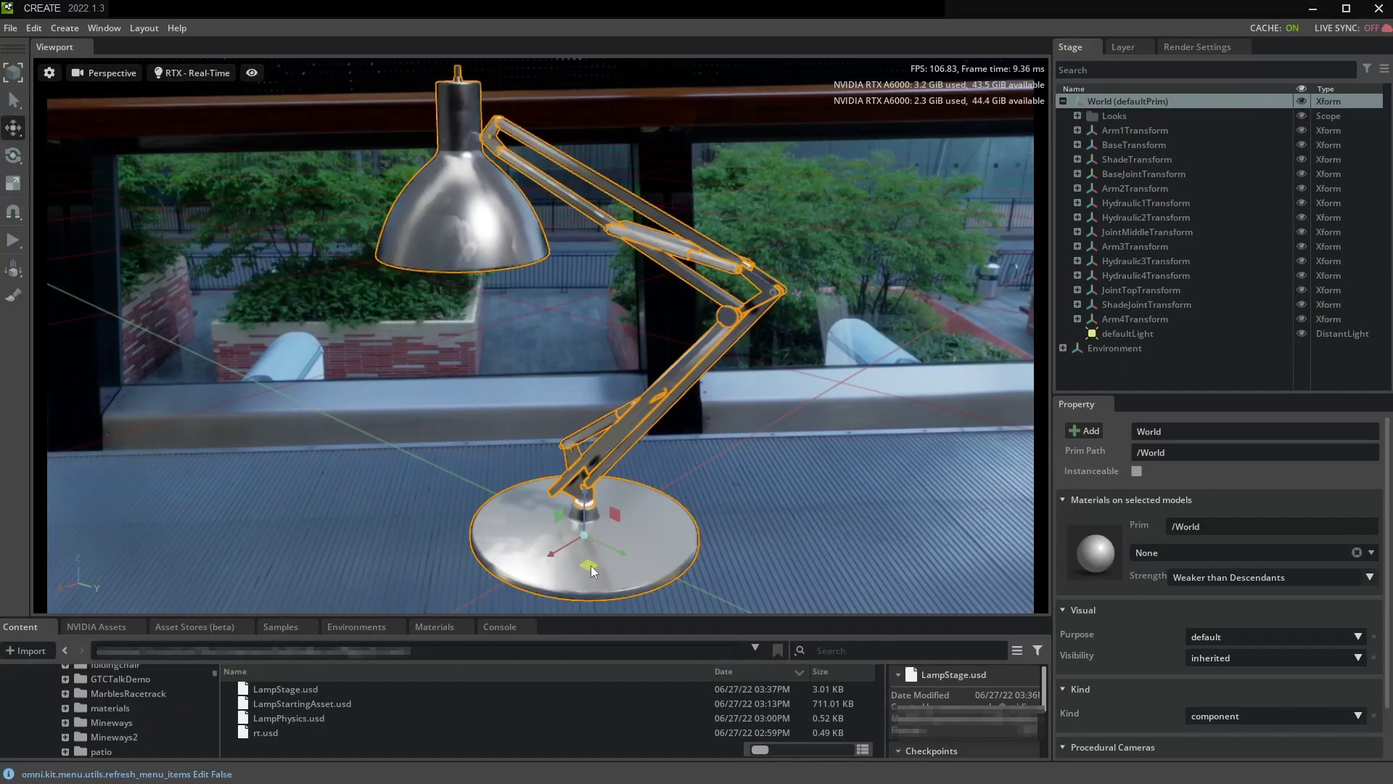
Move the whole lamp across the floor and rotate it about its base.
mouse_move(590, 565)
left_mouse_down()
mouse_move(629, 586)
mouse_move(558, 557)
mouse_move(583, 556)
left_mouse_up()
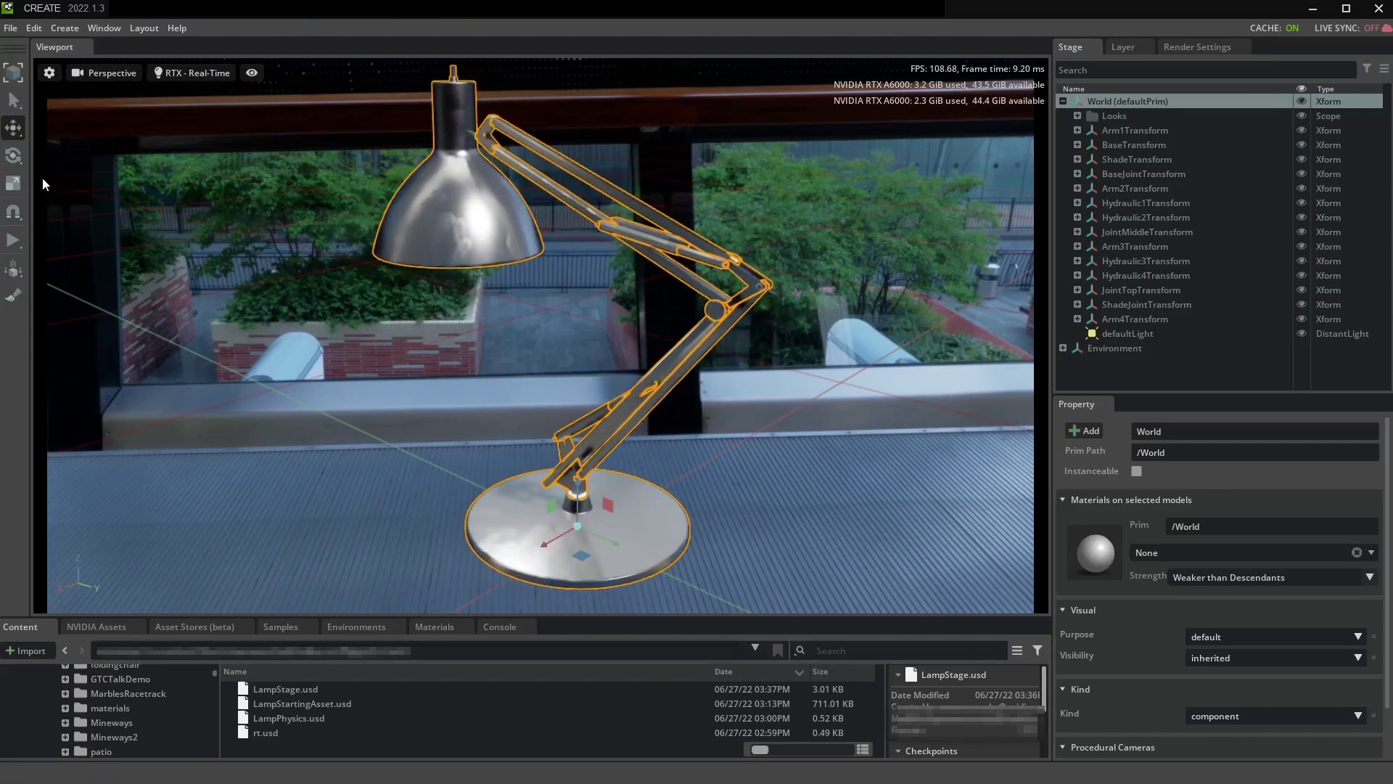
left_click(14, 156)
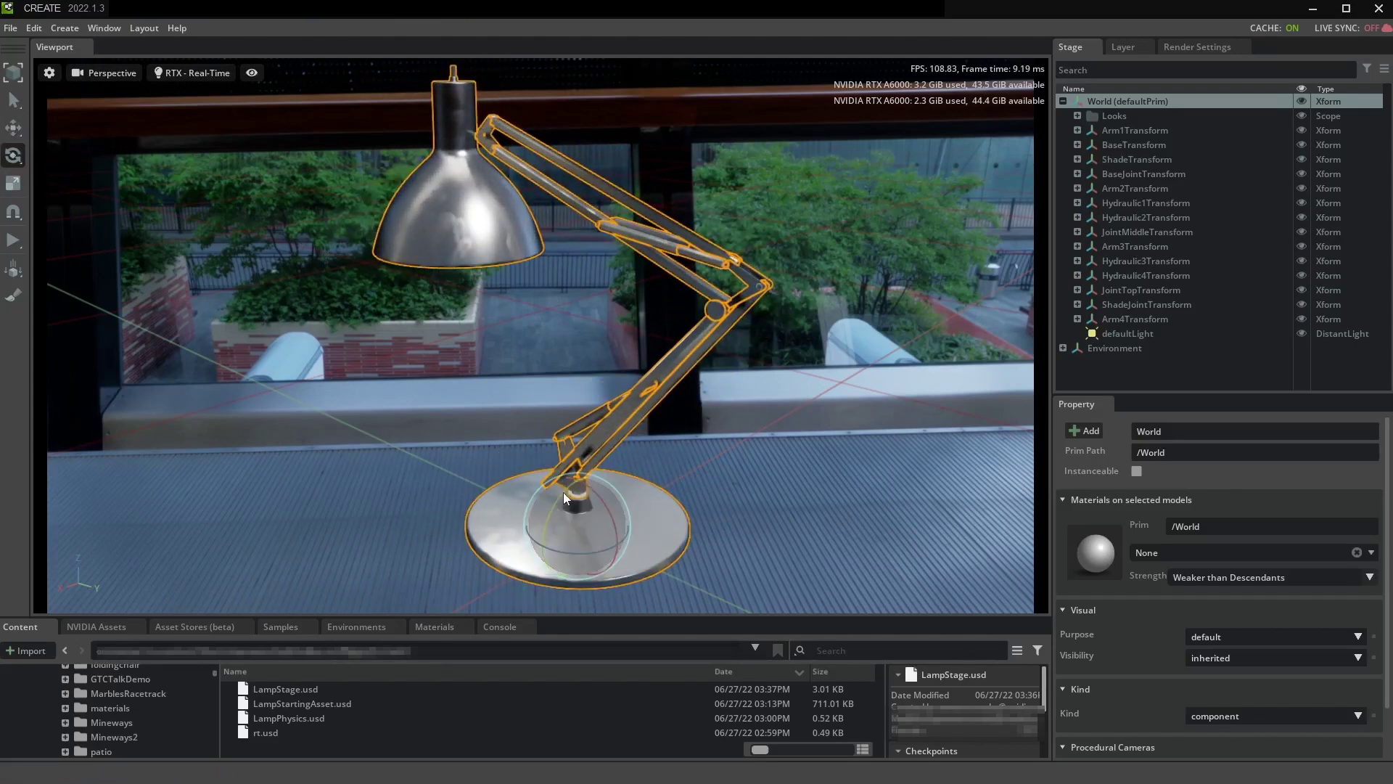
mouse_move(569, 492)
left_mouse_down()
mouse_move(537, 552)
mouse_move(642, 468)
mouse_move(498, 482)
mouse_move(569, 457)
mouse_move(486, 515)
mouse_move(571, 463)
mouse_move(552, 456)
left_mouse_up()
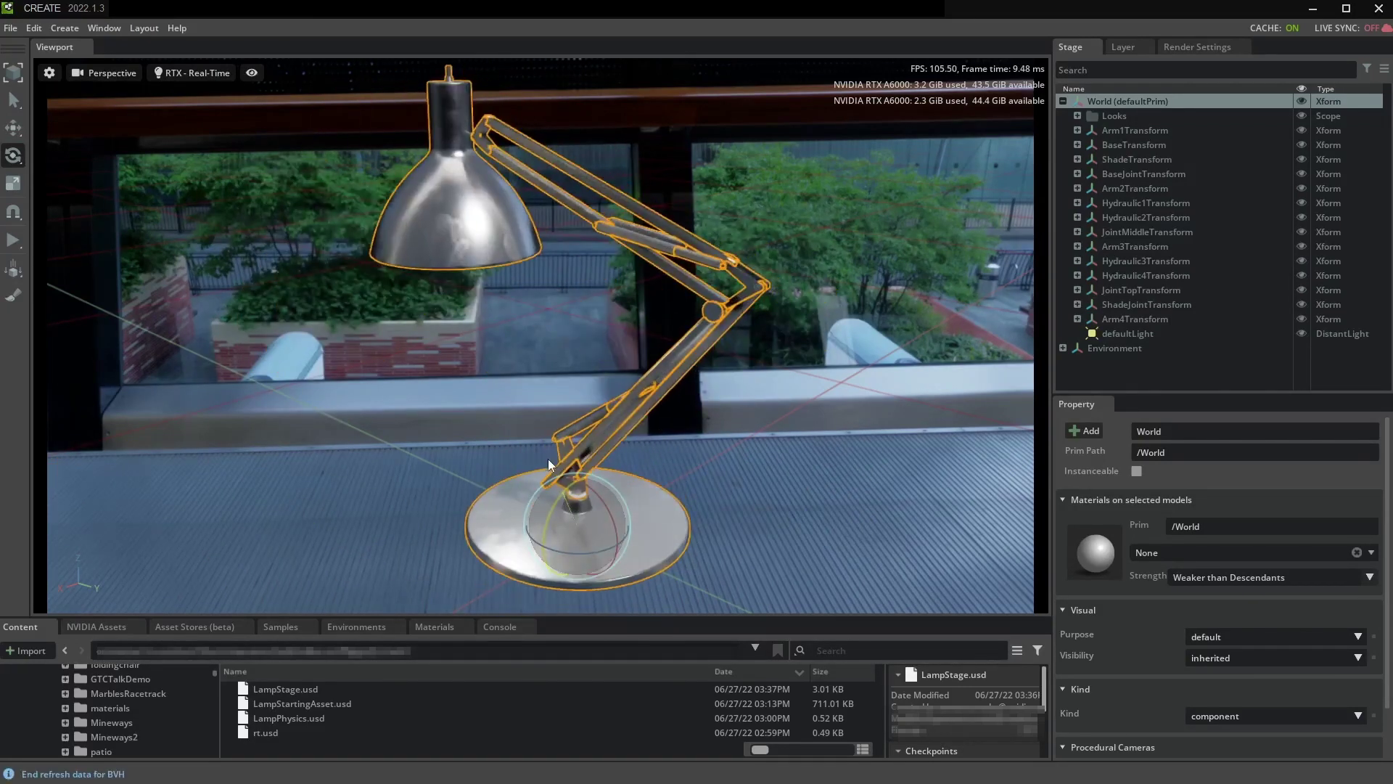
Scale the ShadeTransform along X and Z, then shrink it to almost nothing.
left_click(1157, 162)
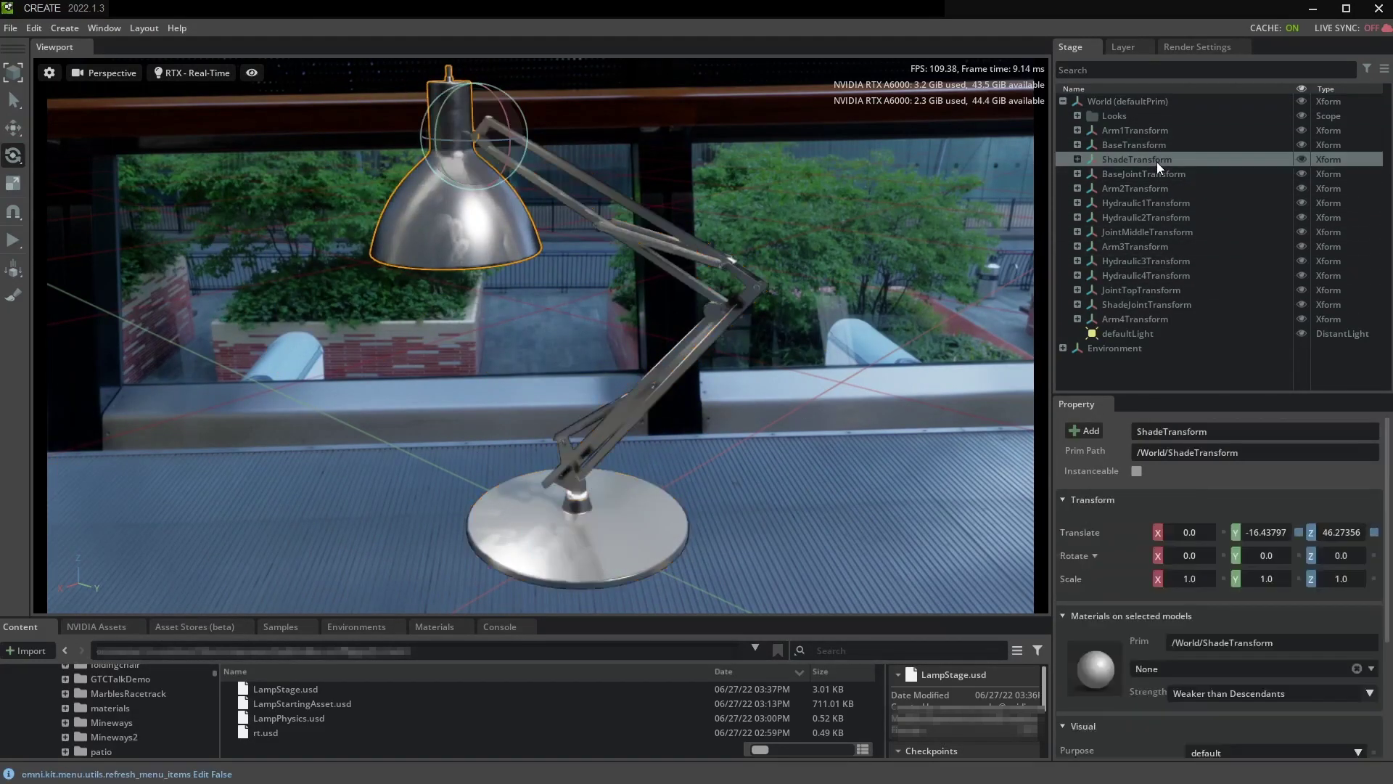
left_click(14, 183)
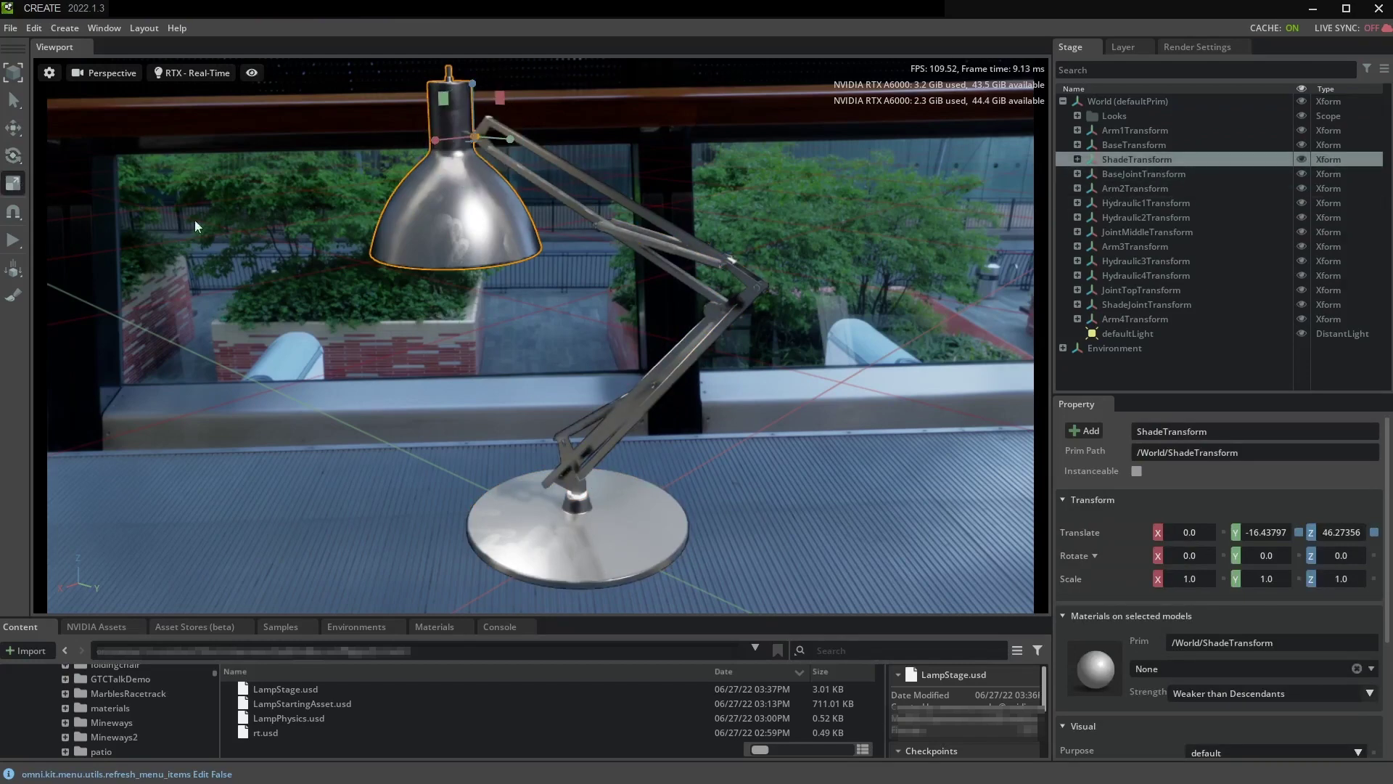
mouse_move(438, 138)
left_mouse_down()
mouse_move(408, 159)
mouse_move(520, 140)
left_mouse_up()
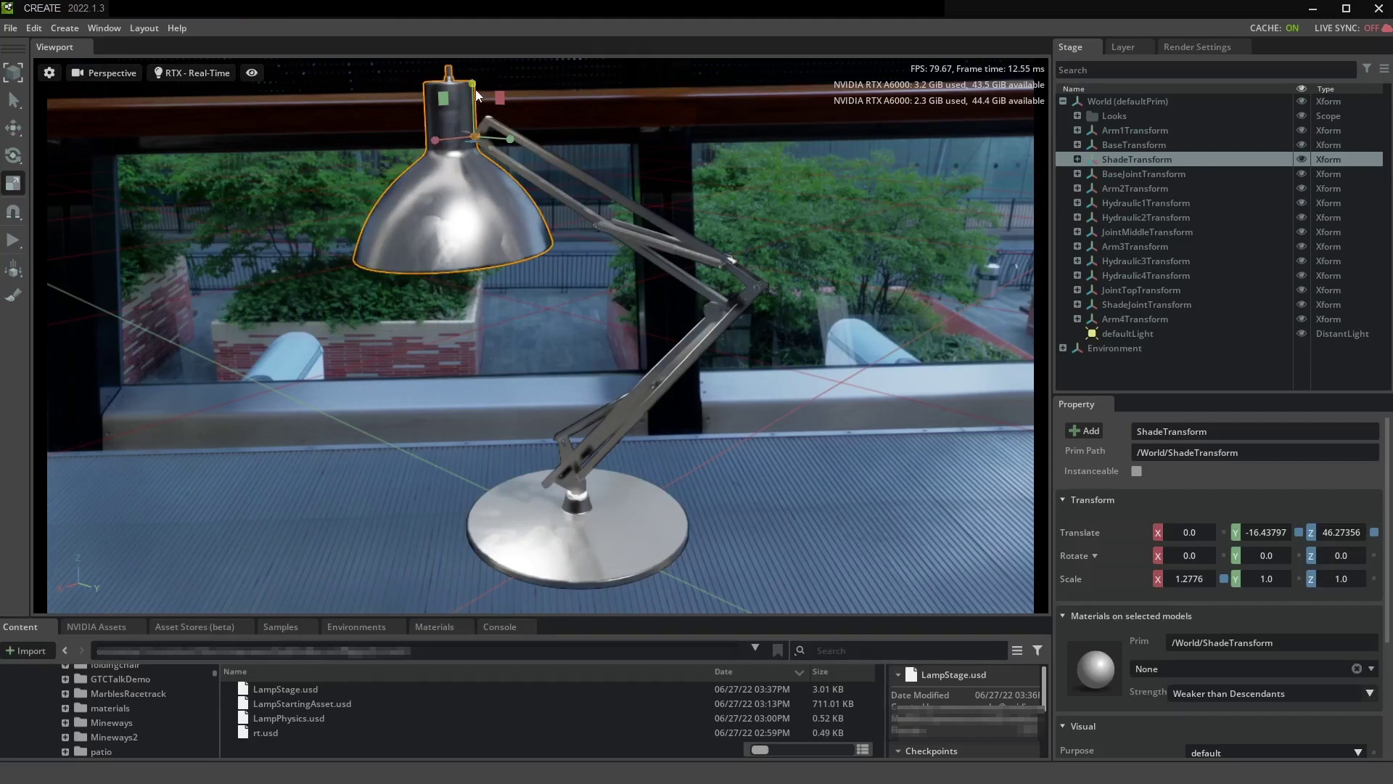
left_click_drag(472, 86, 471, 68)
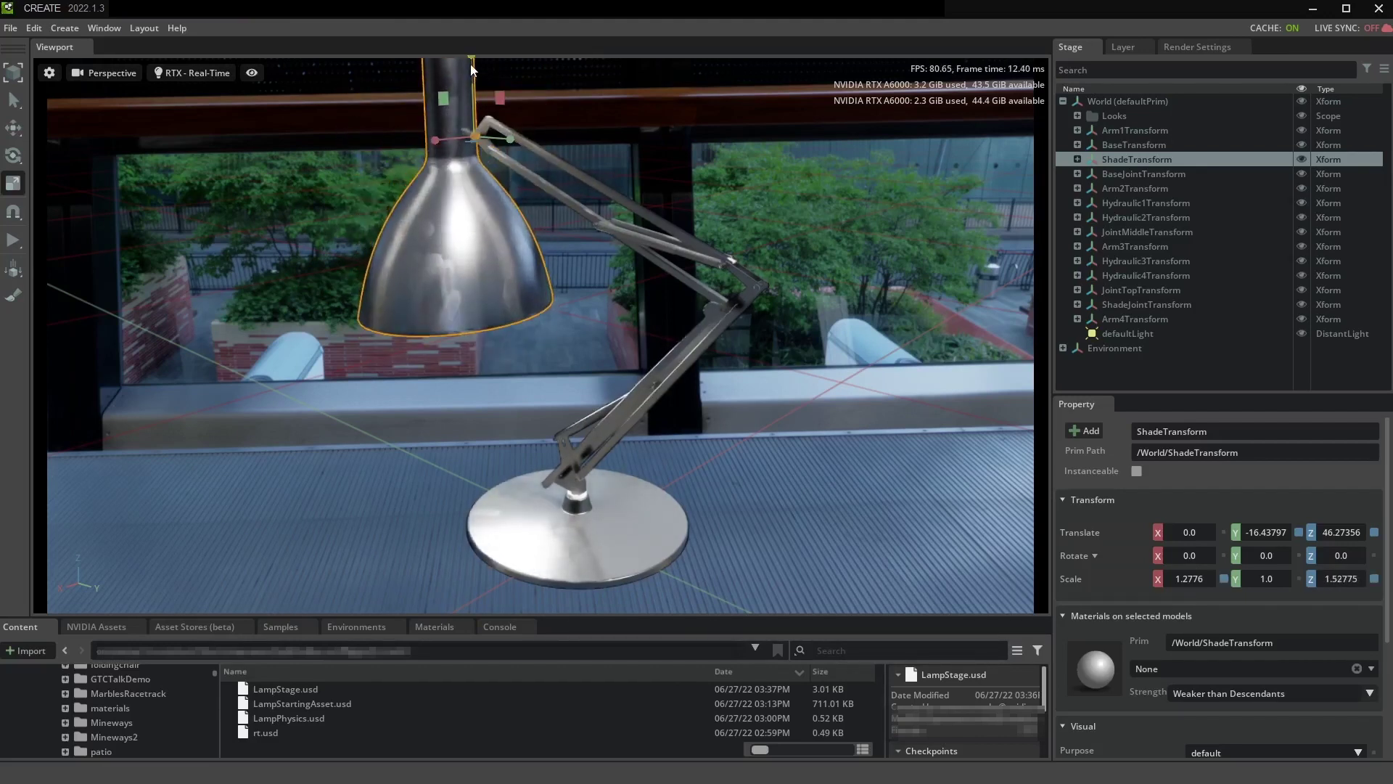
mouse_move(446, 99)
left_mouse_down()
mouse_move(478, 148)
mouse_move(456, 68)
left_mouse_up()
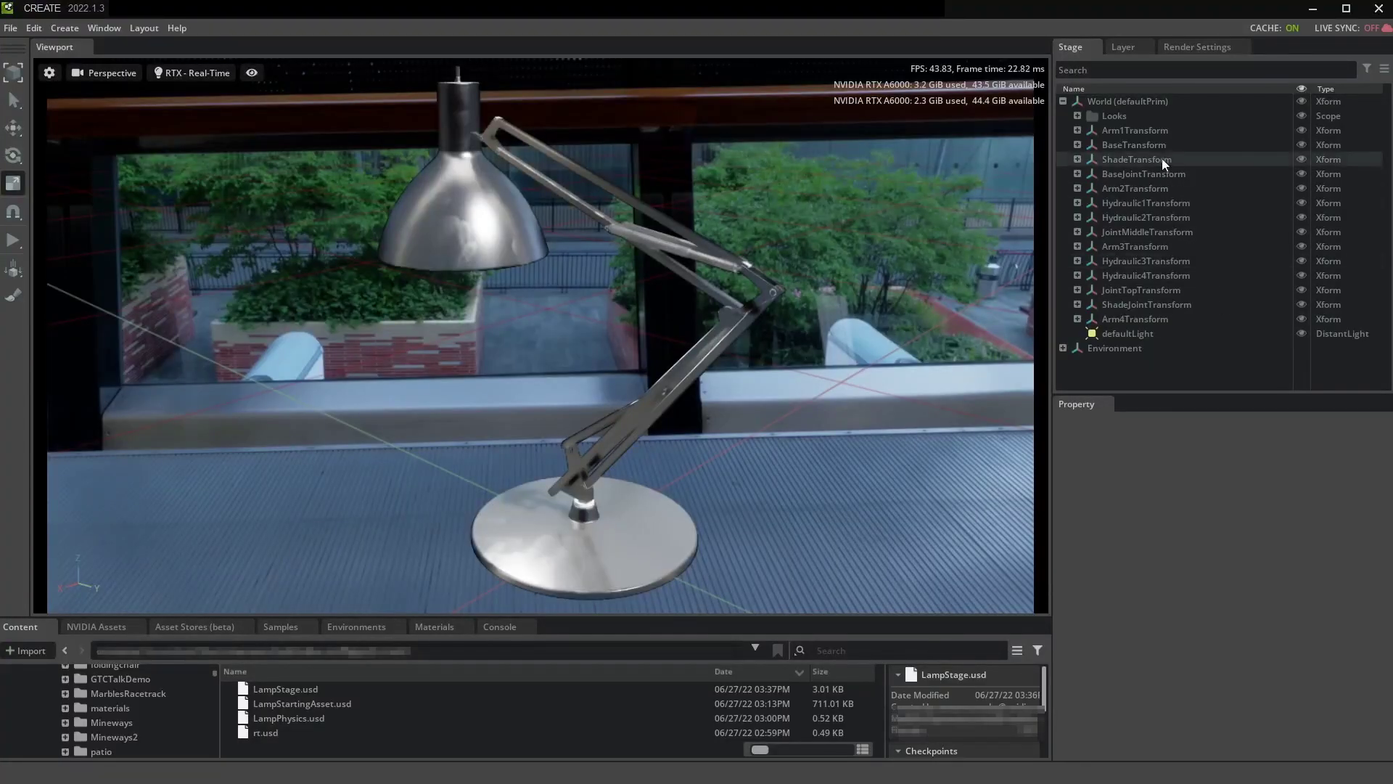
Scale the shade uniformly to about 1.037 on all axes and deselect.
left_click(1163, 160)
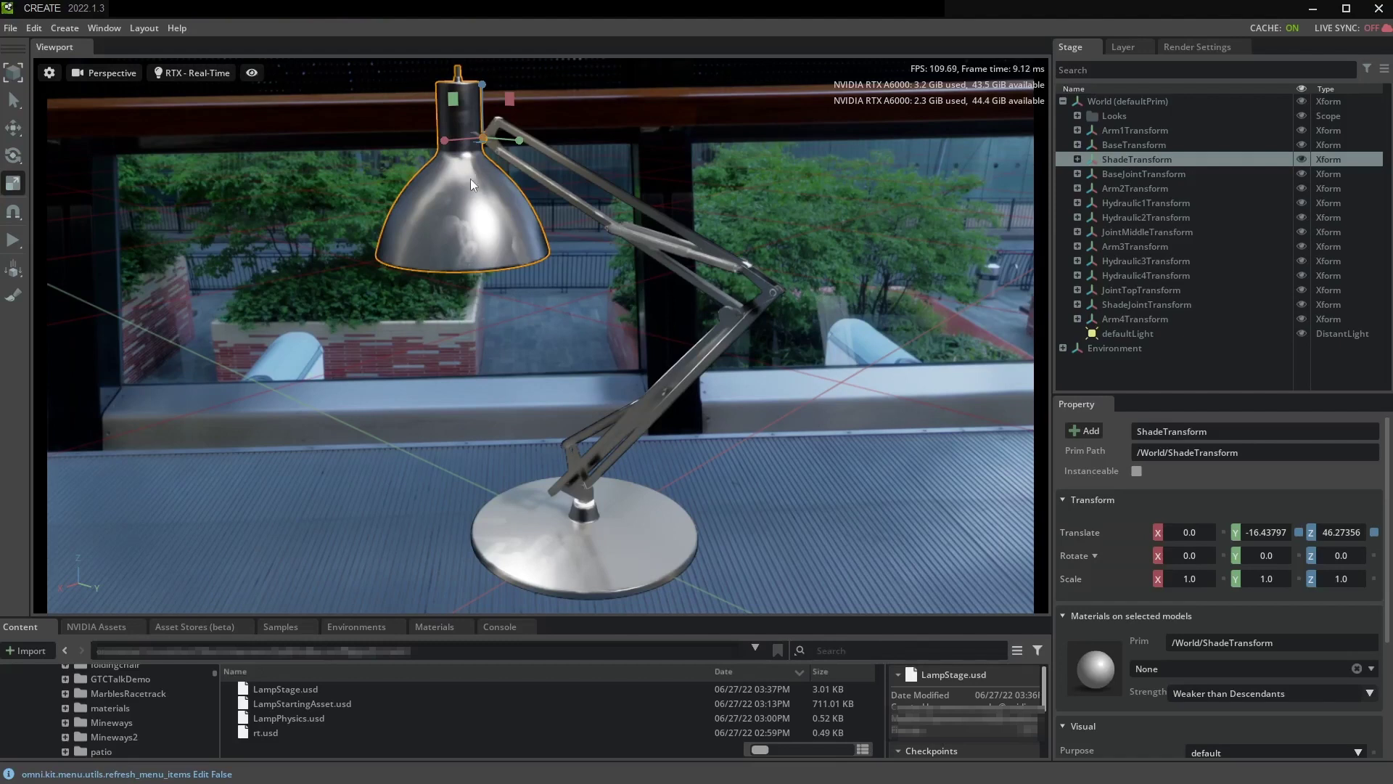
left_click_drag(484, 139, 495, 145)
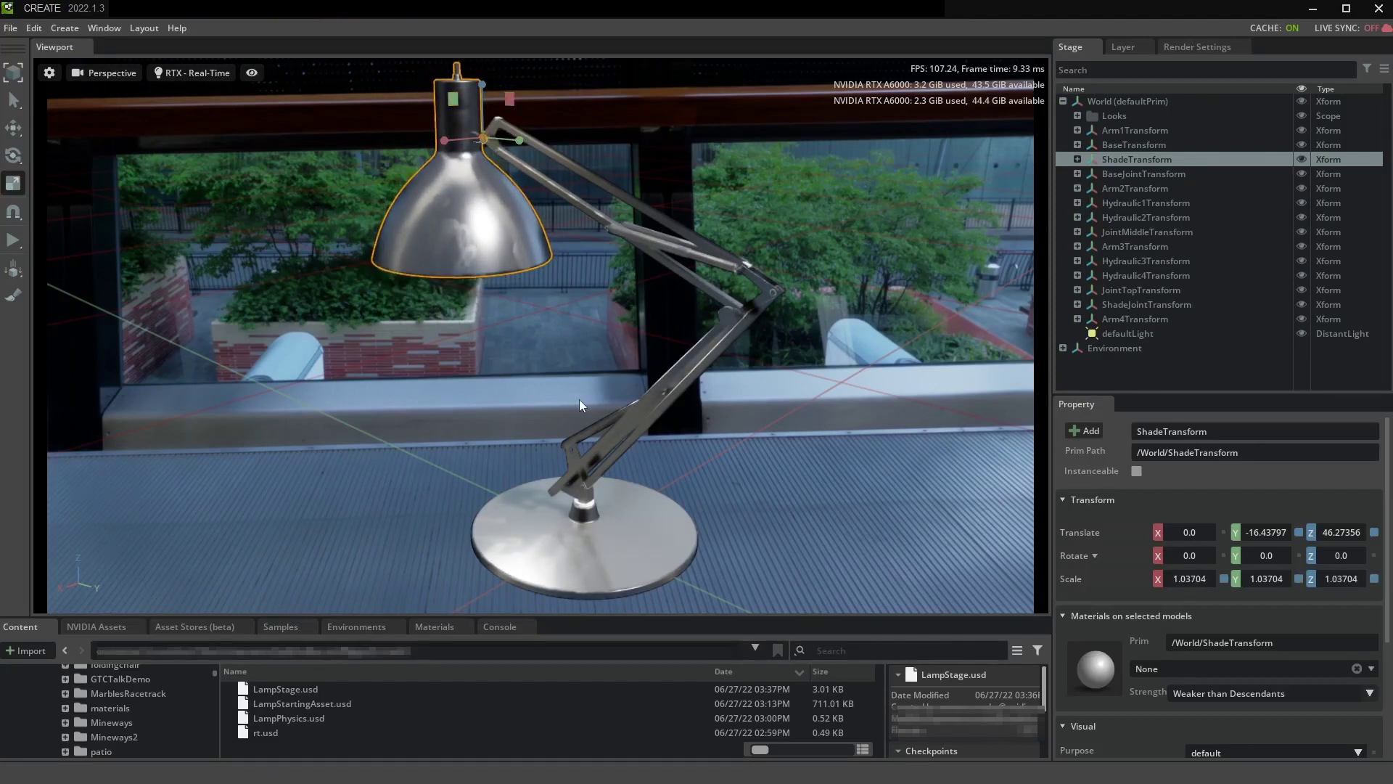
left_click(570, 377)
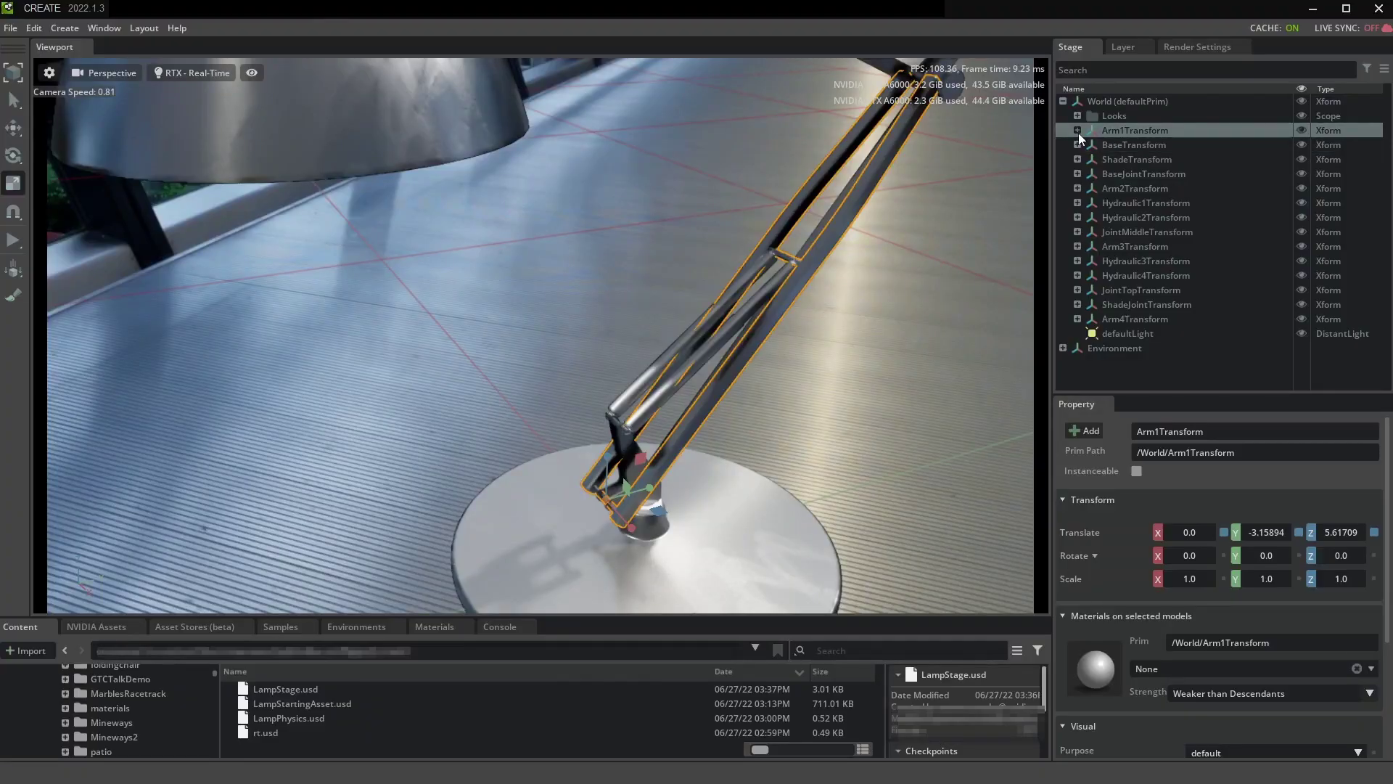
Rename the Arm1 mesh to BottomDoubleArm and Arm1Transform to BottomDoubleArmTransform.
left_click(1079, 131)
left_click(1126, 145)
right_click(1131, 145)
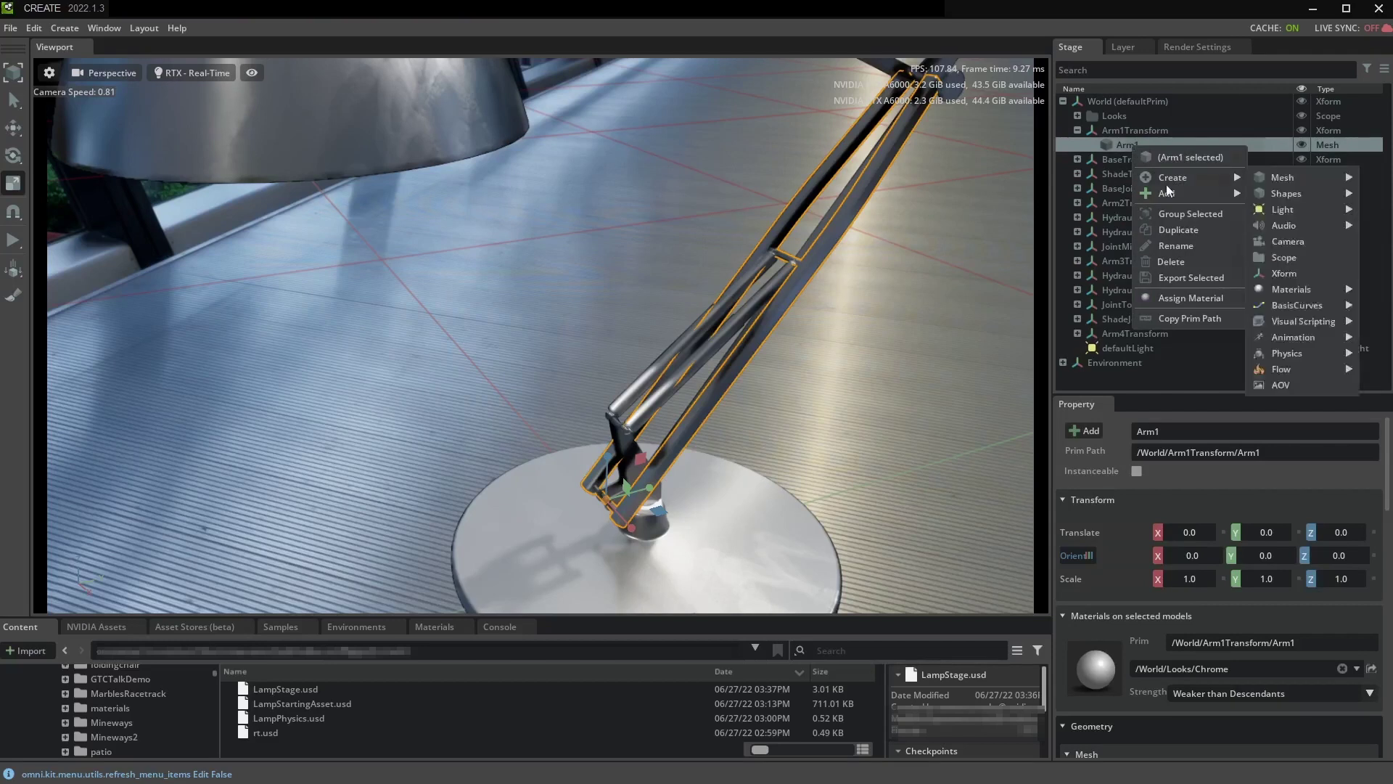
left_click(1197, 247)
type("Bottom")
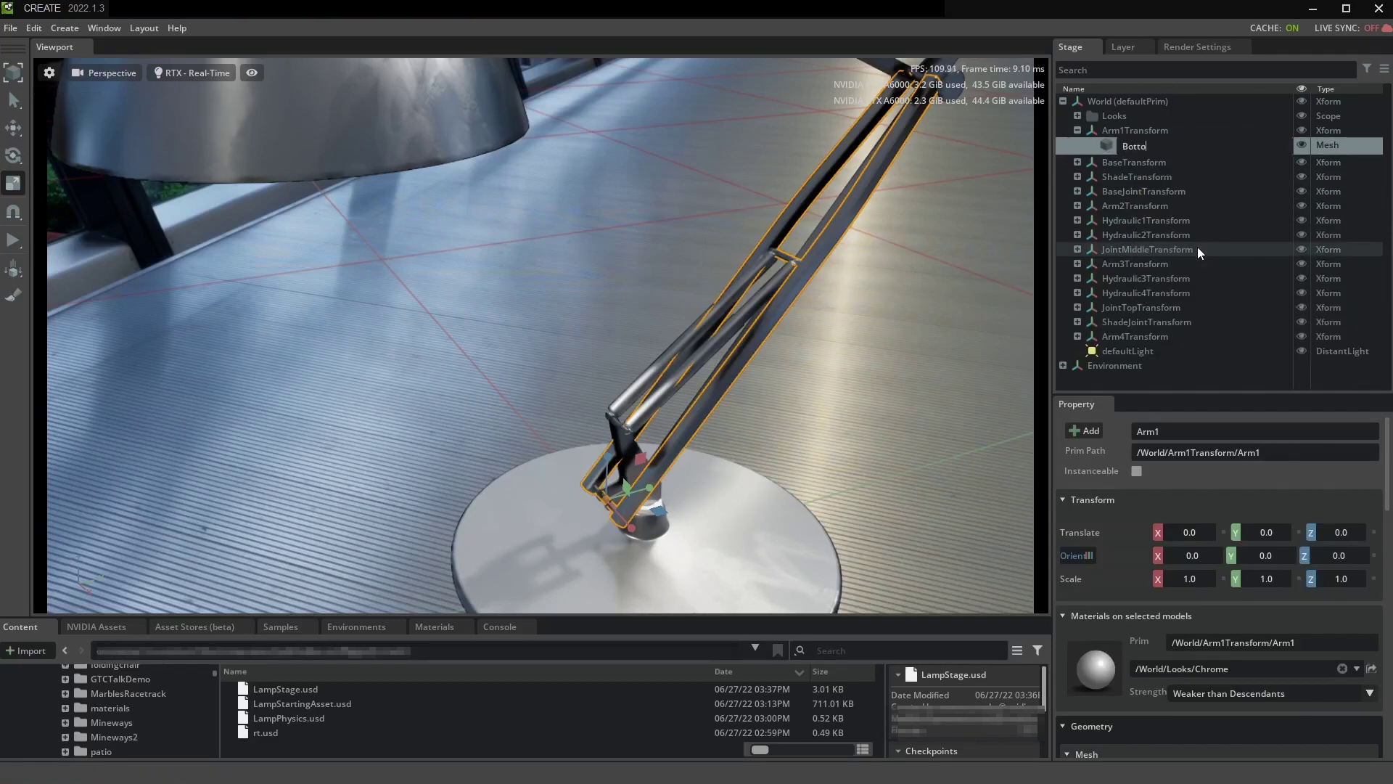
type("DoubleArm")
key("Return")
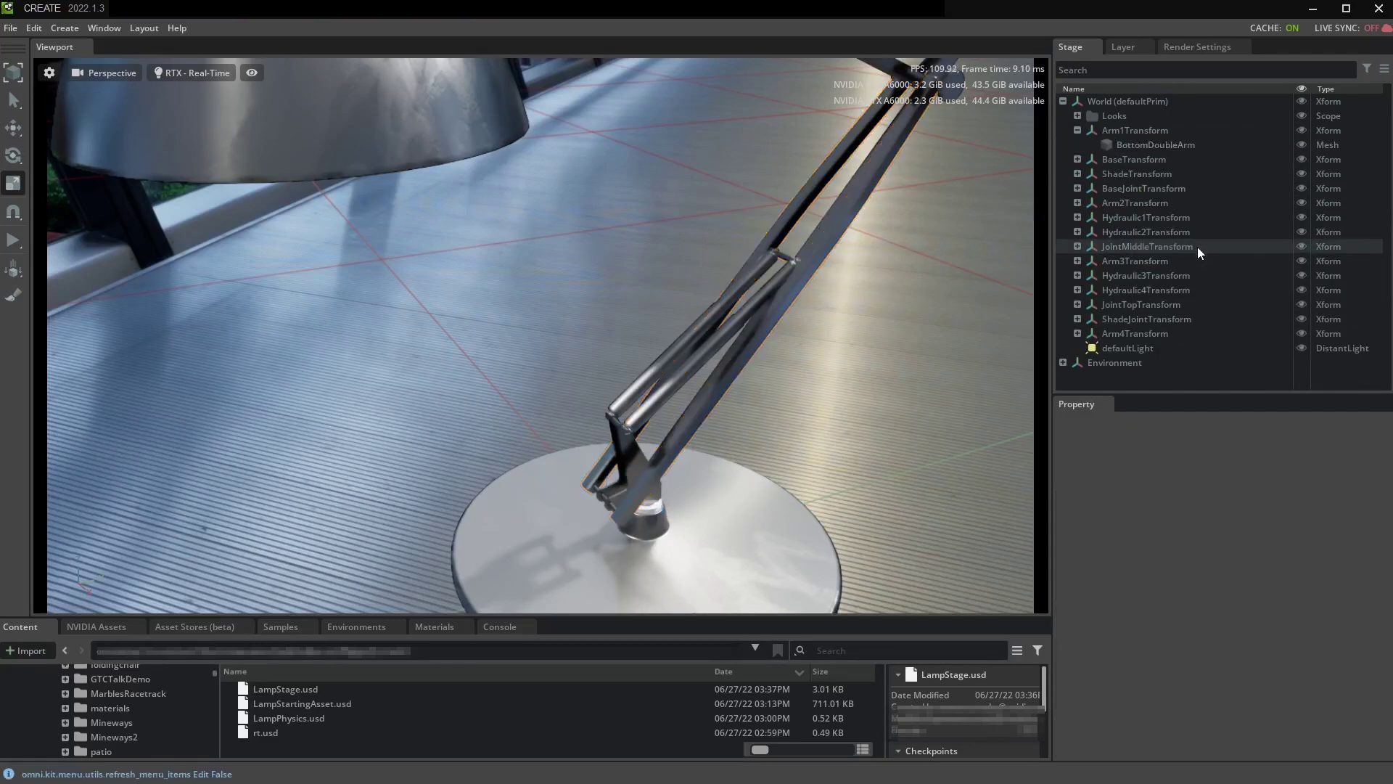
right_click(1161, 128)
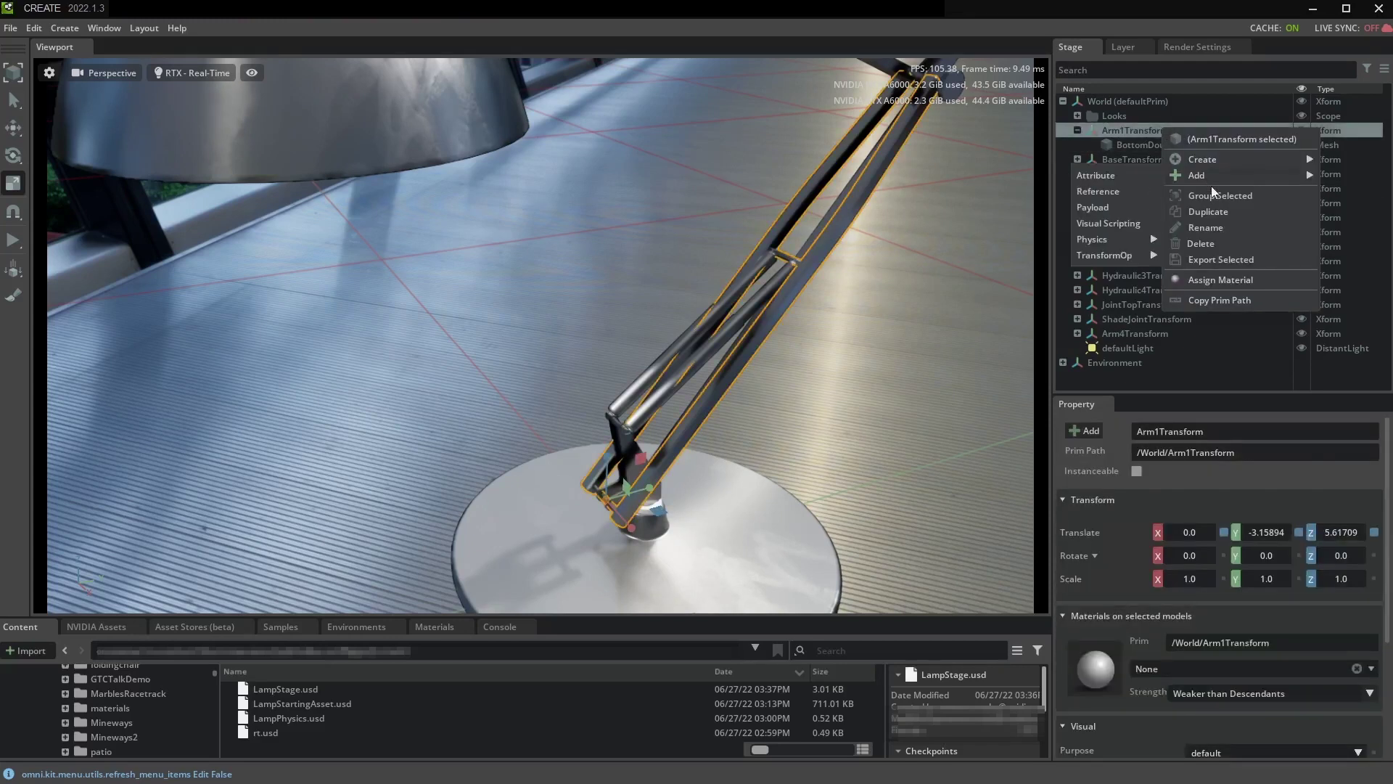
left_click(1218, 229)
type("BottomDoubleArmTransform")
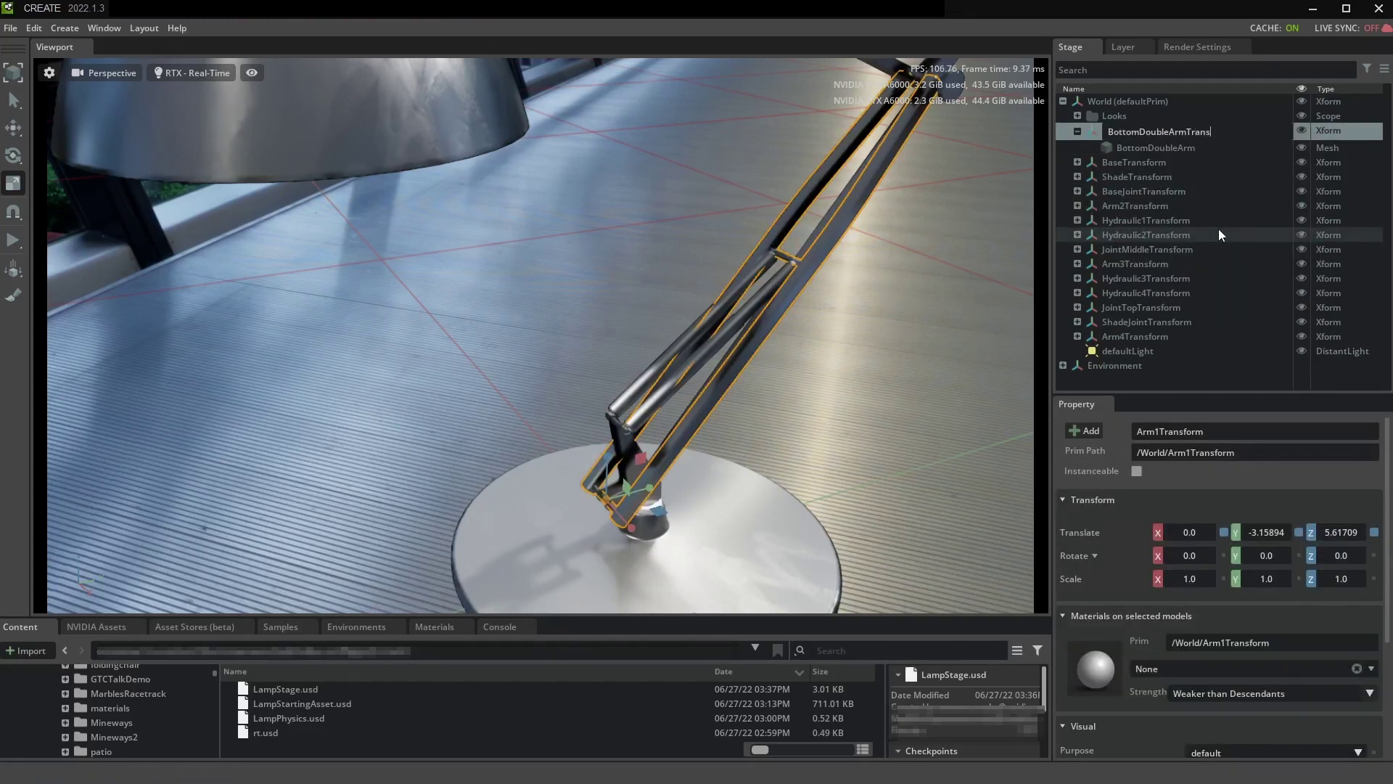
key("Return")
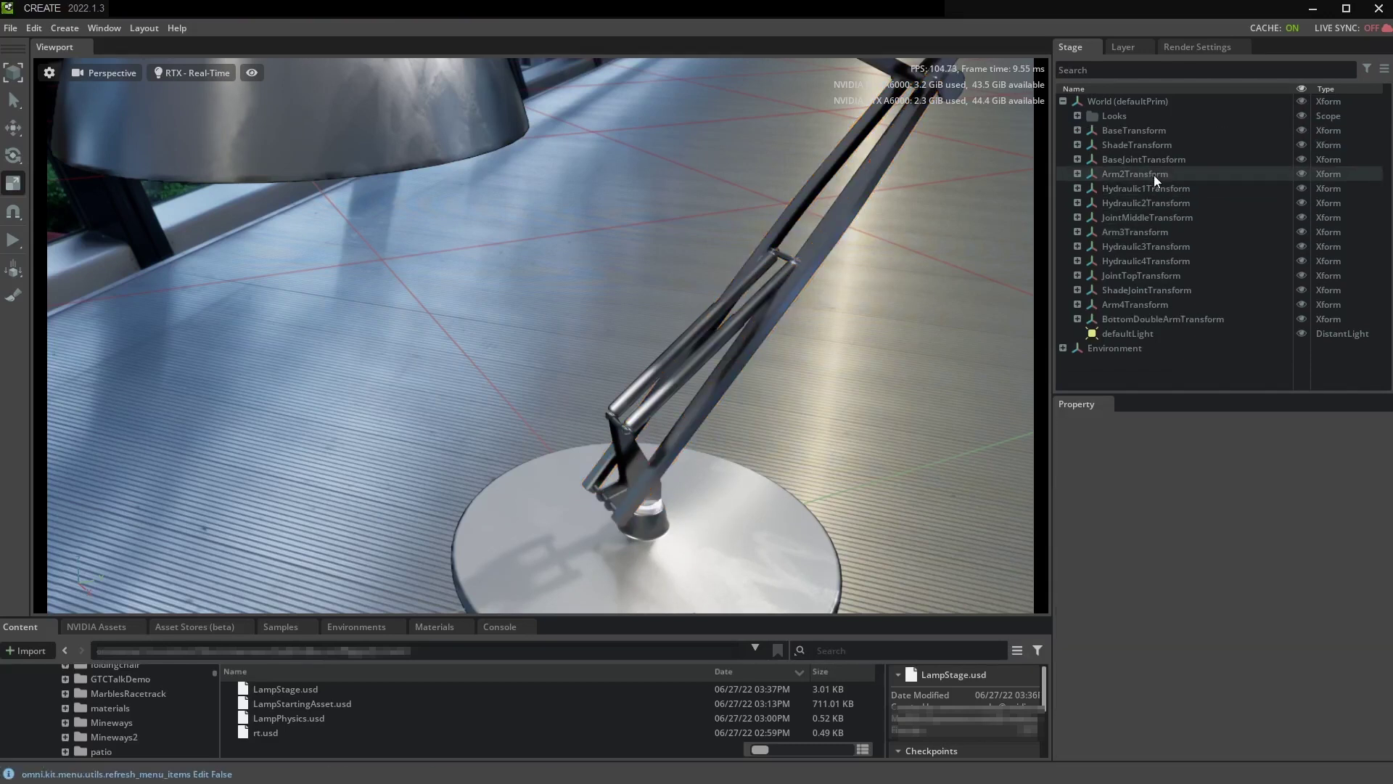
Expand Arm2Transform and rename the Arm2 mesh descriptively.
left_click(1154, 175)
right_click(1154, 175)
left_click(1078, 174)
left_click(1137, 187)
right_click(1138, 187)
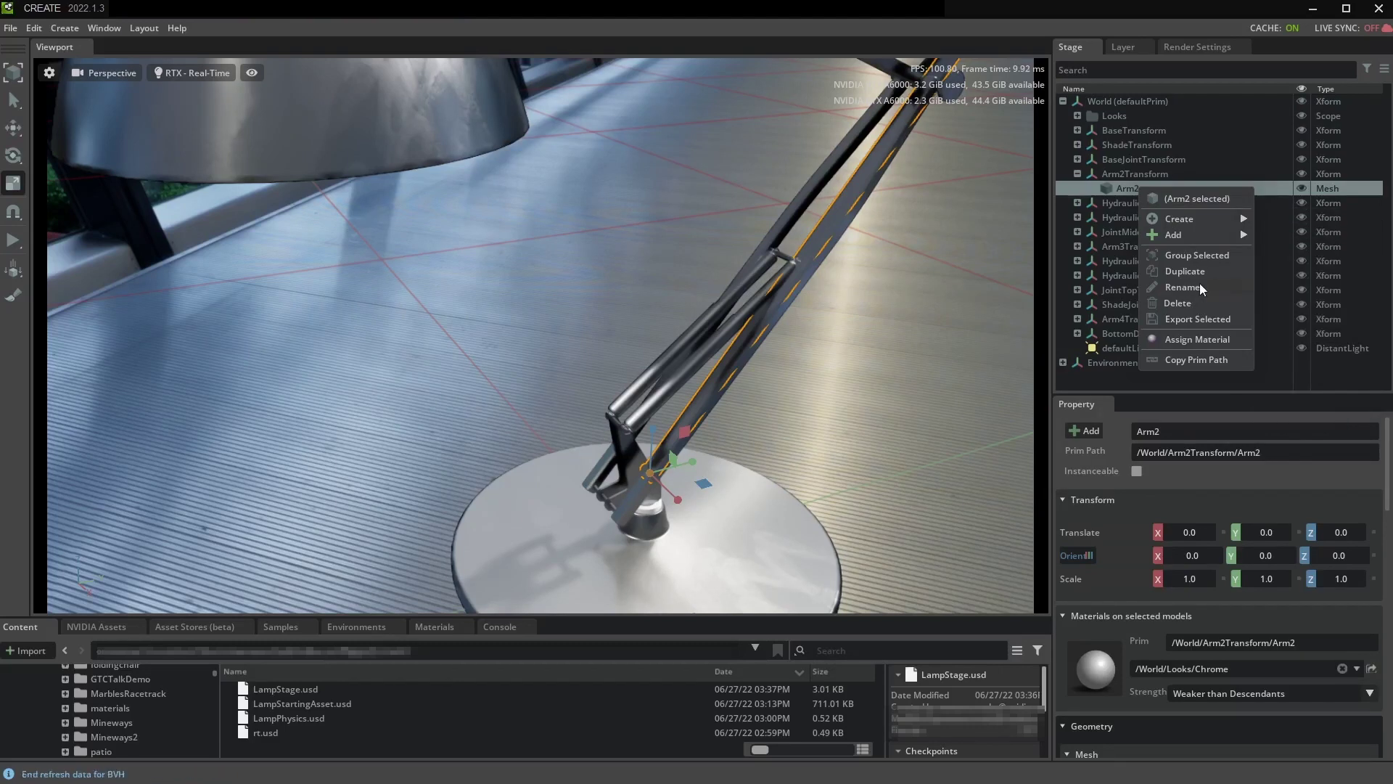
left_click(1199, 283)
type("BottomSingleAro")
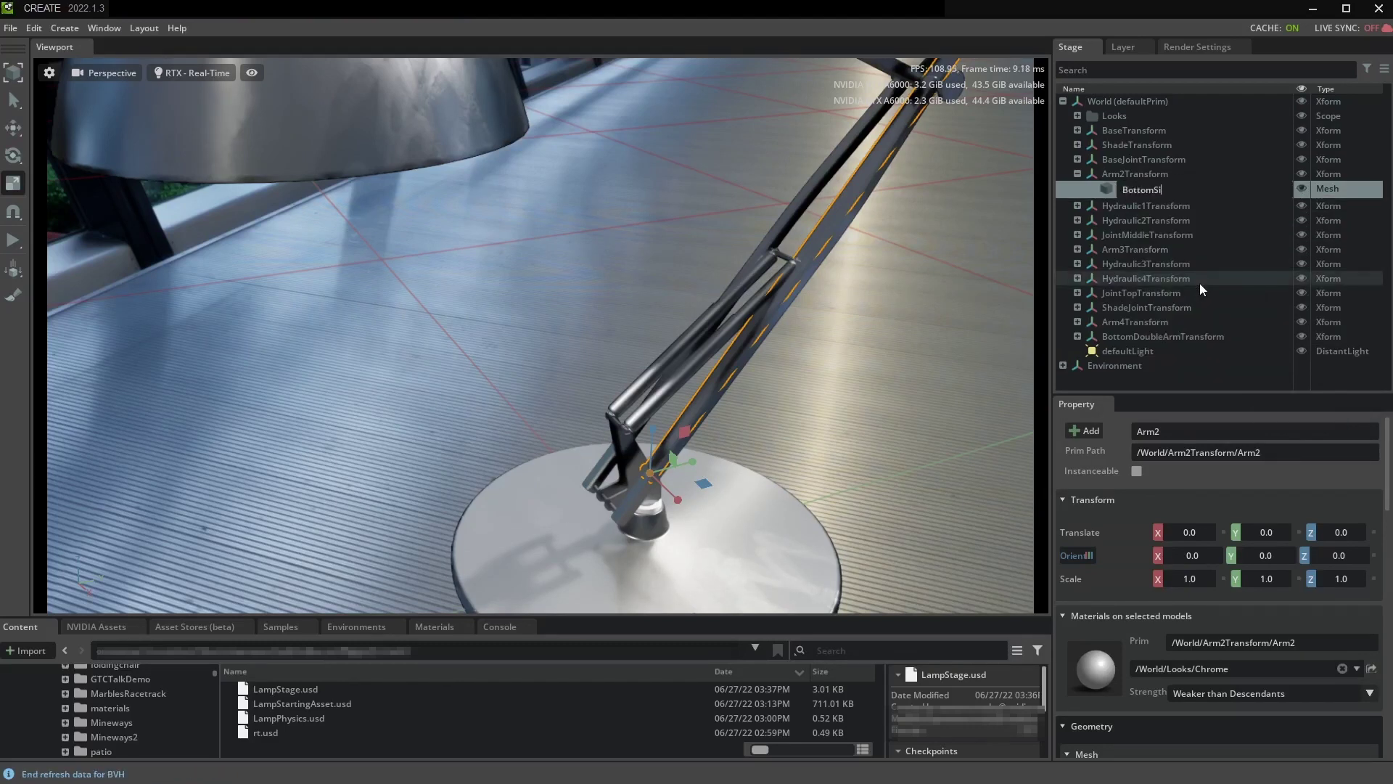
key("Return")
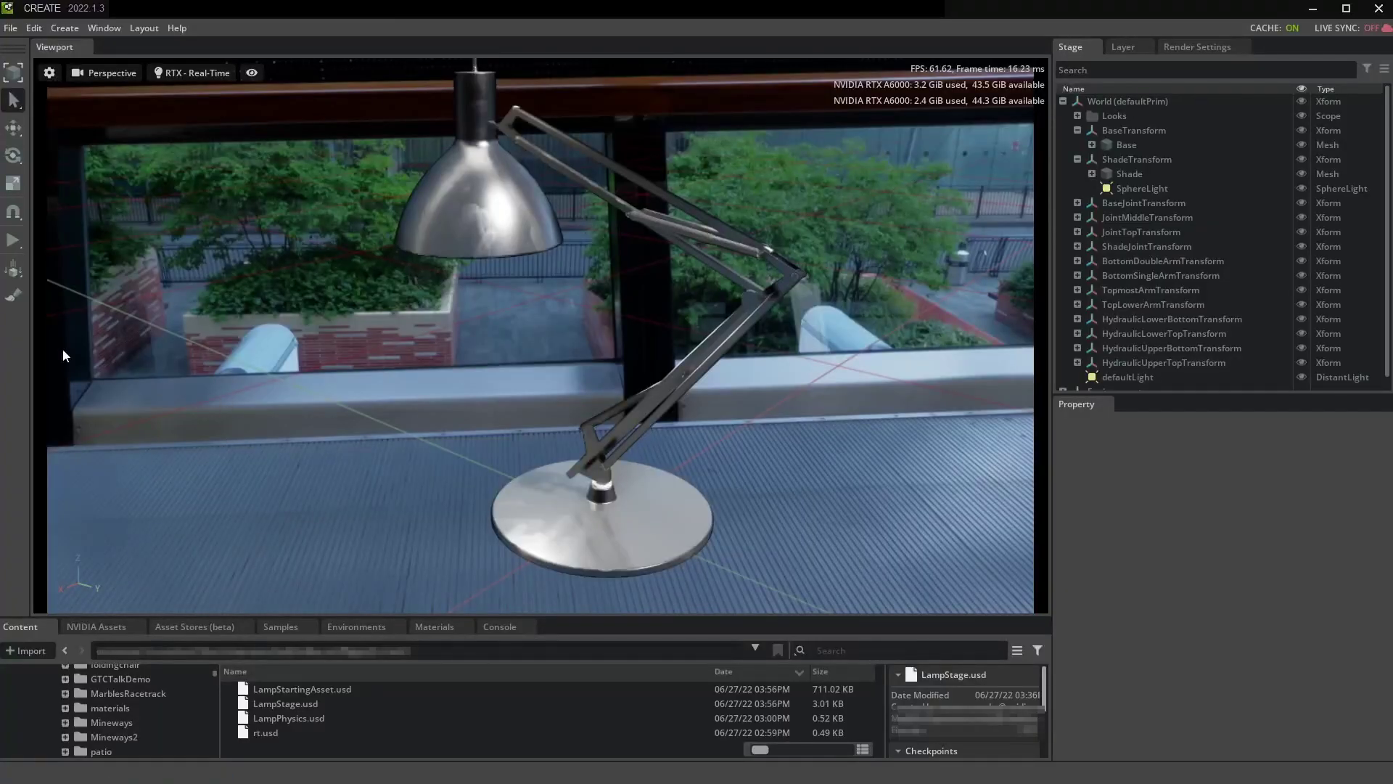
Pick the whole lamp in Model mode, then select BaseTransform, ShadeTransform and BaseJointTransform.
left_click(433, 193)
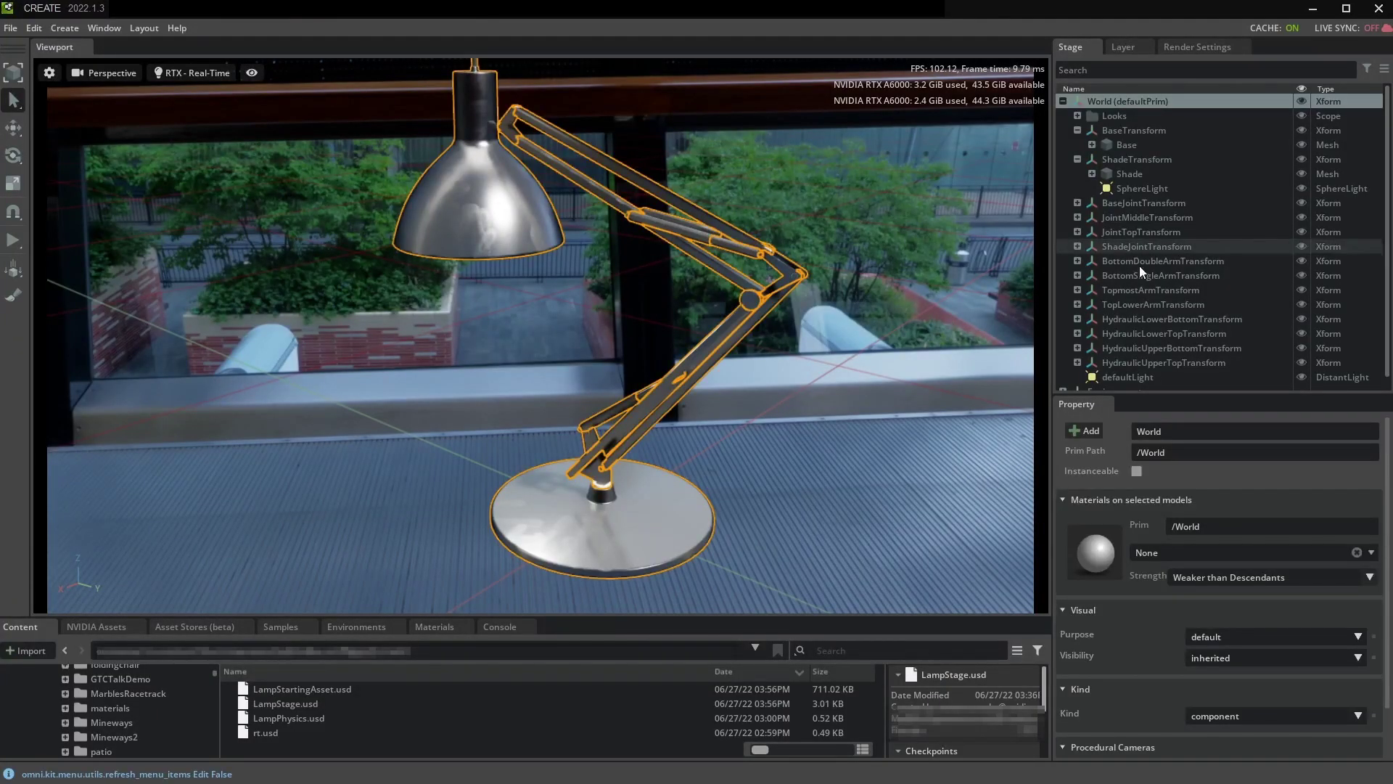
left_click(805, 398)
left_click(608, 555)
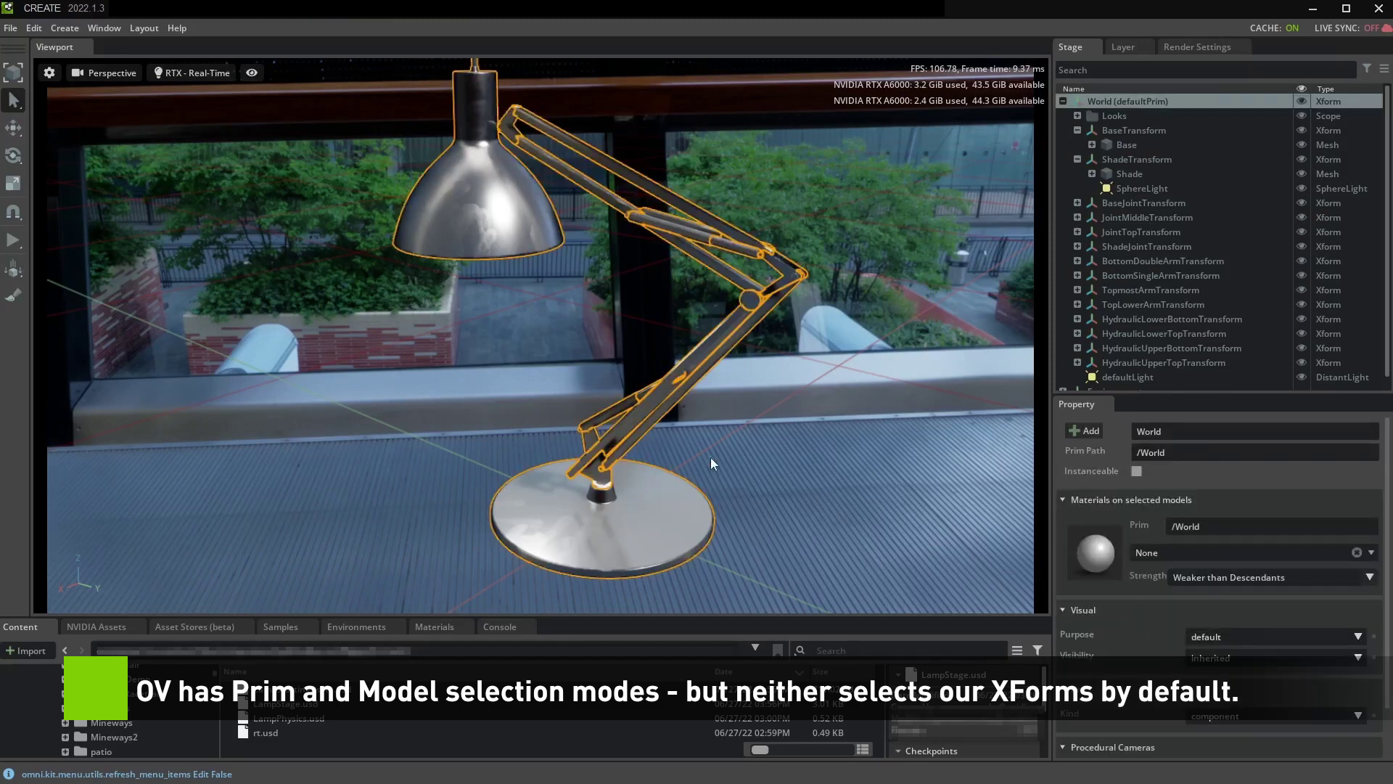
left_click(822, 444)
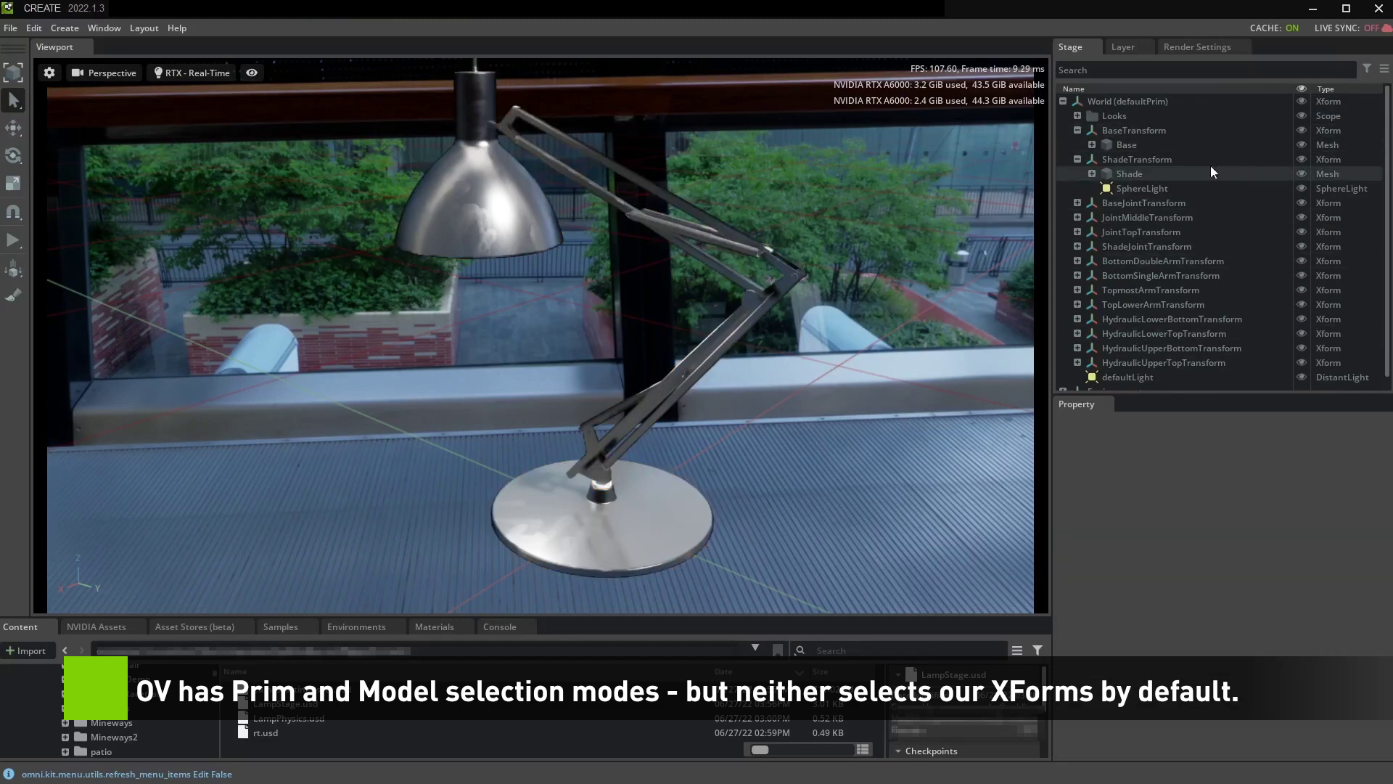
left_click(1152, 133)
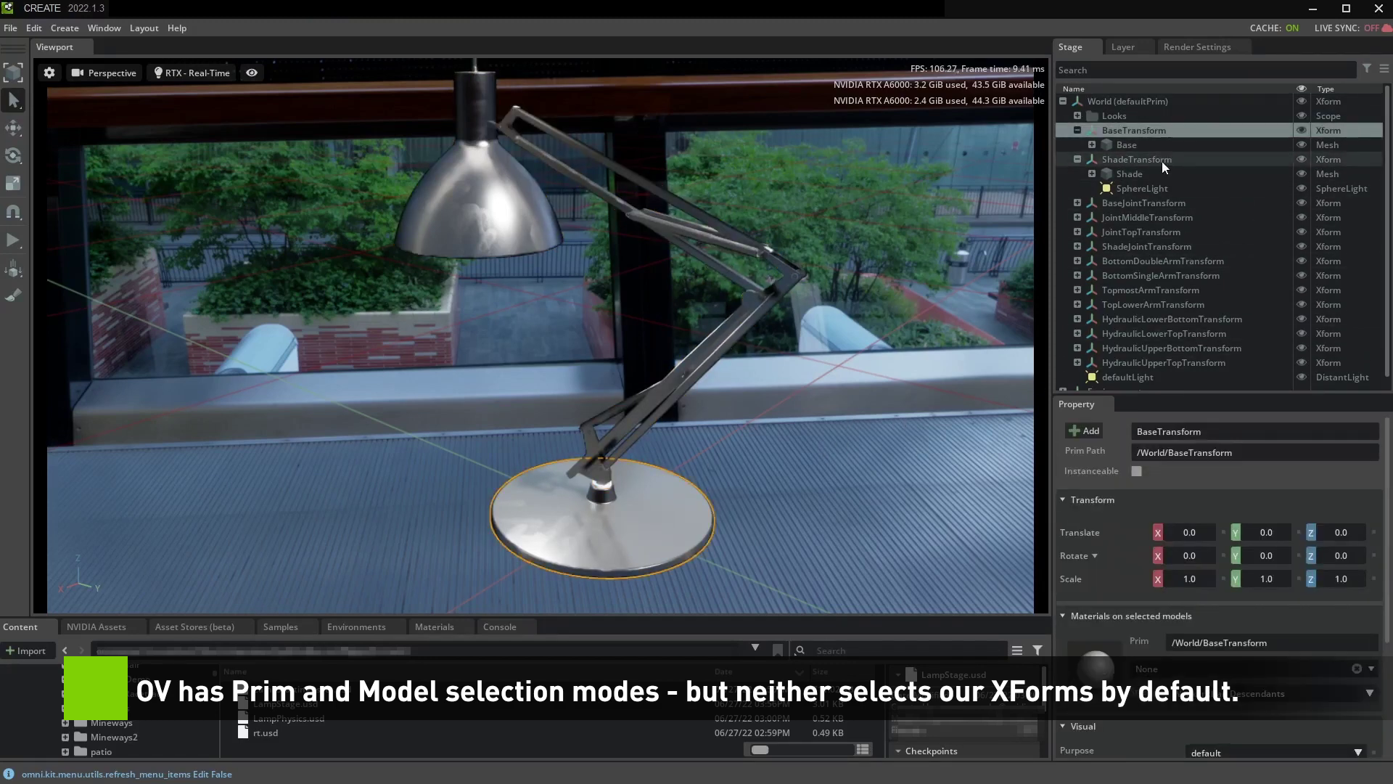
left_click(1161, 161)
left_click(1147, 204)
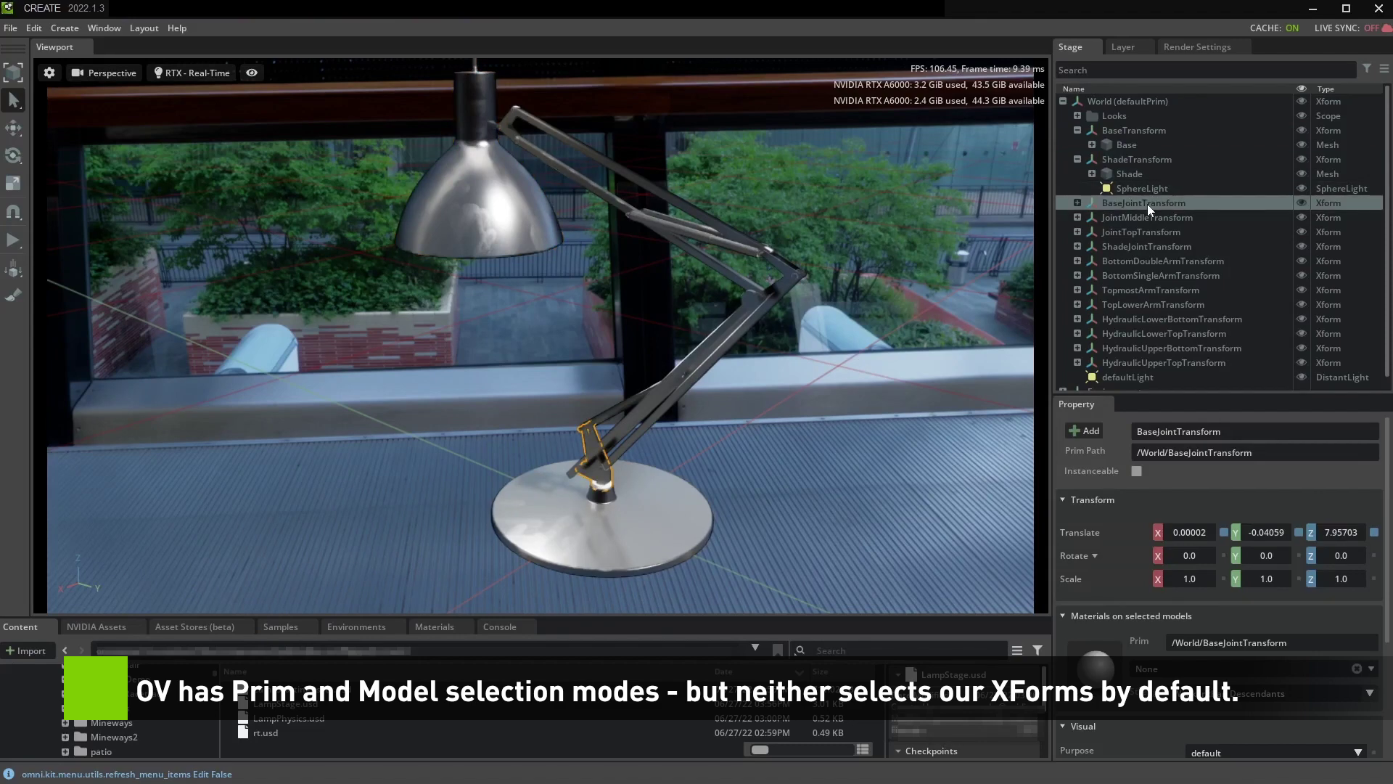
Switch picking to Prim mode and select the Shade, Base and Hydraulic3 meshes in the viewport.
left_click(16, 78)
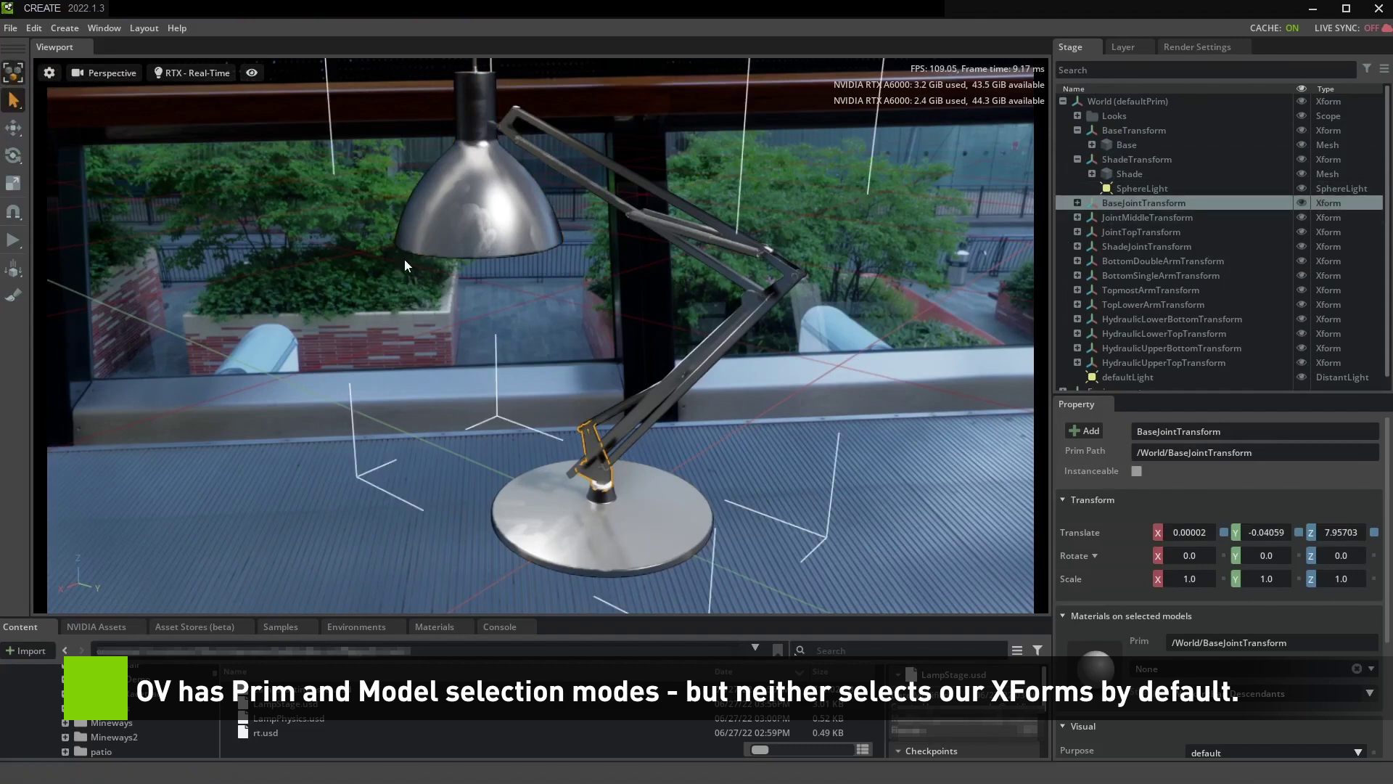
left_click(511, 211)
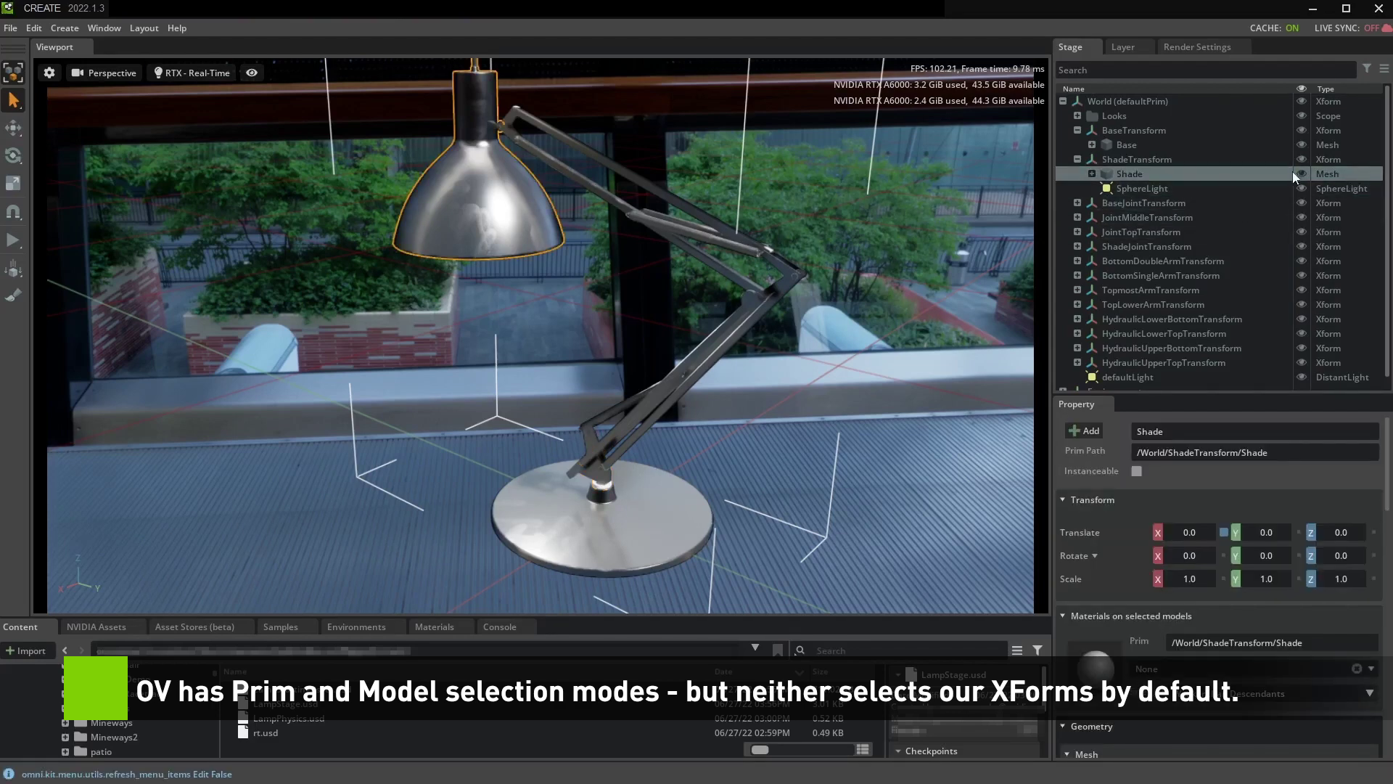
left_click(741, 286)
left_click(737, 246)
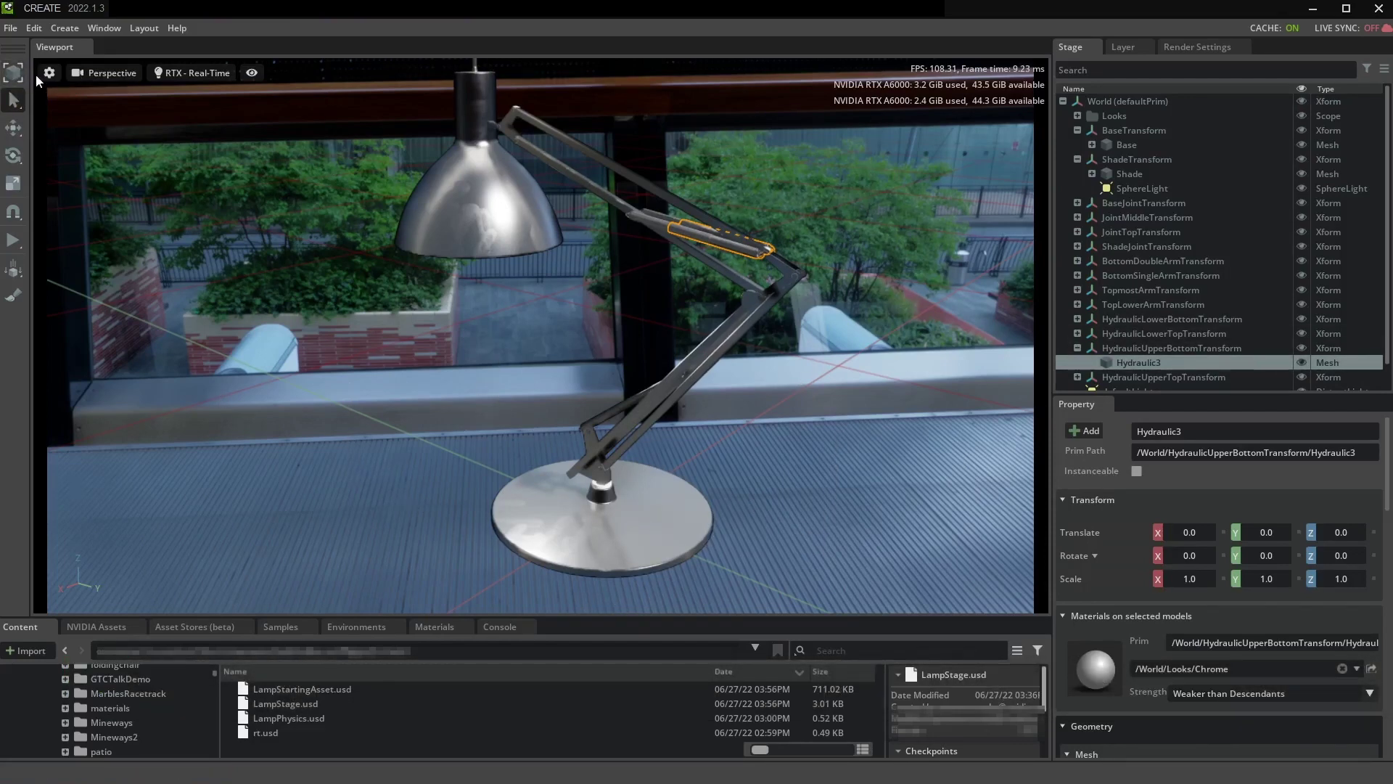
Set Kind to assembly on all fourteen lamp transforms, BaseTransform through HydraulicUpperTopTransform.
left_click(1077, 130)
left_click(1077, 145)
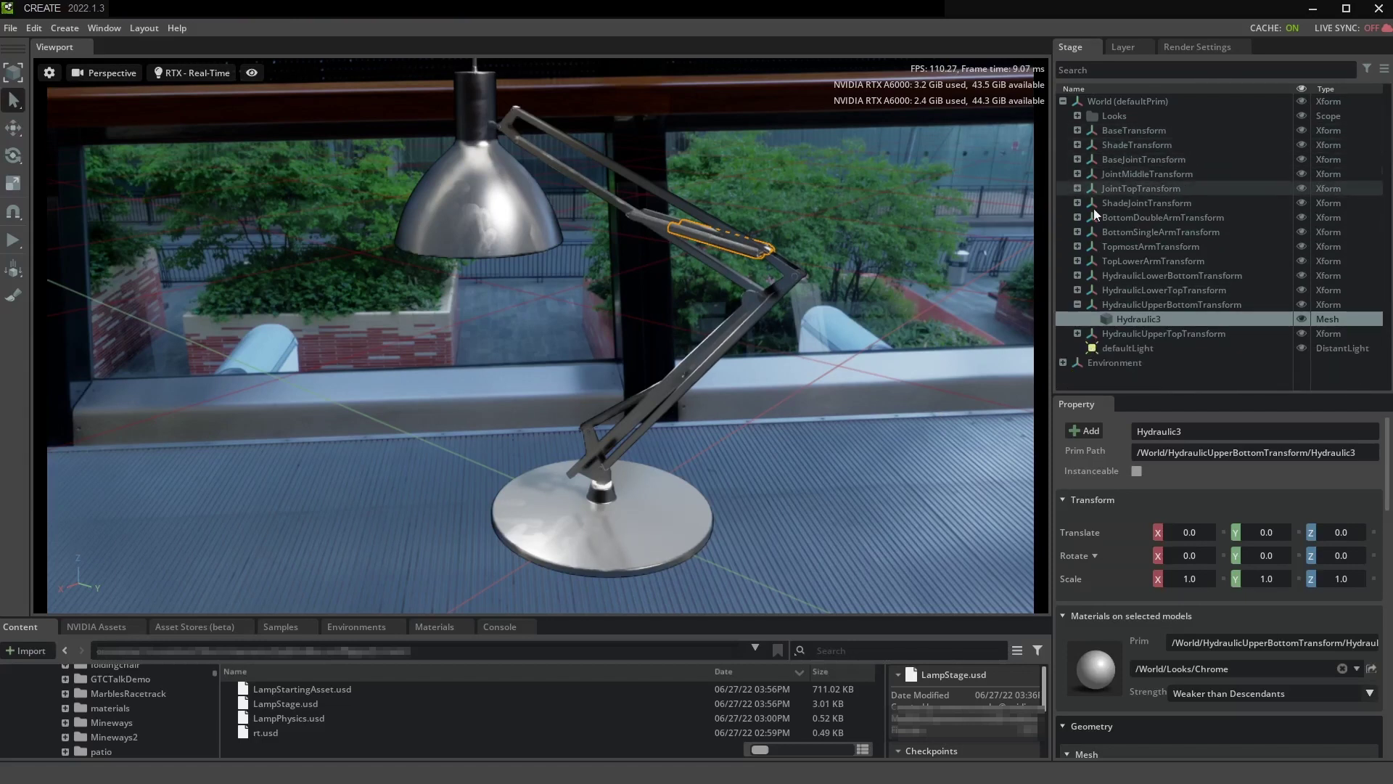
left_click(1077, 303)
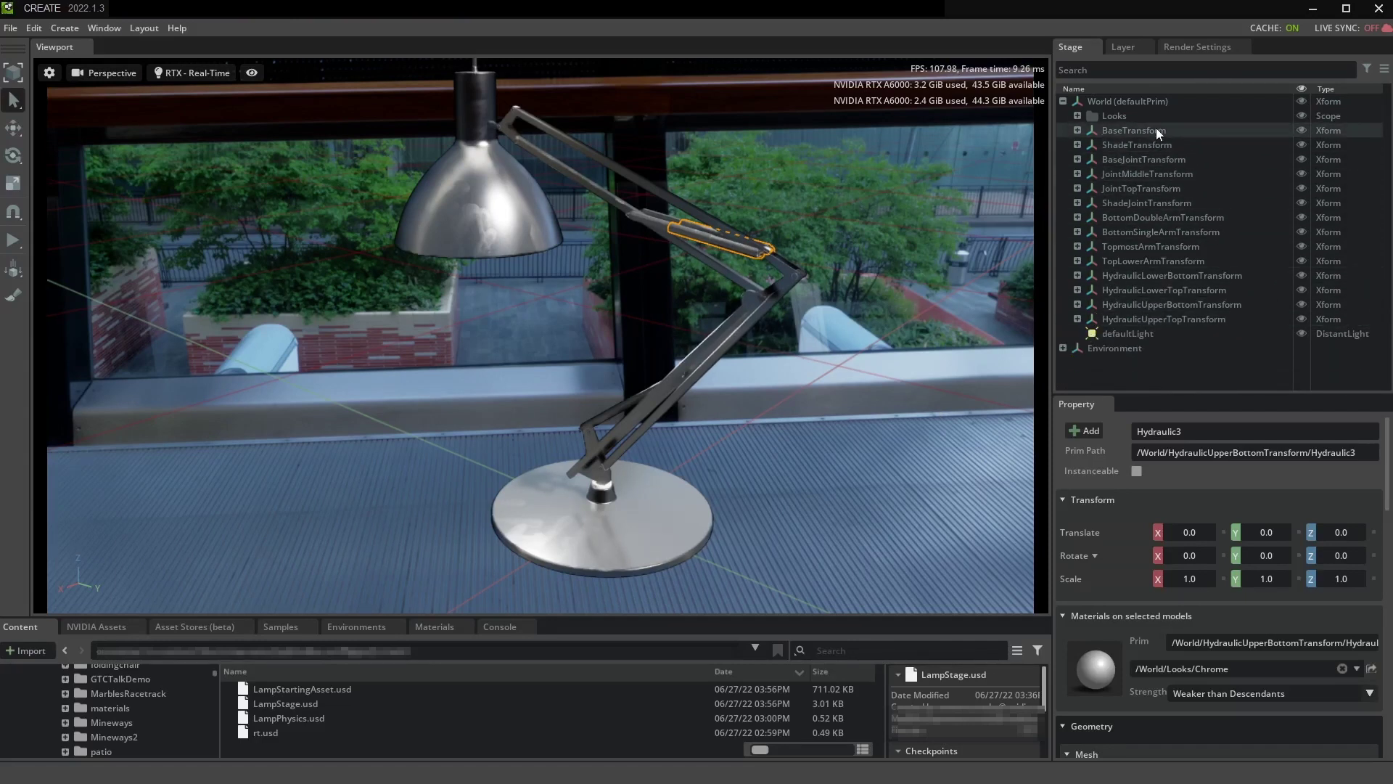
left_click(1156, 129)
left_click(1164, 318, "shift")
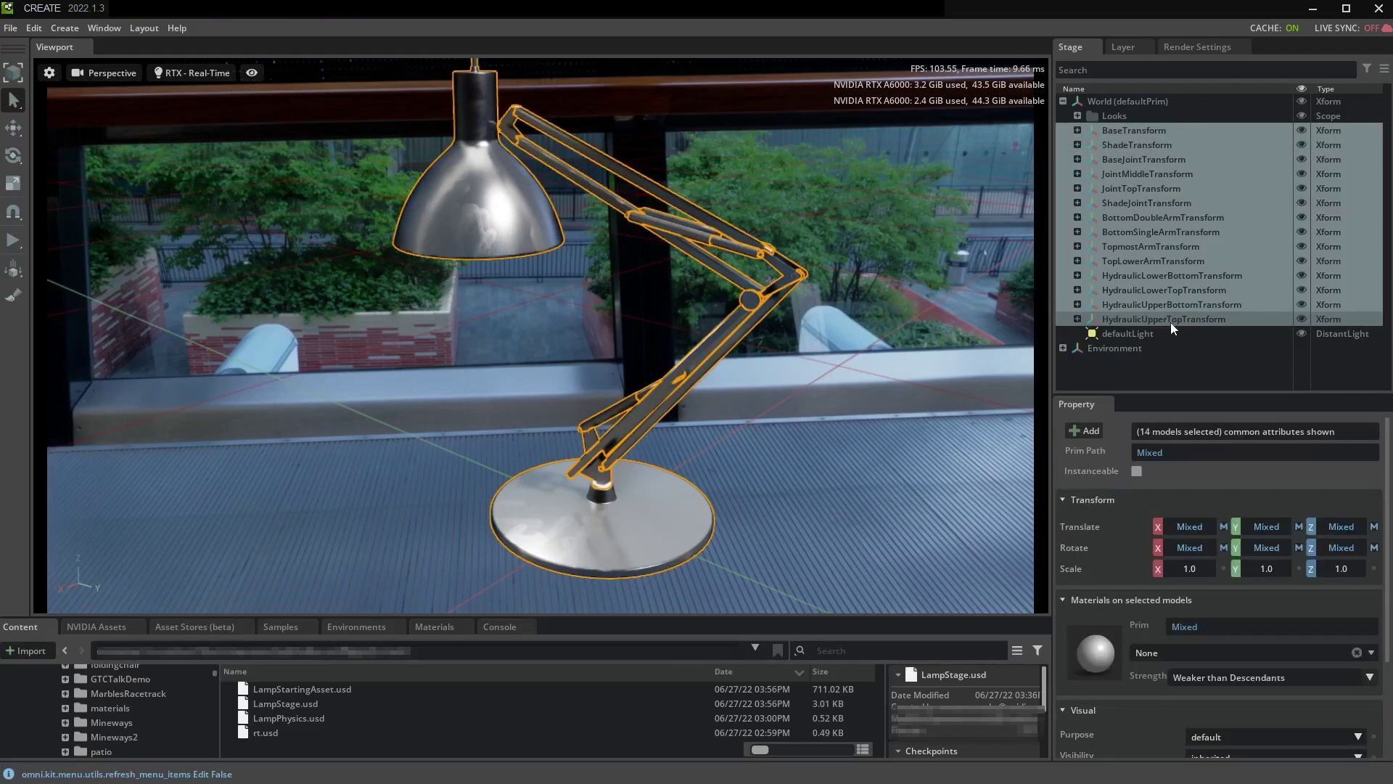
scroll(1213, 590, "down", 3)
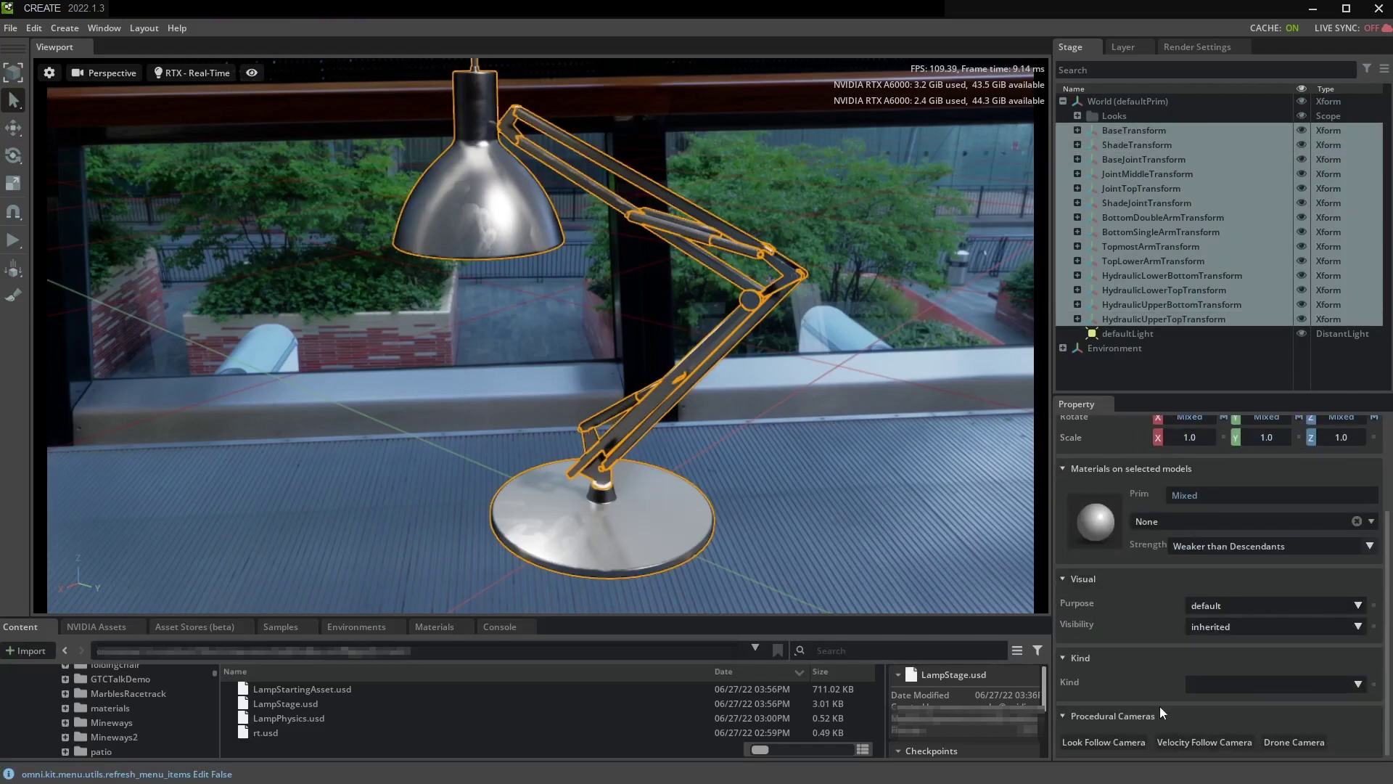
left_click(1244, 683)
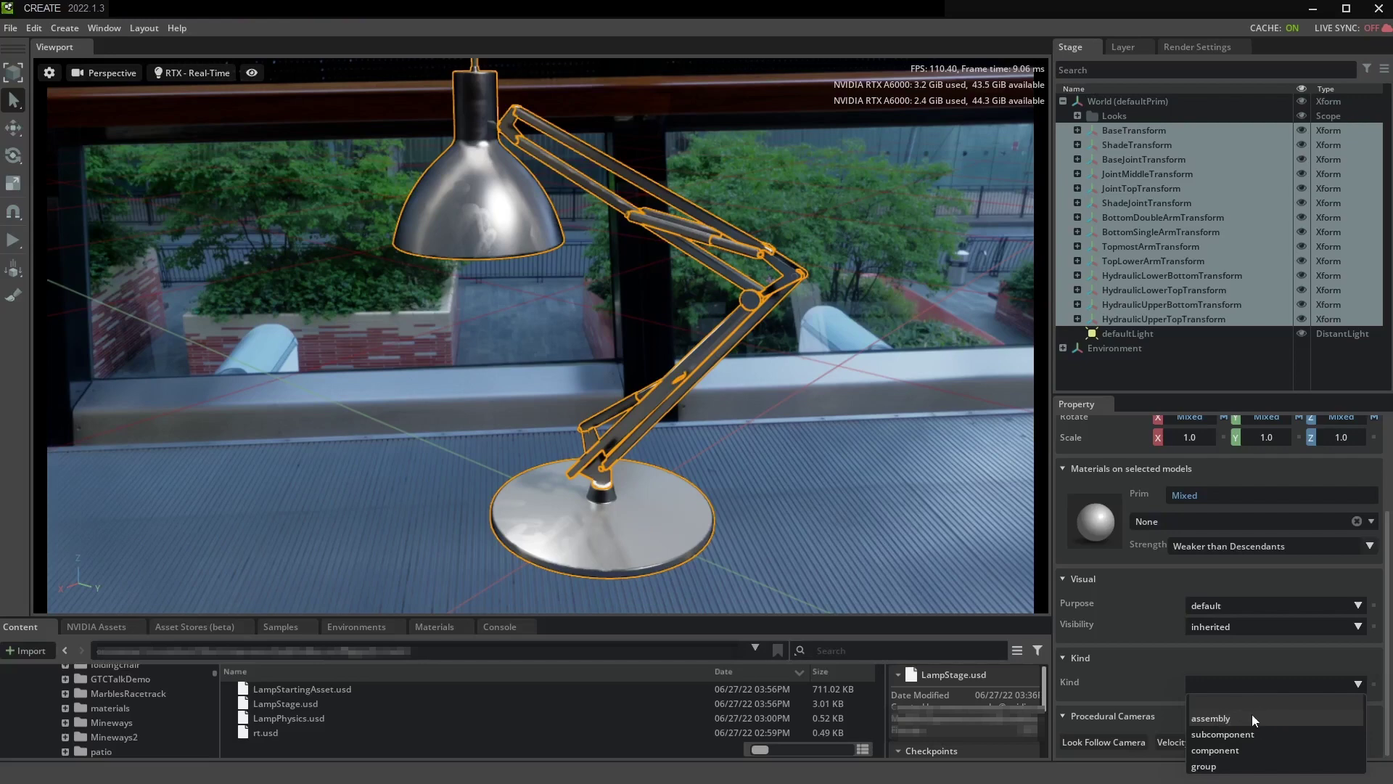
left_click(1258, 717)
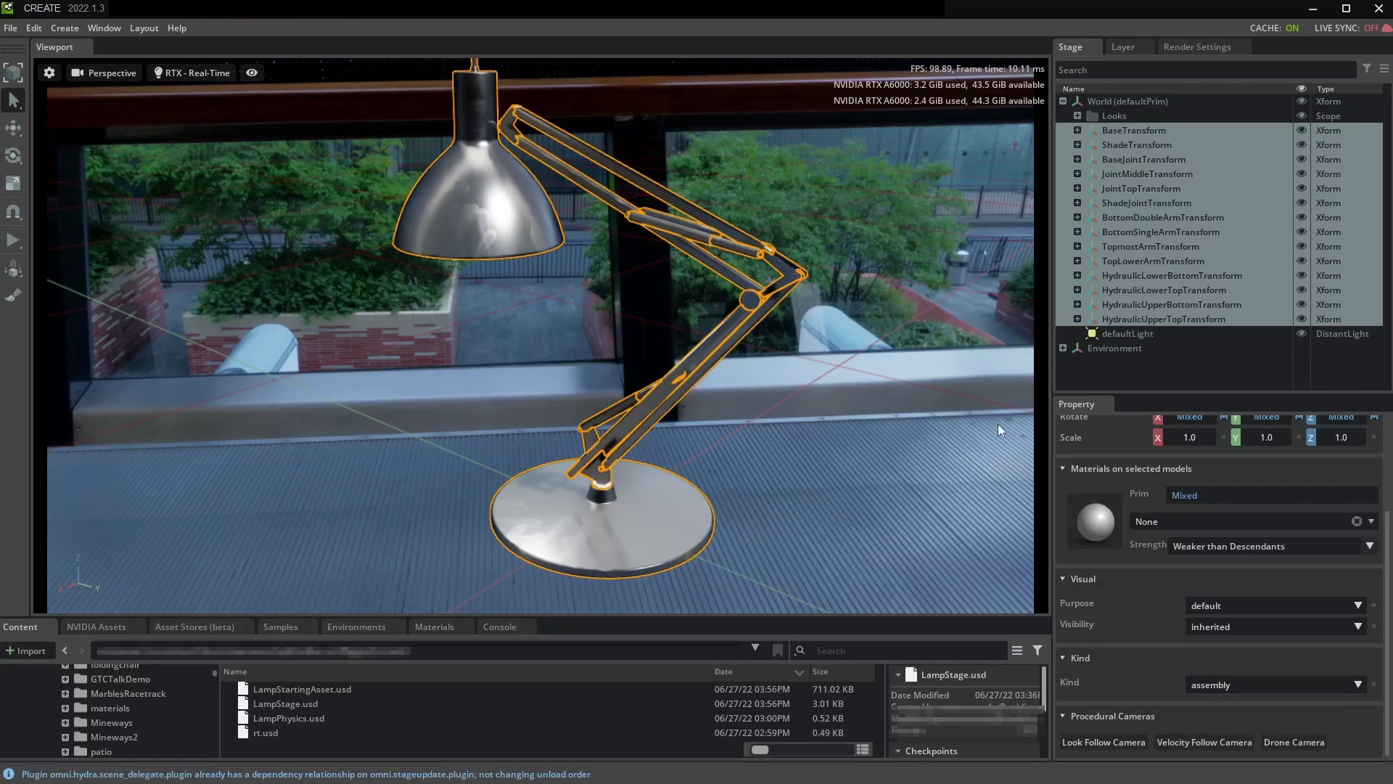
Verify viewport picking of shade, base, lower arm and middle joint selects whole transforms.
left_click(955, 373)
left_click(1137, 145)
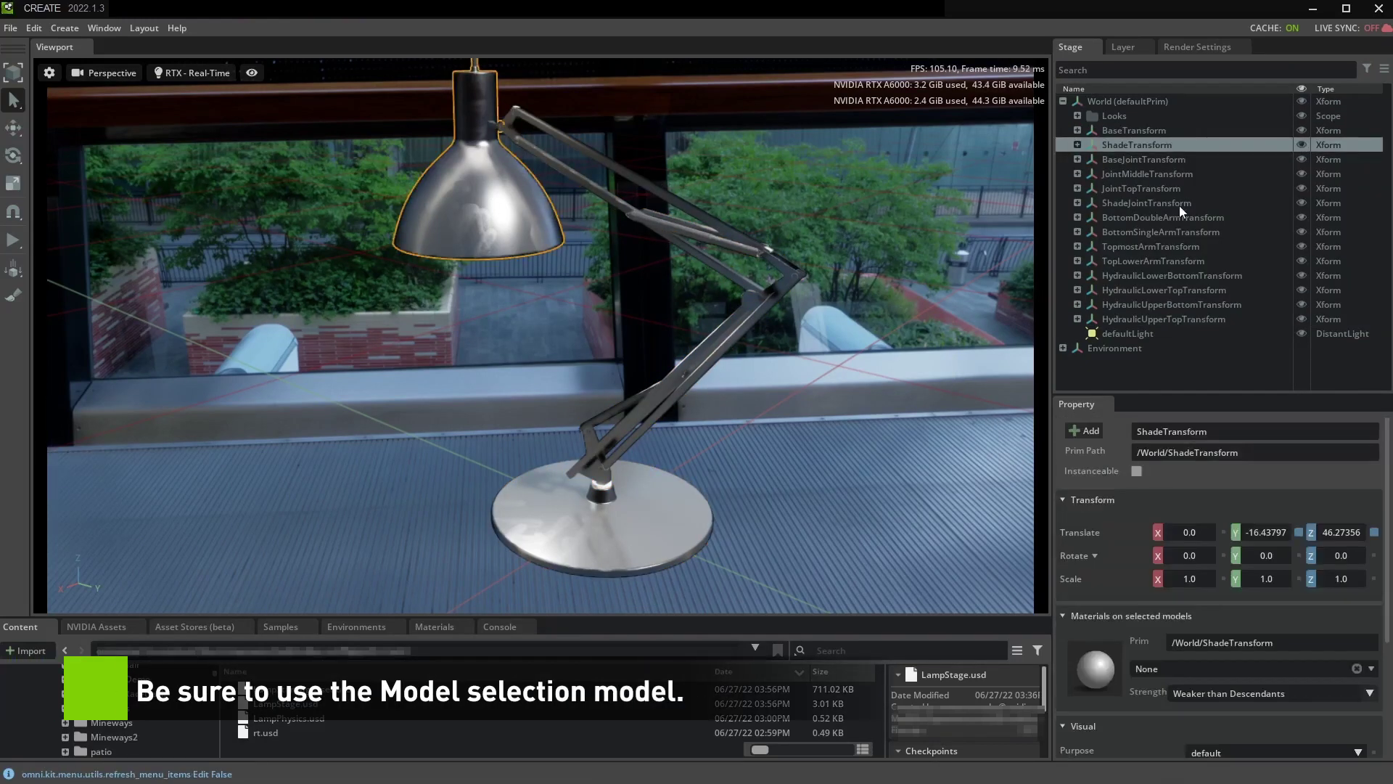
left_click(655, 524)
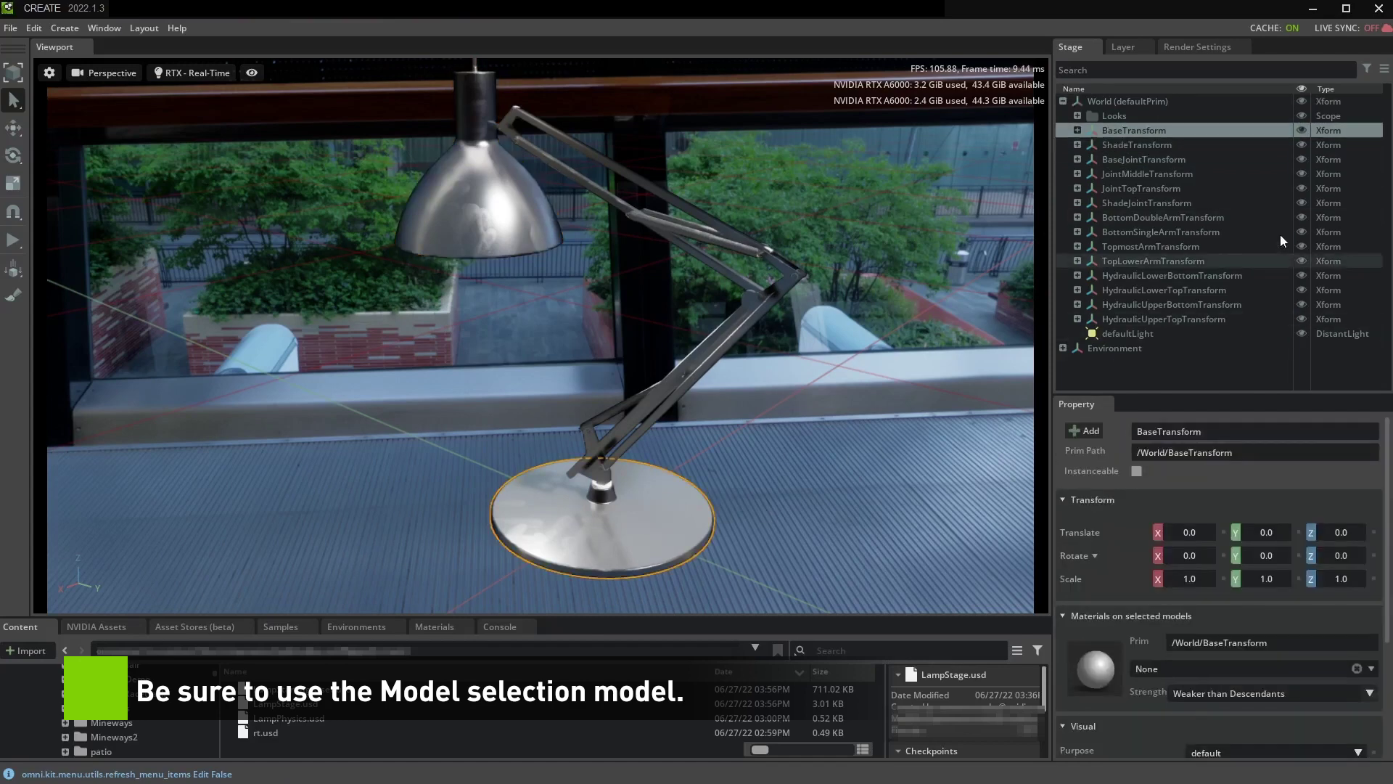
left_click(780, 292)
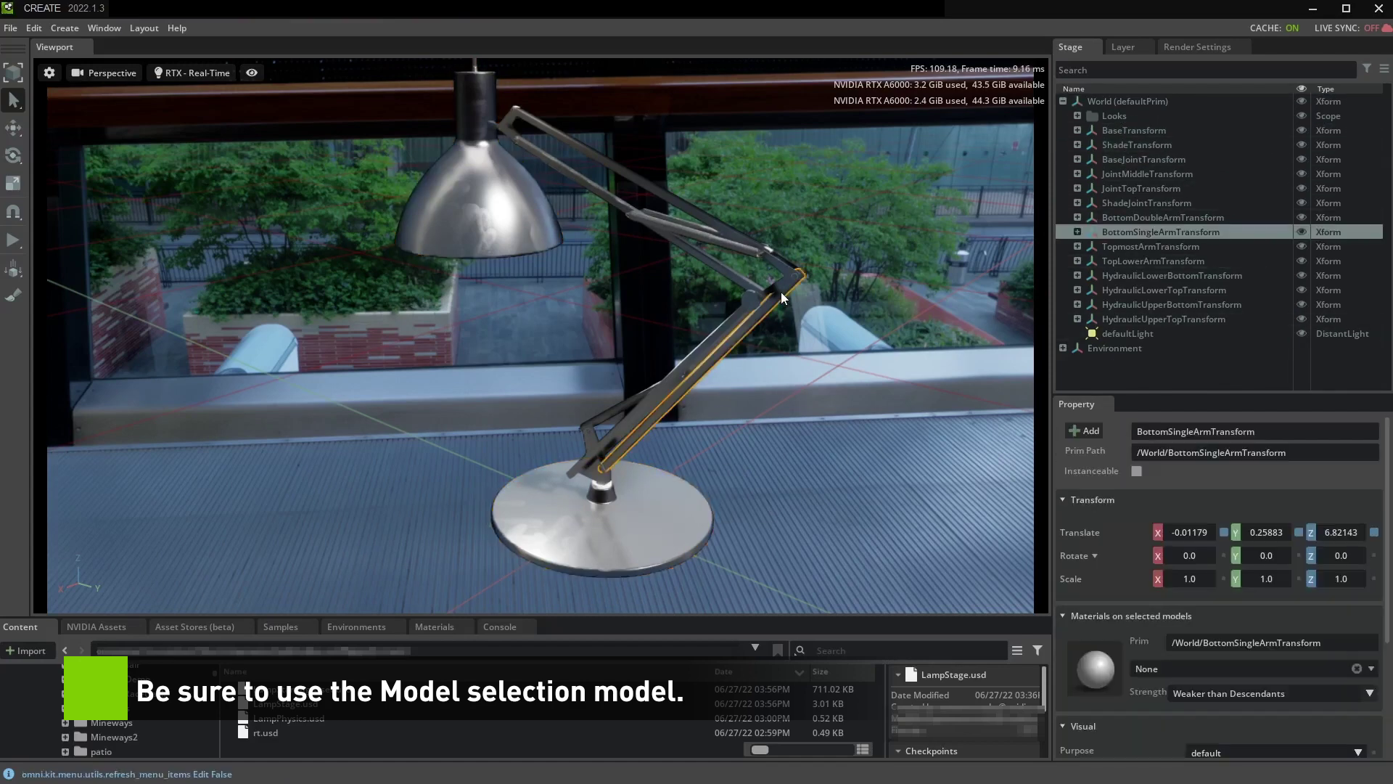
left_click(746, 302)
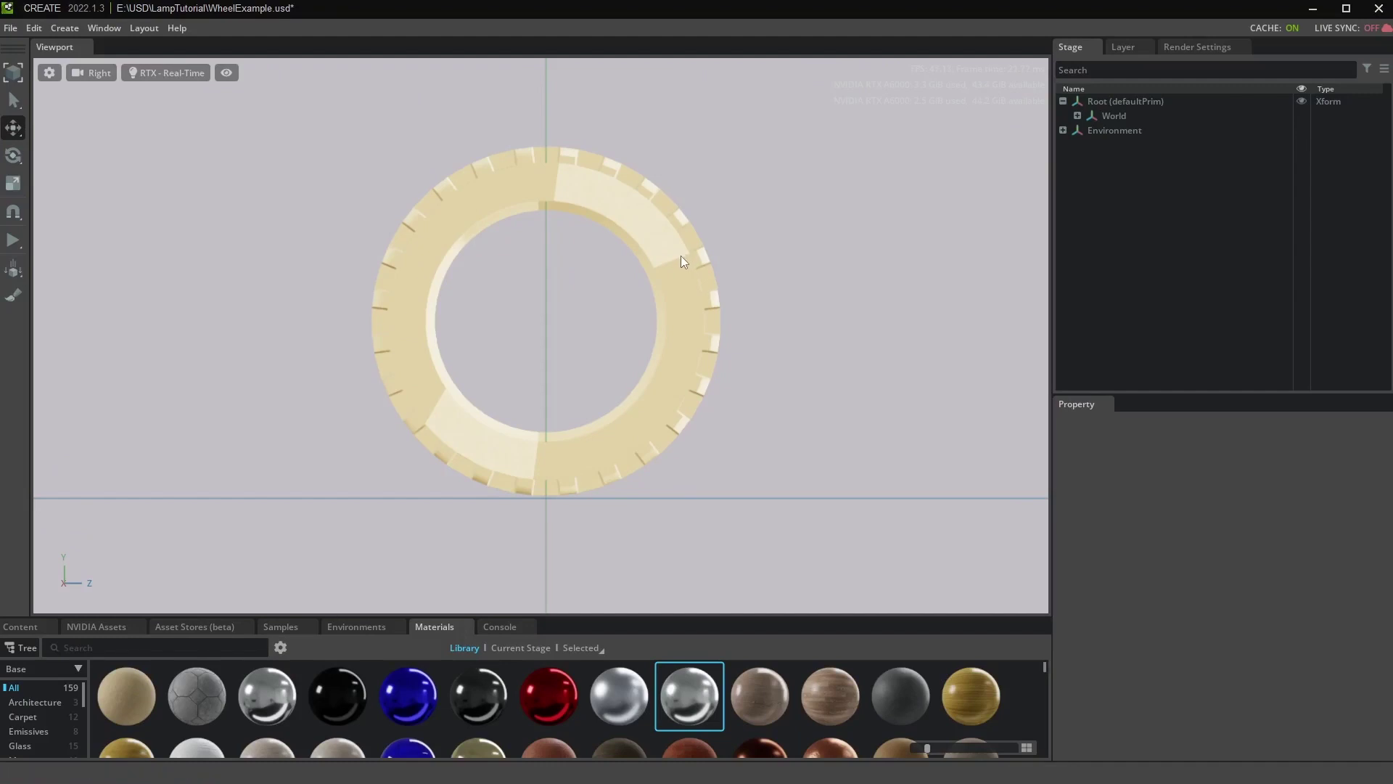
Copy WheelMesh's Translate Y of 2.23457 onto WheelActor's Translate Y.
left_click(680, 257)
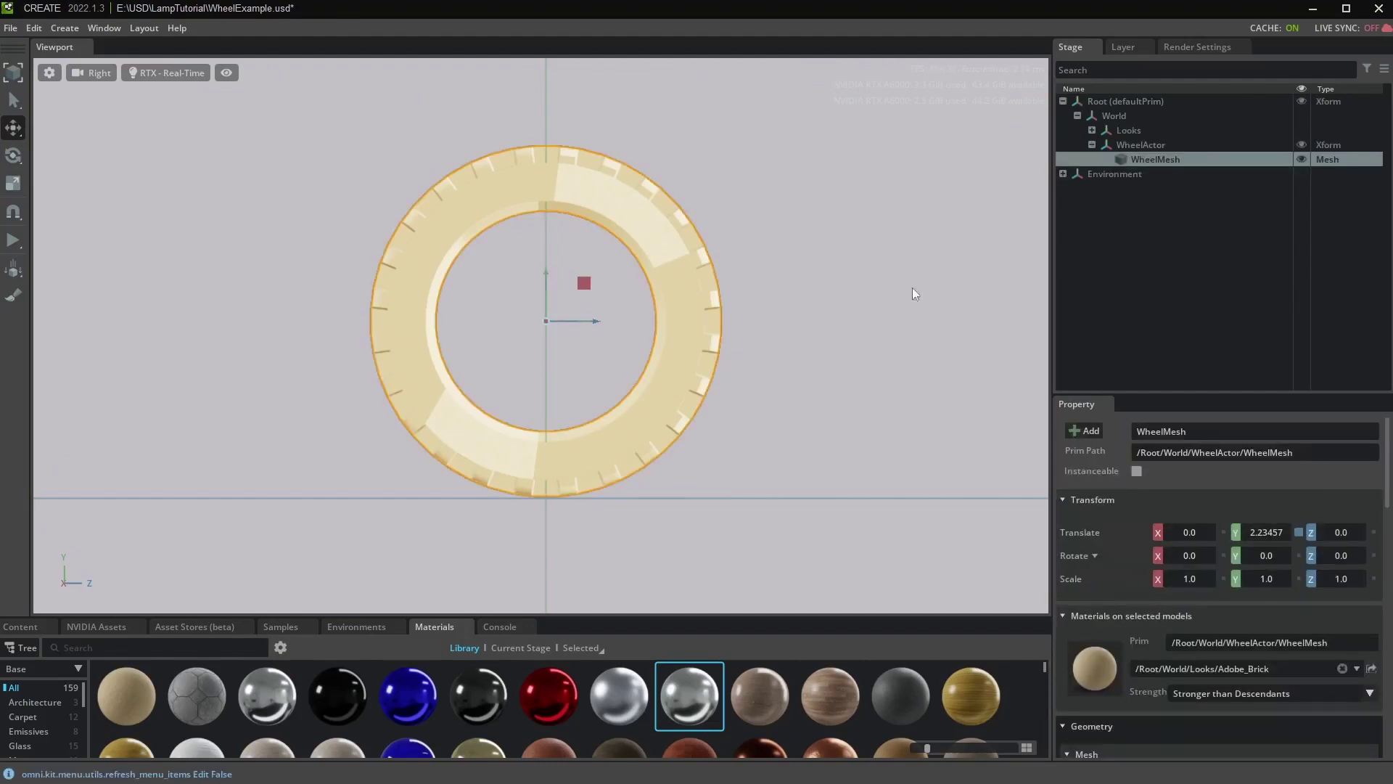
left_click(1117, 143)
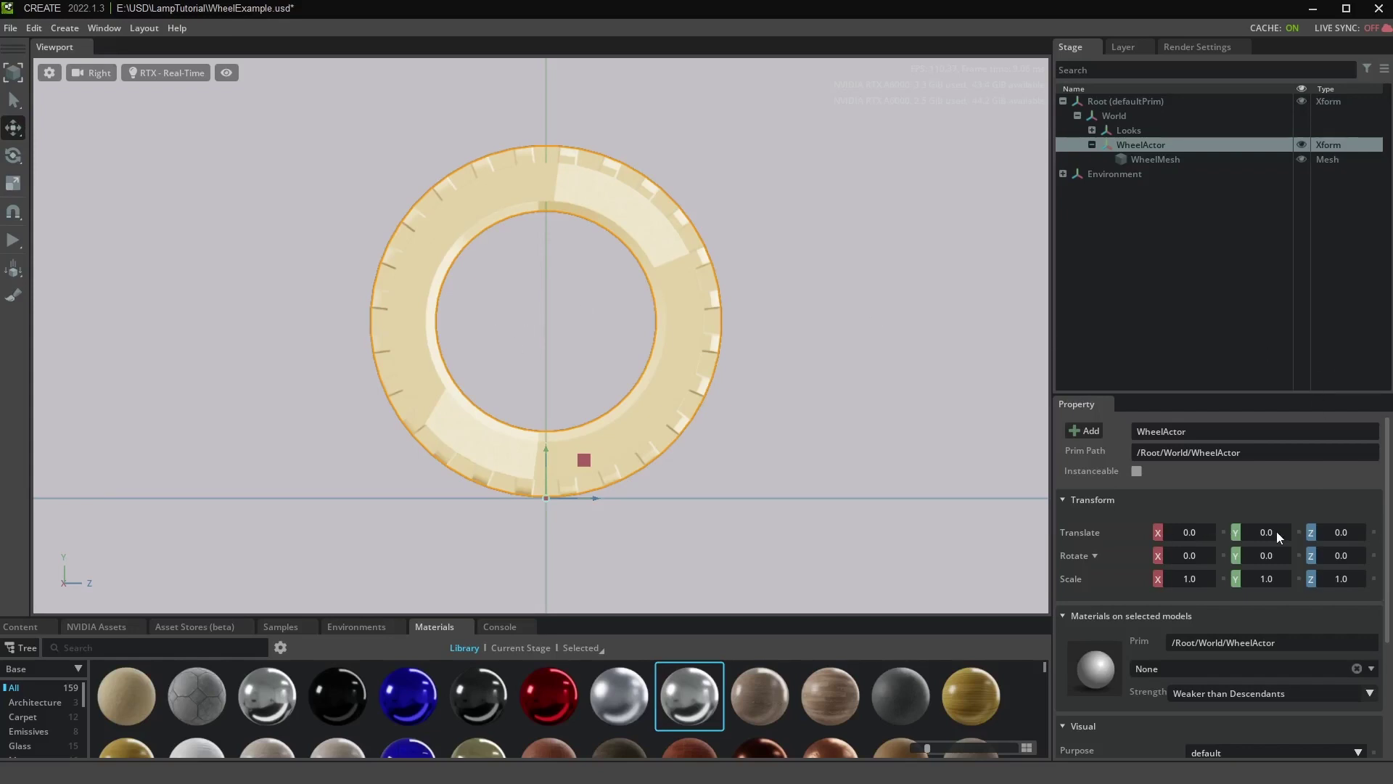
left_click(1175, 158)
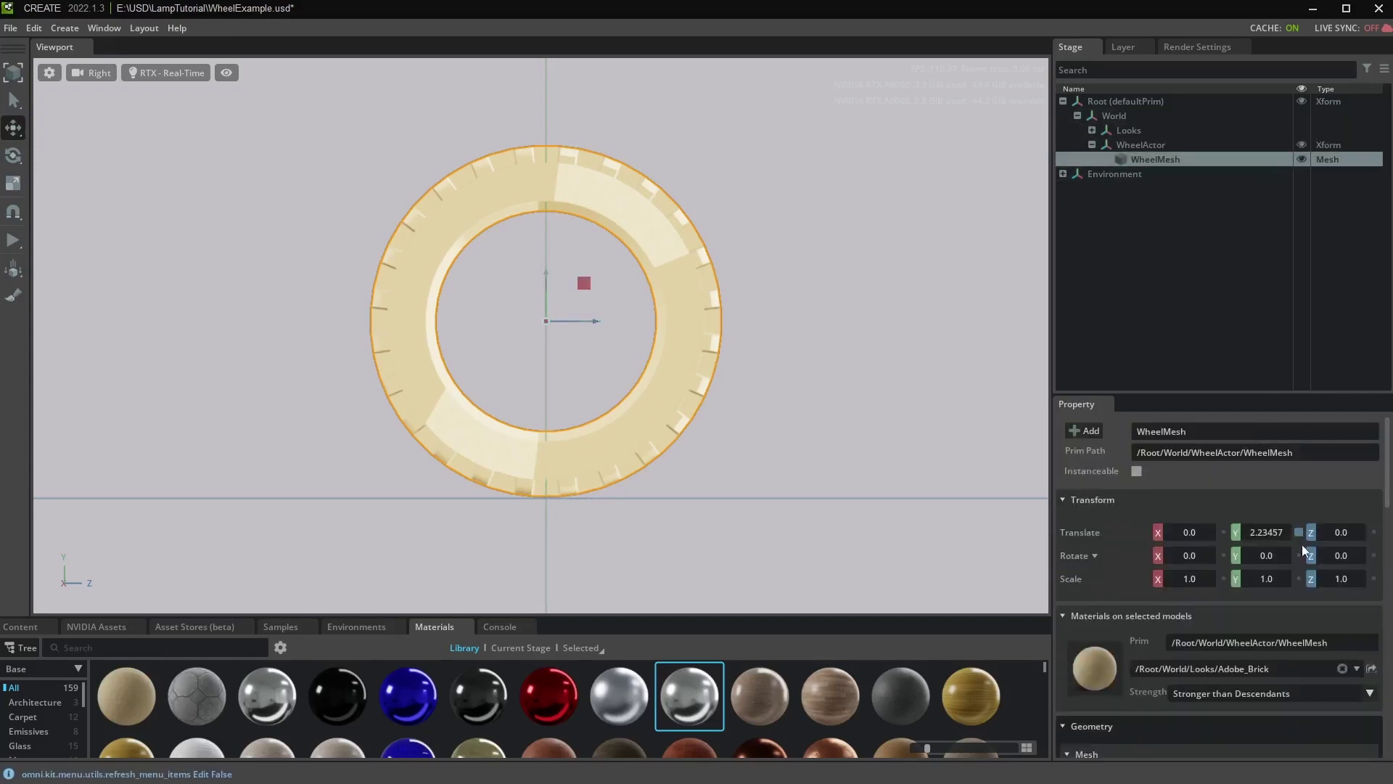
right_click(1265, 533)
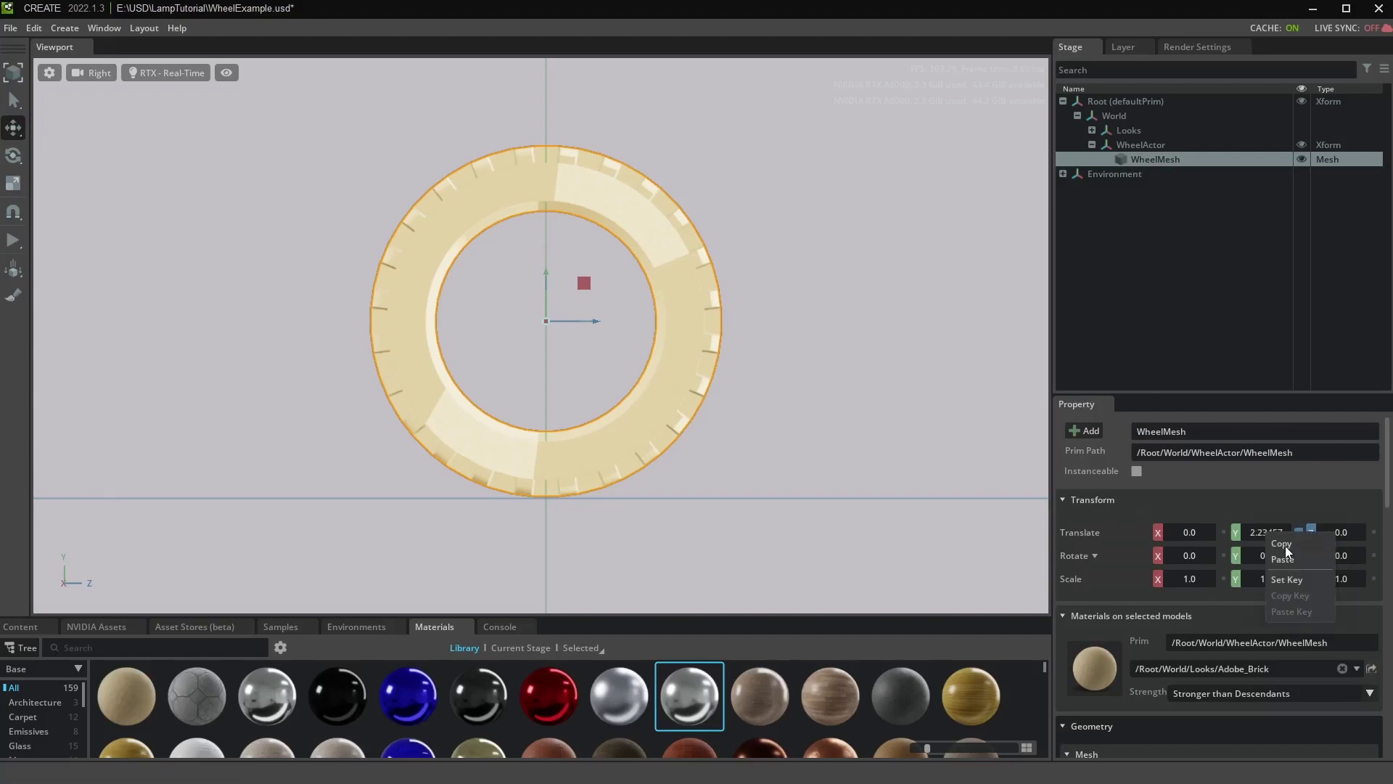
left_click(1286, 547)
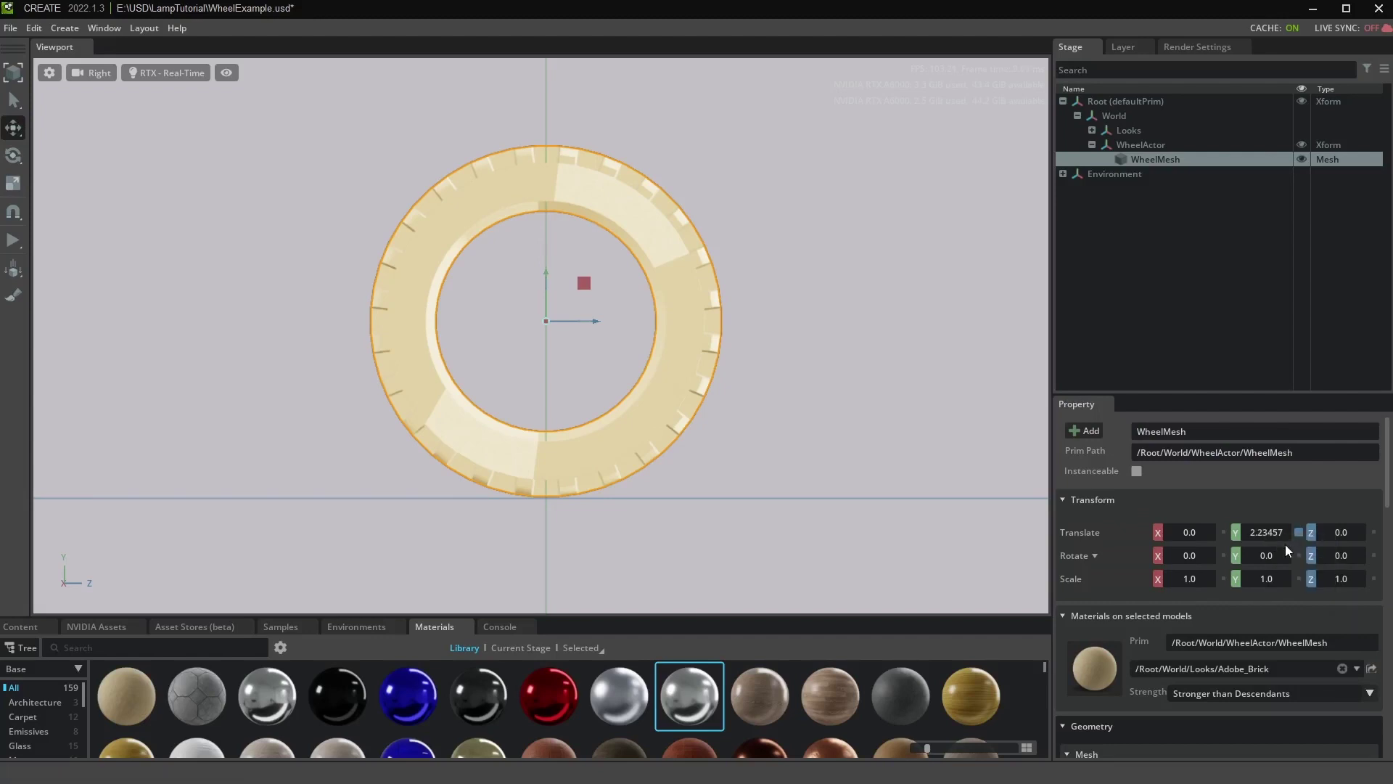
left_click(1145, 146)
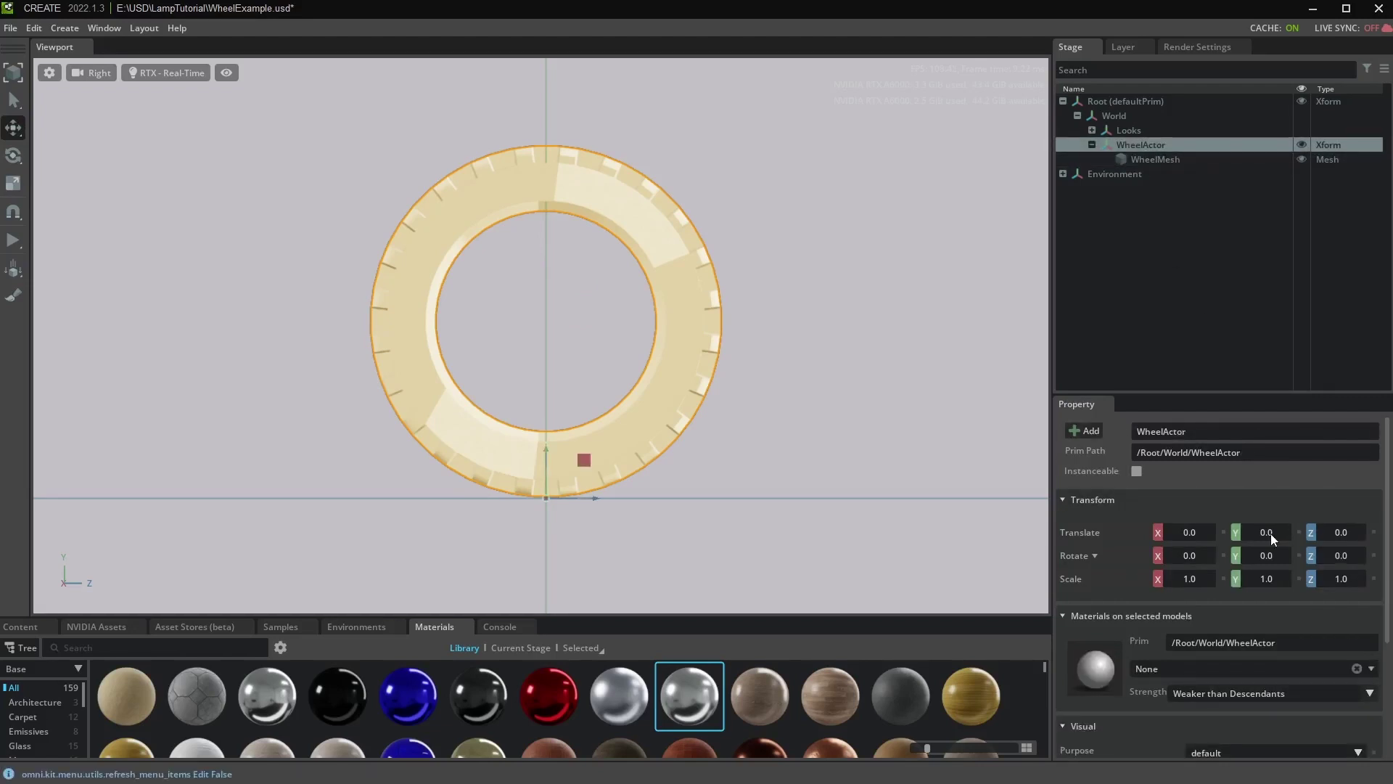
right_click(1270, 534)
left_click(1292, 562)
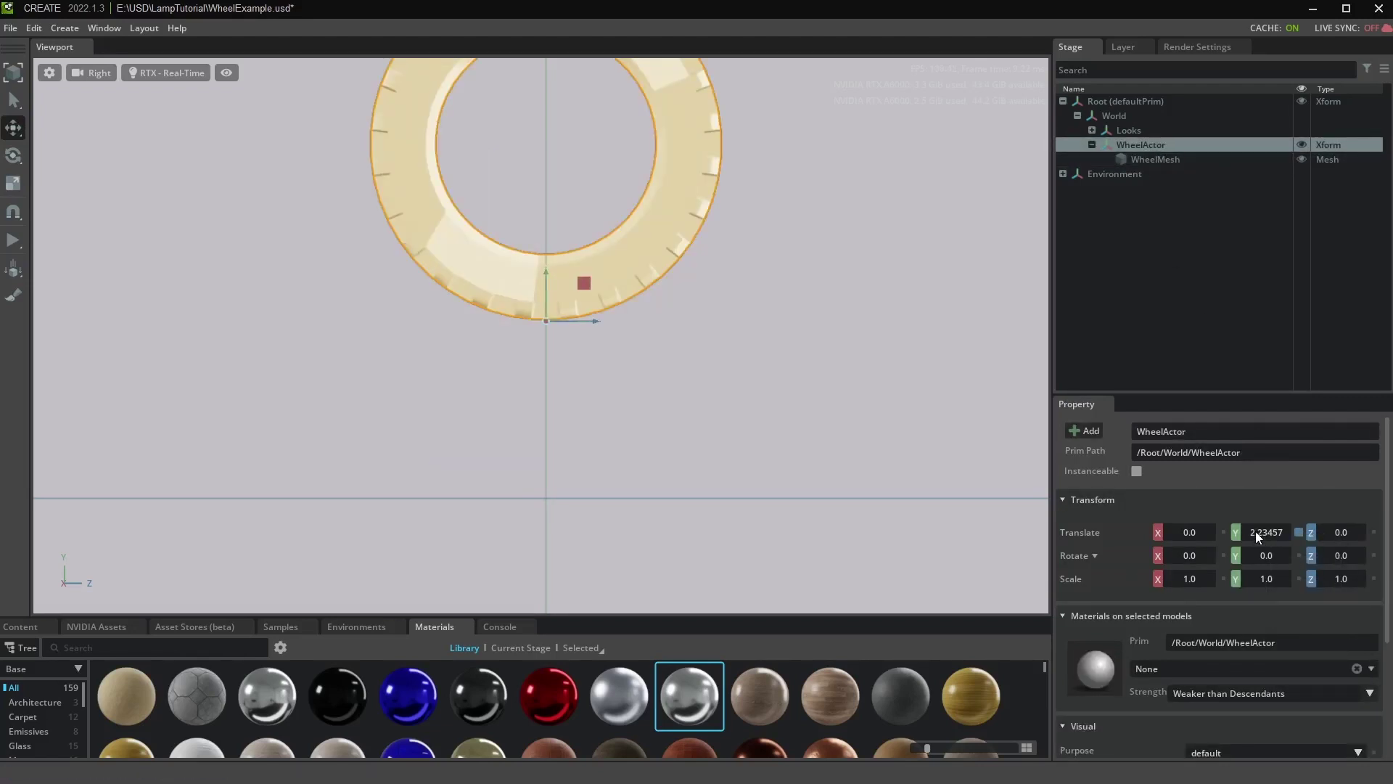
Reset WheelMesh's Translate Y to 0 so the actor pivot sits at the wheel centre.
left_click(1162, 162)
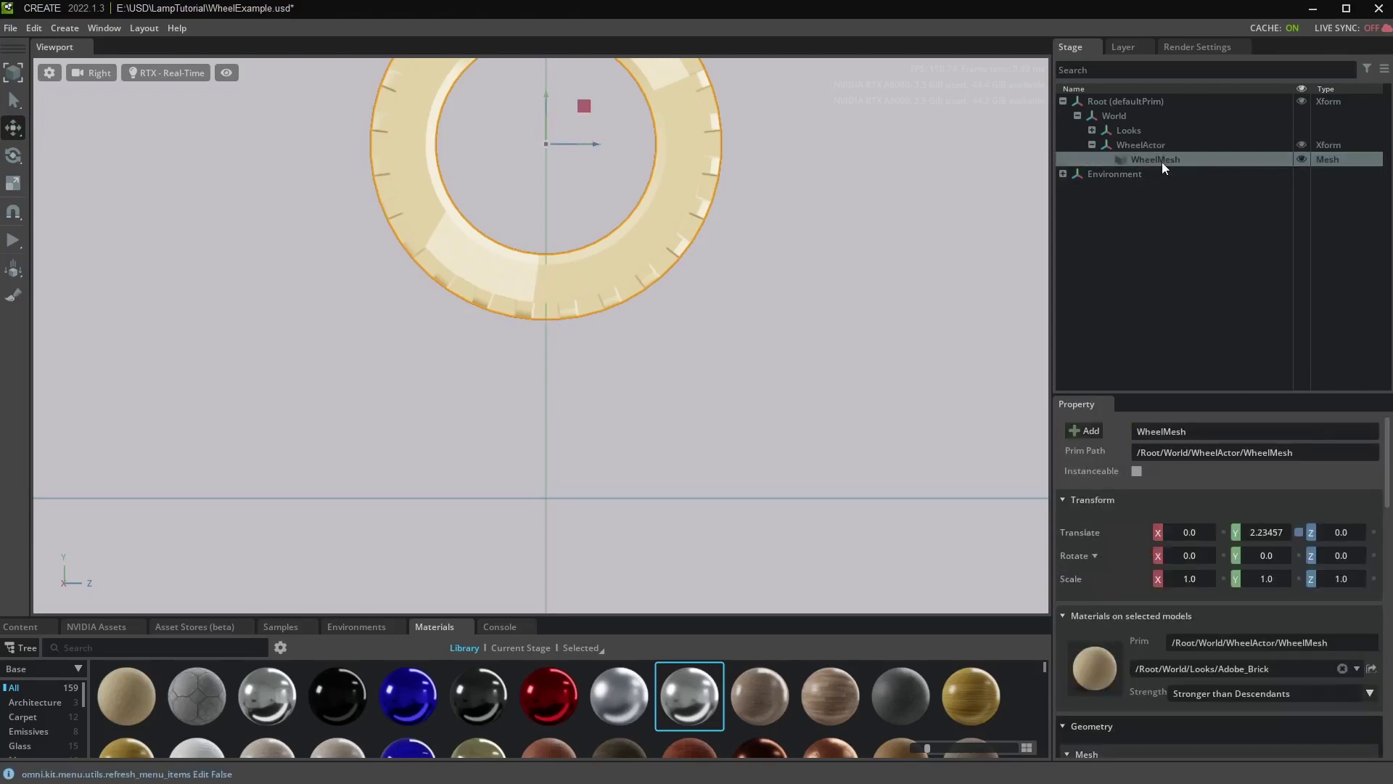
left_click(1299, 532)
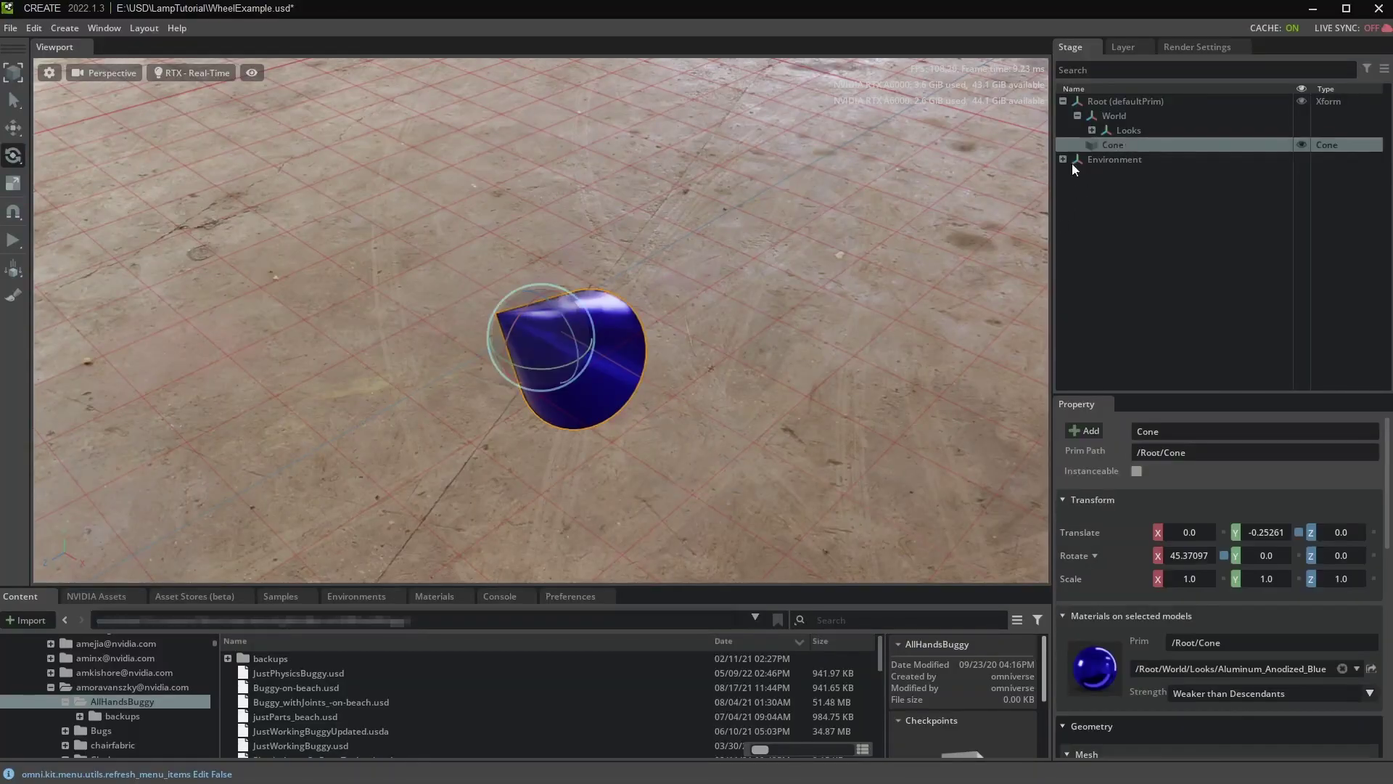
Move the cone along global X, then along its tilted local axes with the gizmo set to Local.
left_click(14, 127)
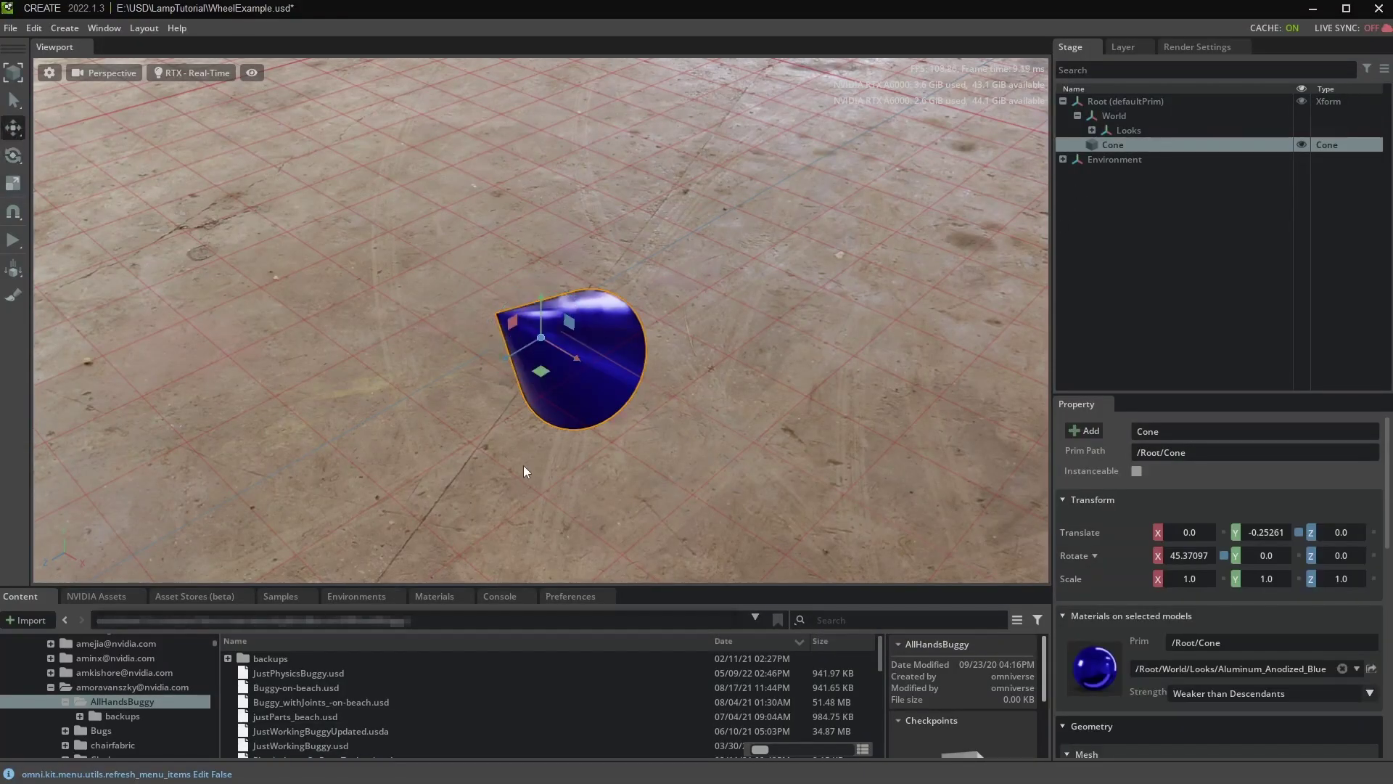
mouse_move(579, 357)
left_mouse_down()
mouse_move(463, 321)
mouse_move(558, 329)
mouse_move(531, 371)
left_mouse_up()
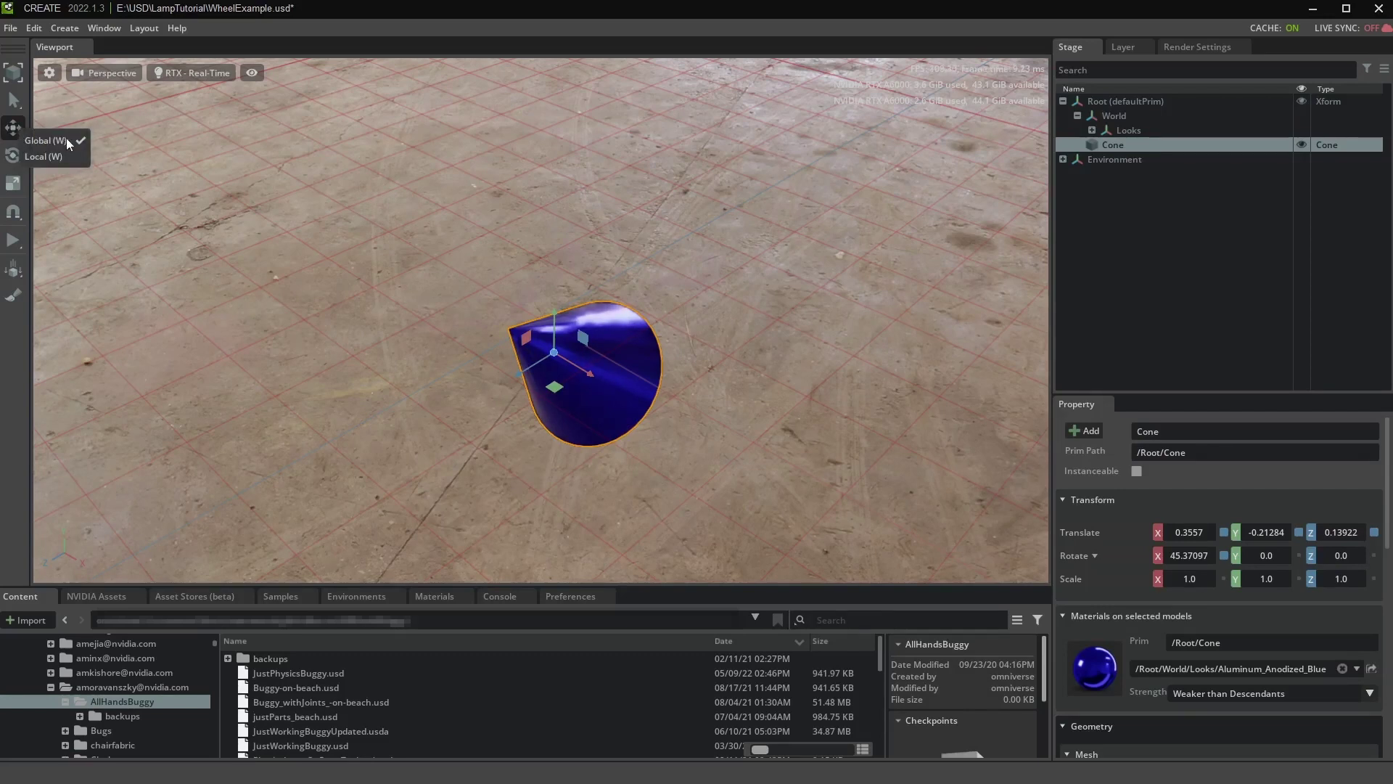
left_click(55, 157)
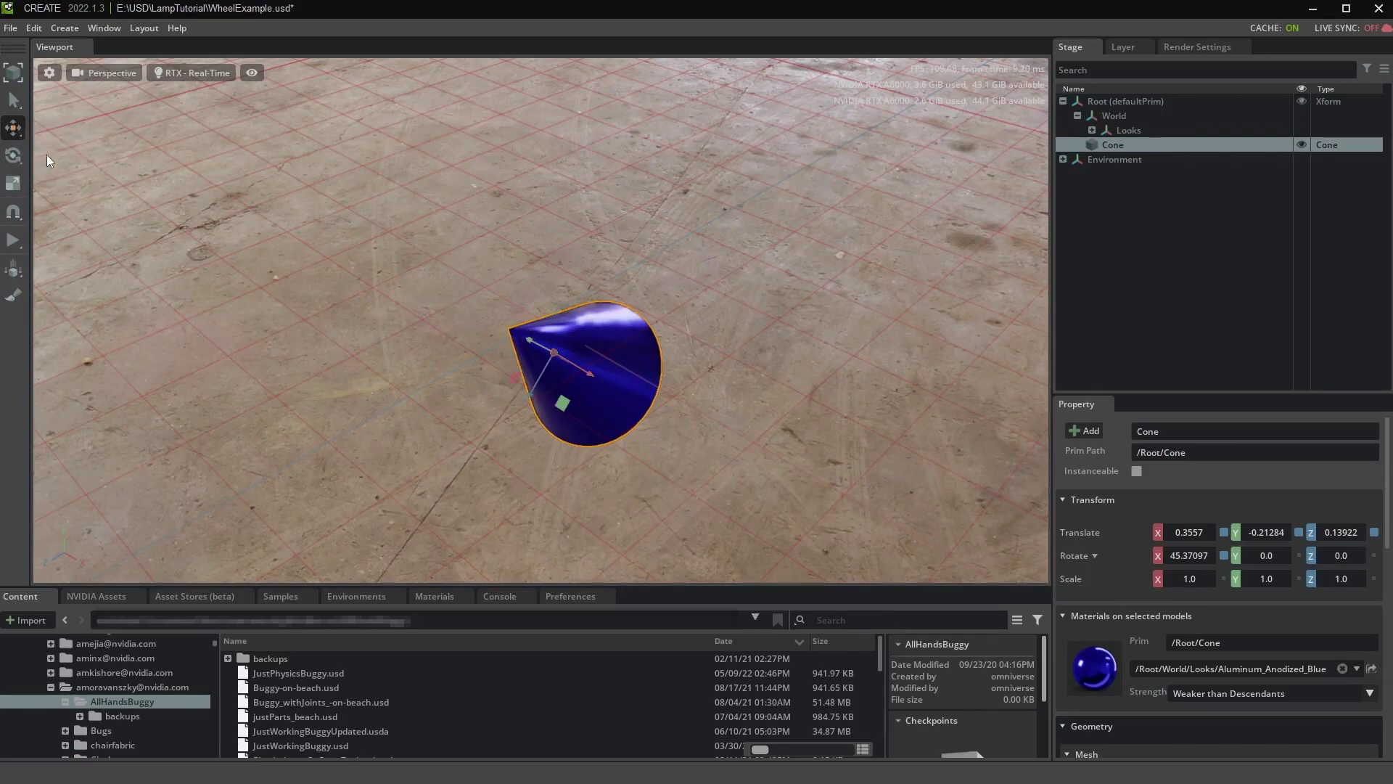
mouse_move(535, 339)
left_mouse_down()
mouse_move(838, 482)
mouse_move(364, 258)
mouse_move(501, 303)
left_mouse_up()
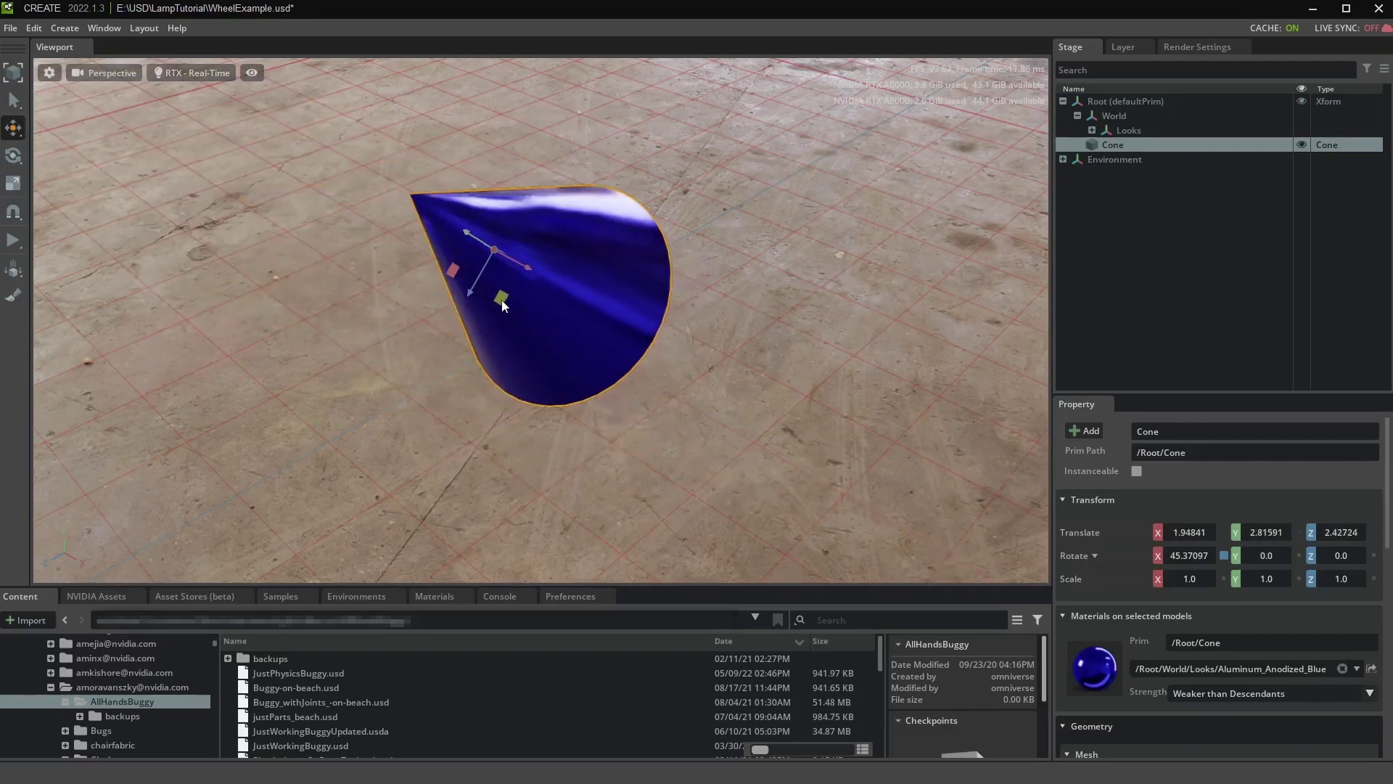
mouse_move(463, 236)
left_mouse_down()
mouse_move(661, 371)
mouse_move(567, 304)
mouse_move(473, 279)
mouse_move(512, 264)
left_mouse_up()
Switch the move gizmo back to Global and drag the cone right and up to about (3.41, 2.66, 2.17).
left_click(15, 128)
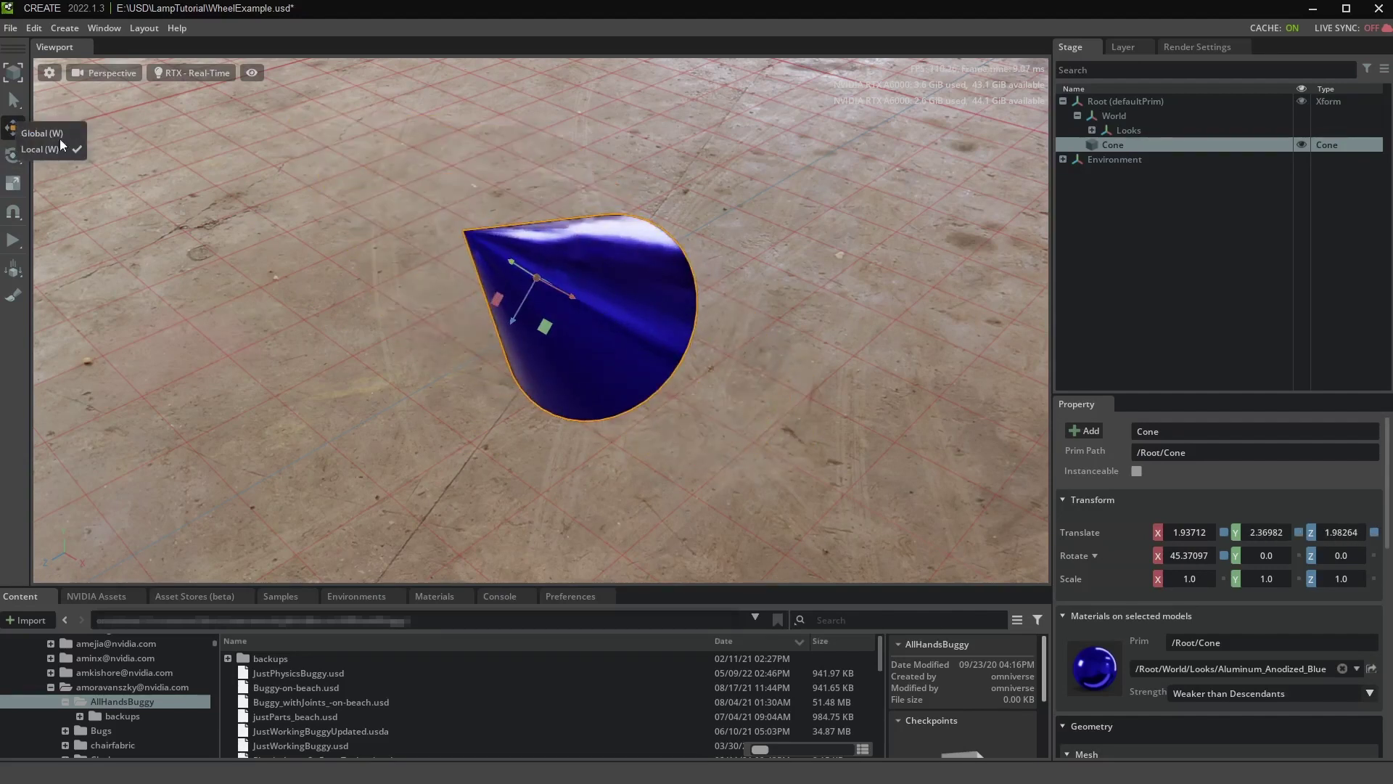
left_click(44, 133)
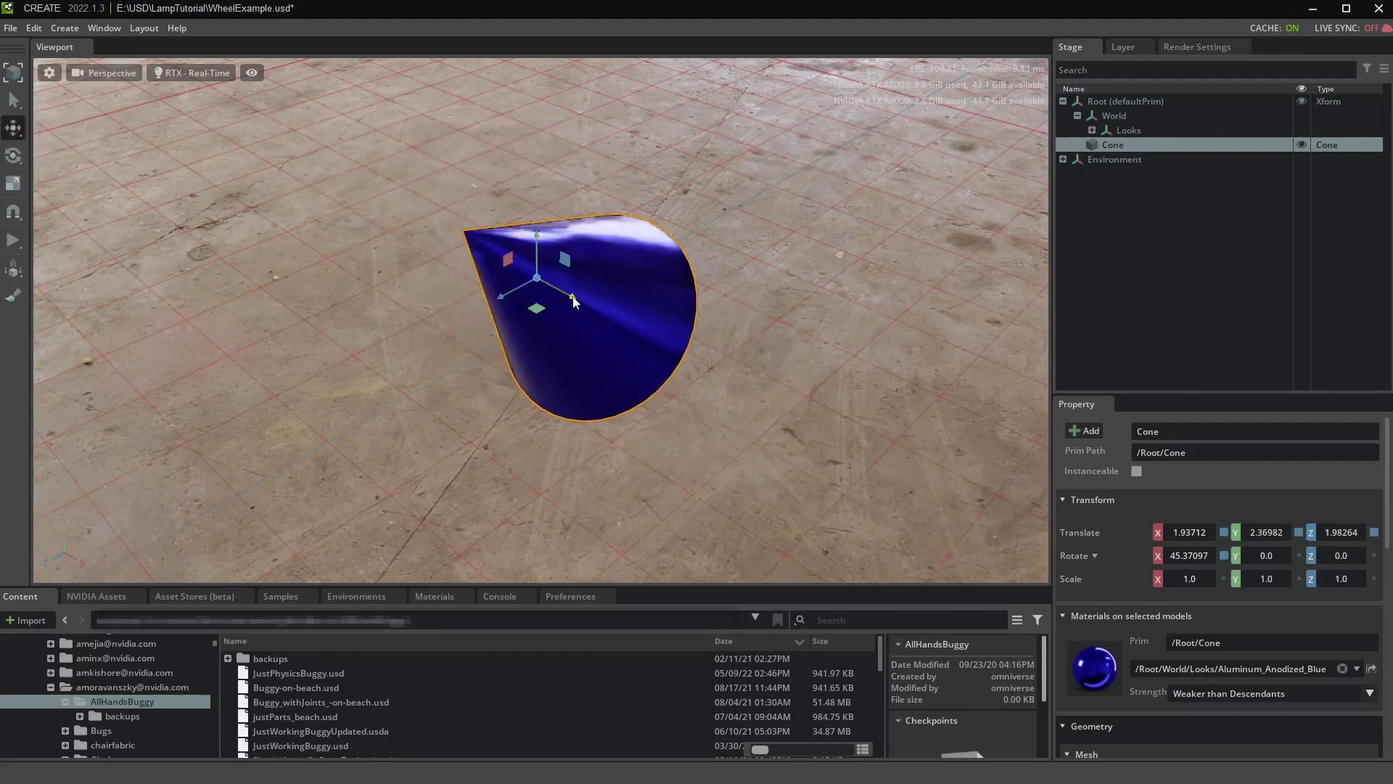
mouse_move(554, 286)
left_mouse_down()
mouse_move(699, 327)
mouse_move(679, 199)
mouse_move(652, 360)
left_mouse_up()
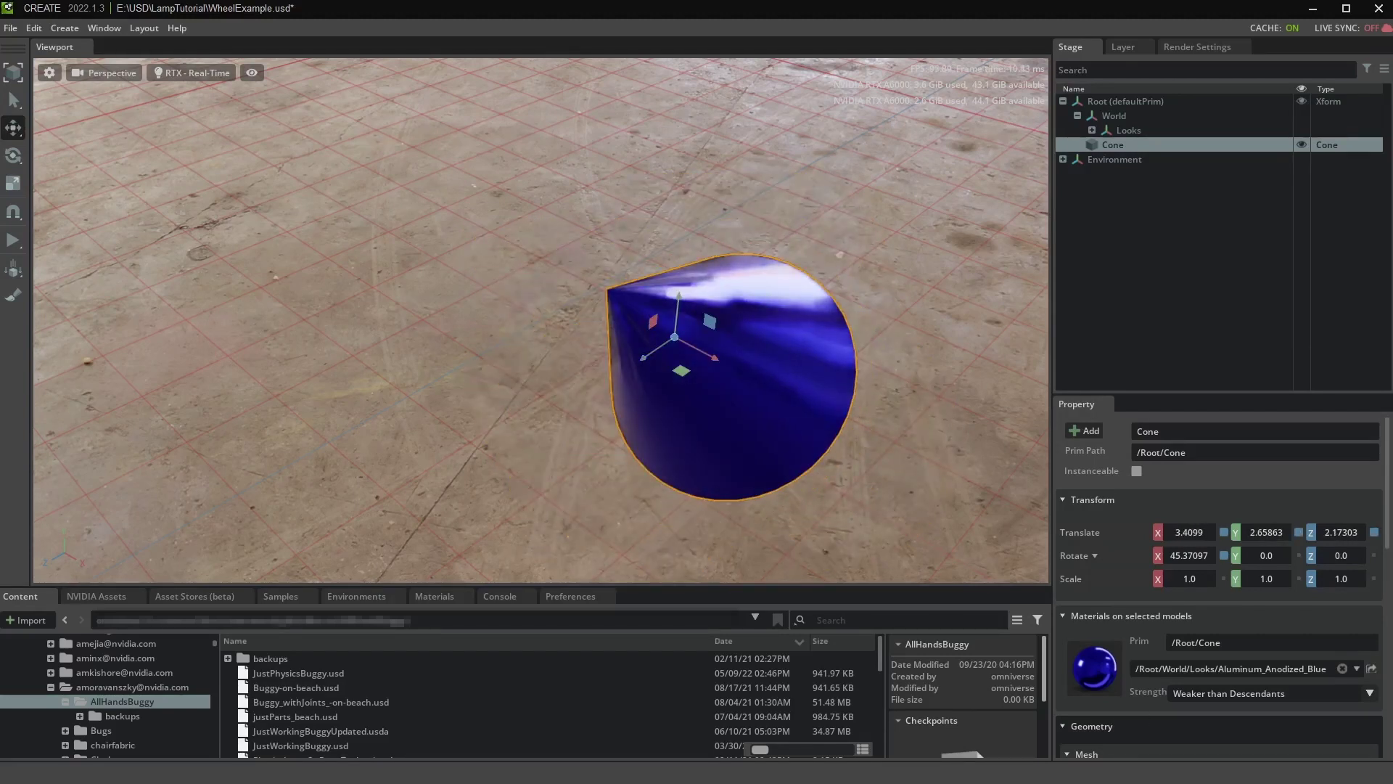